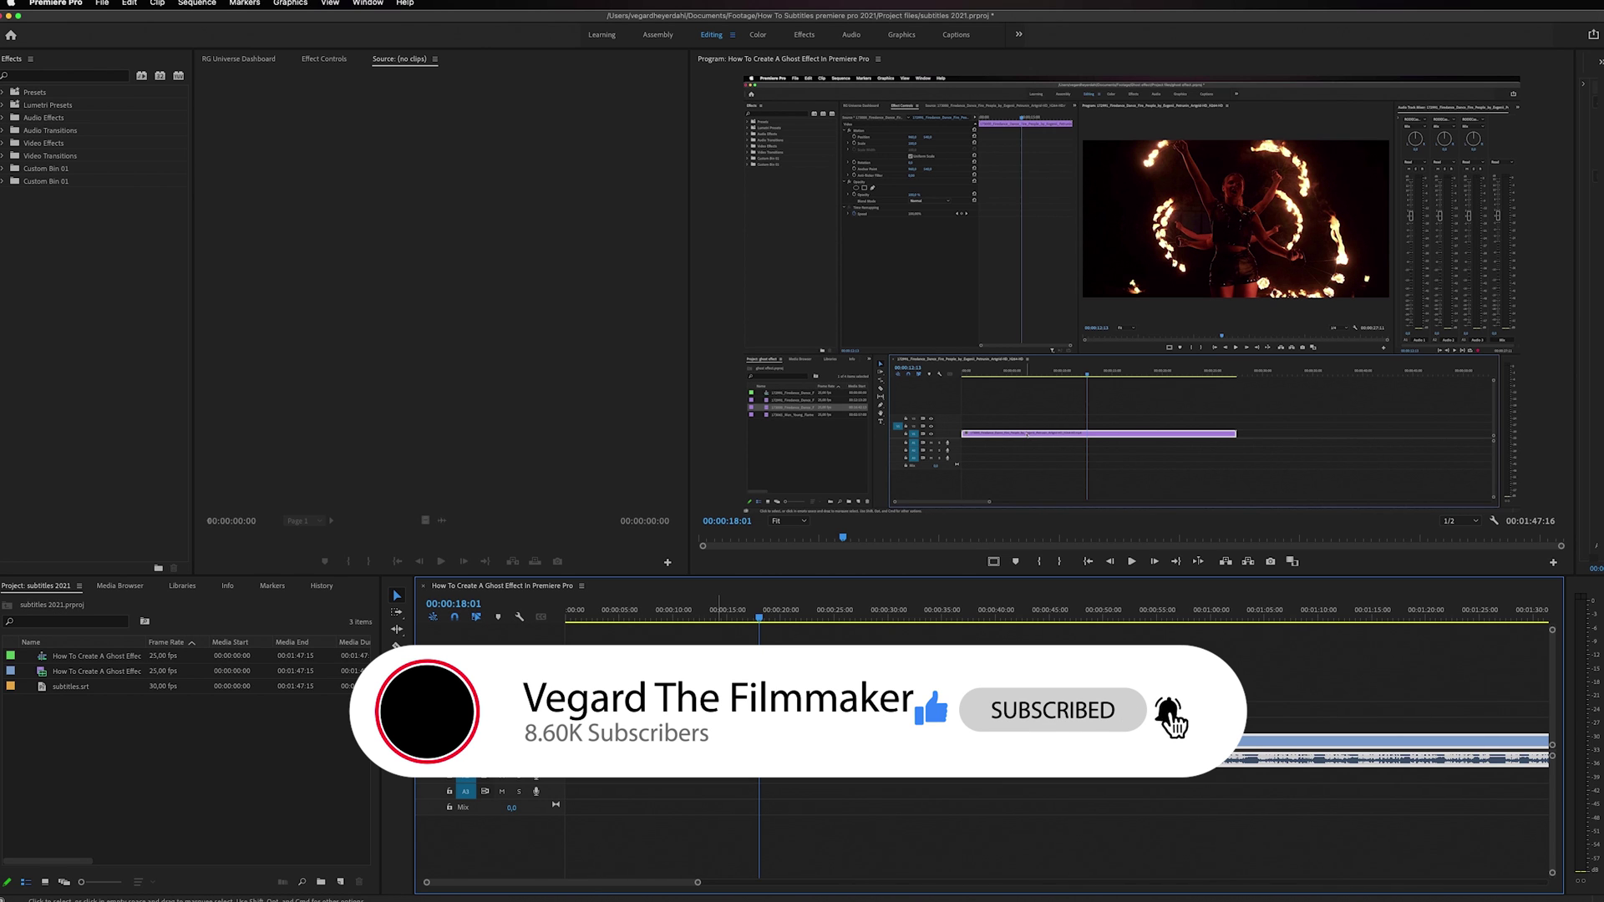
With the playhead at the sequence start, create a caption track in the Captions workspace with Subtitle format and style None.
drag(695, 637, 565, 626)
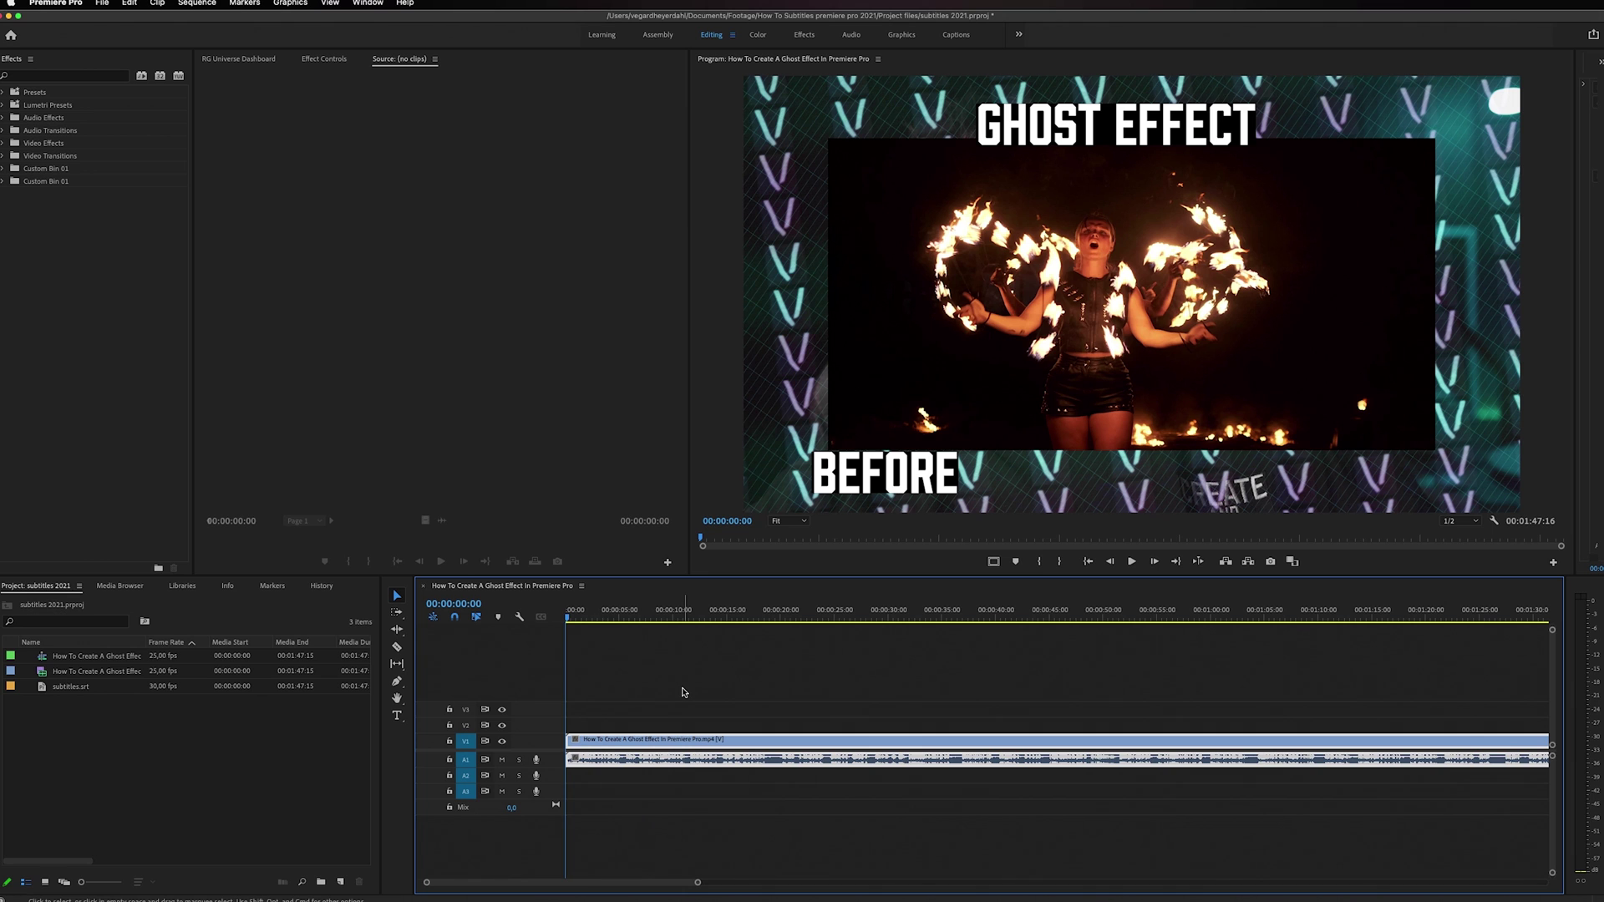
click(956, 36)
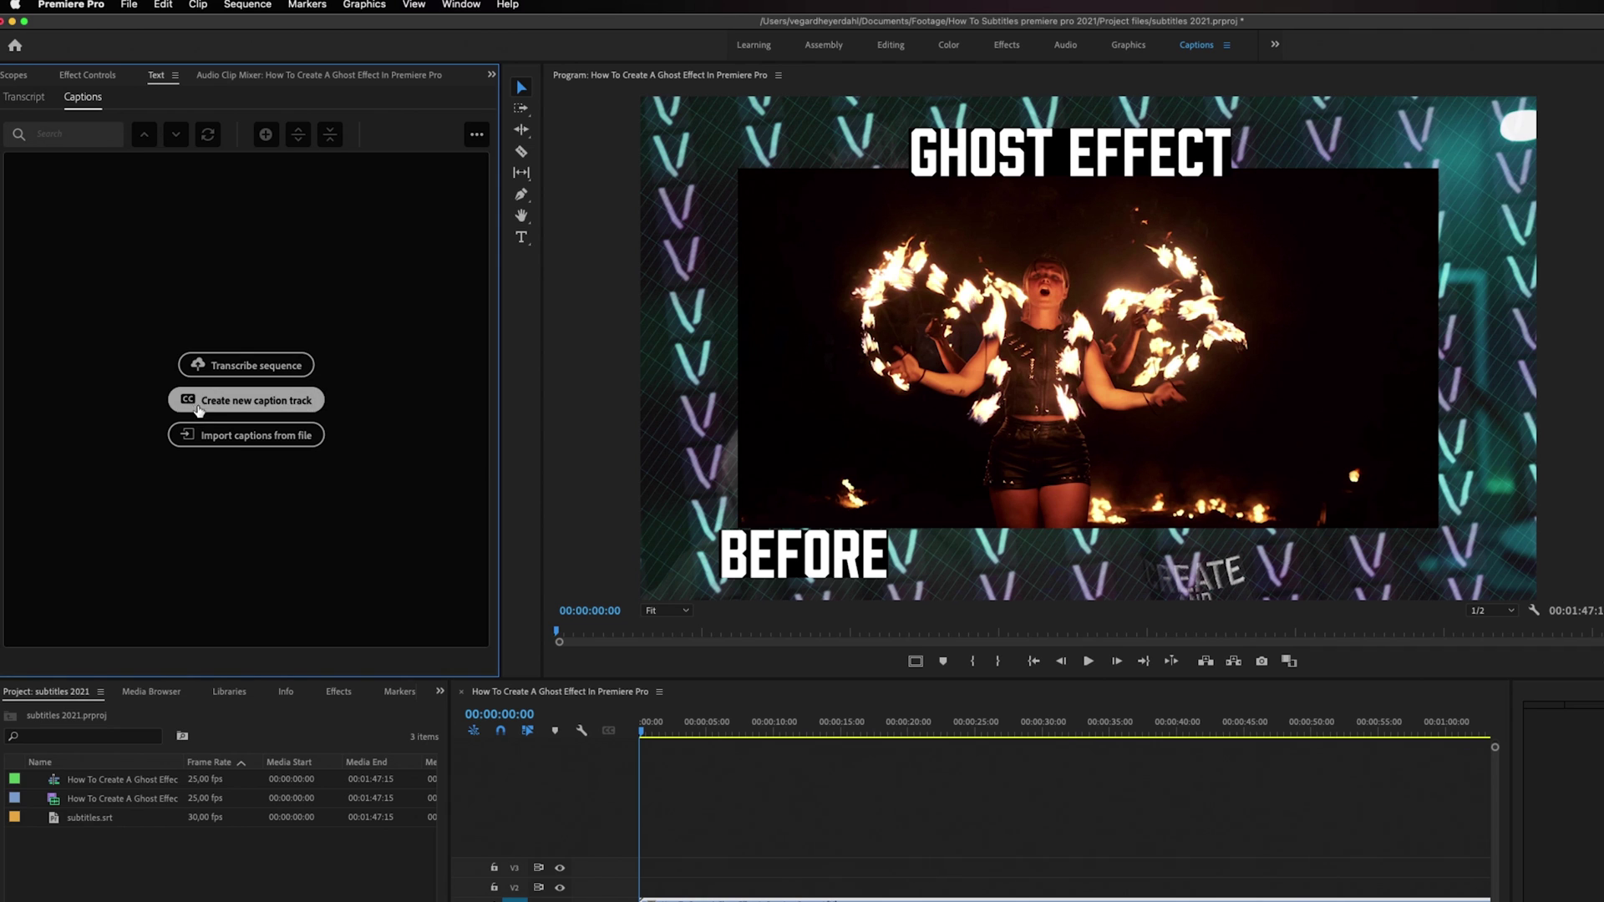
click(222, 410)
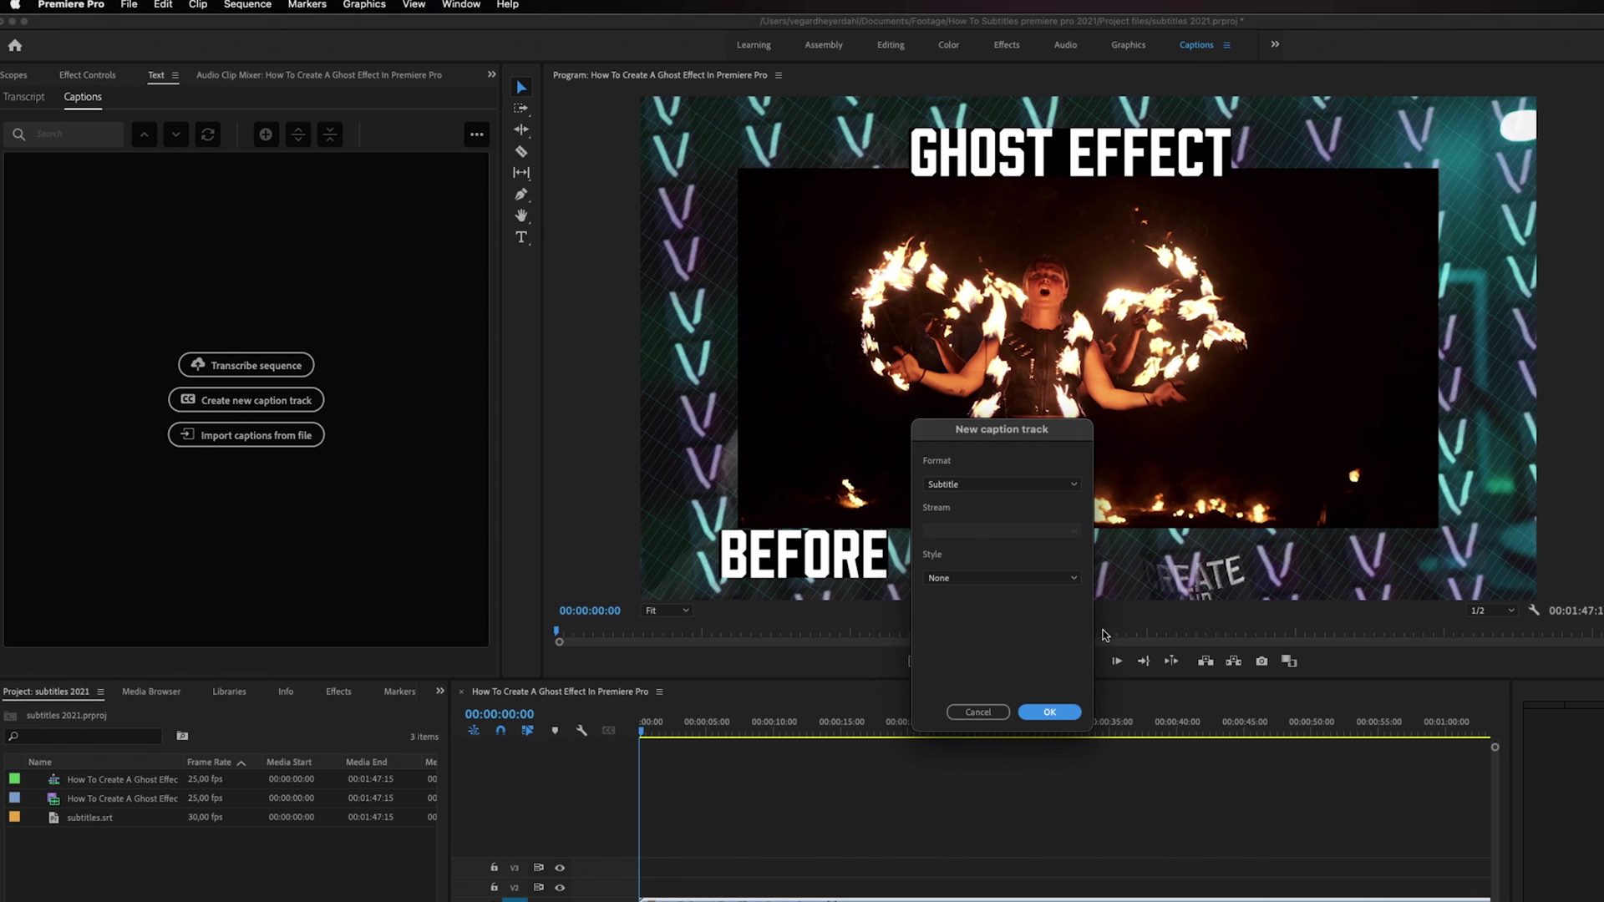
click(1049, 713)
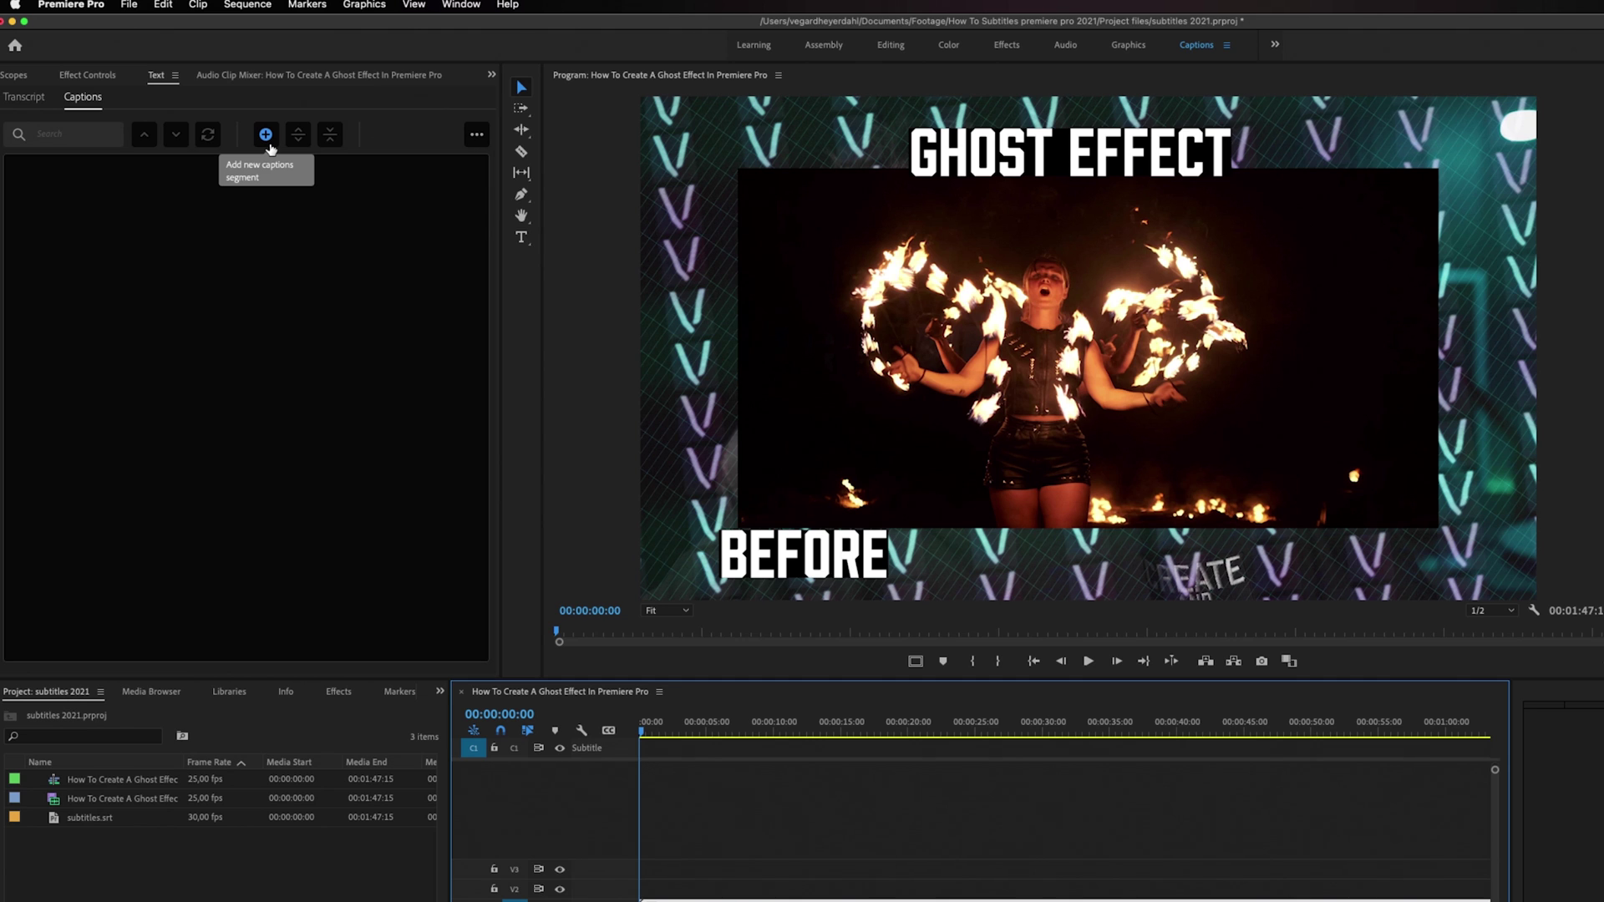
Add a caption segment at the sequence start reading "in this tutorial i'm going to show you".
click(267, 138)
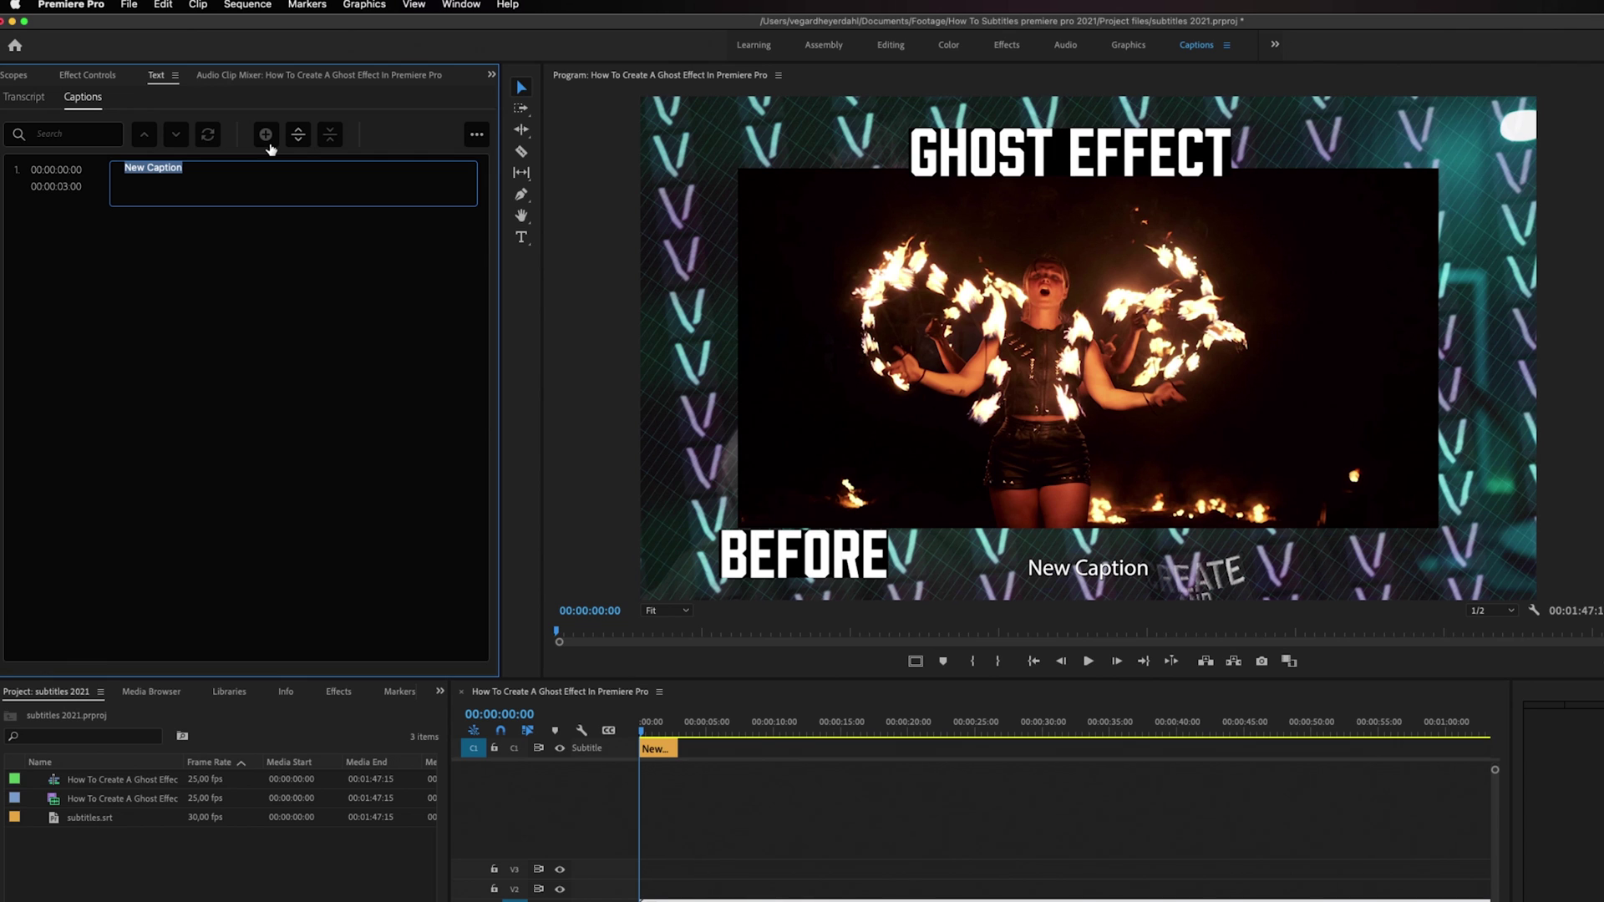
text(in thi)
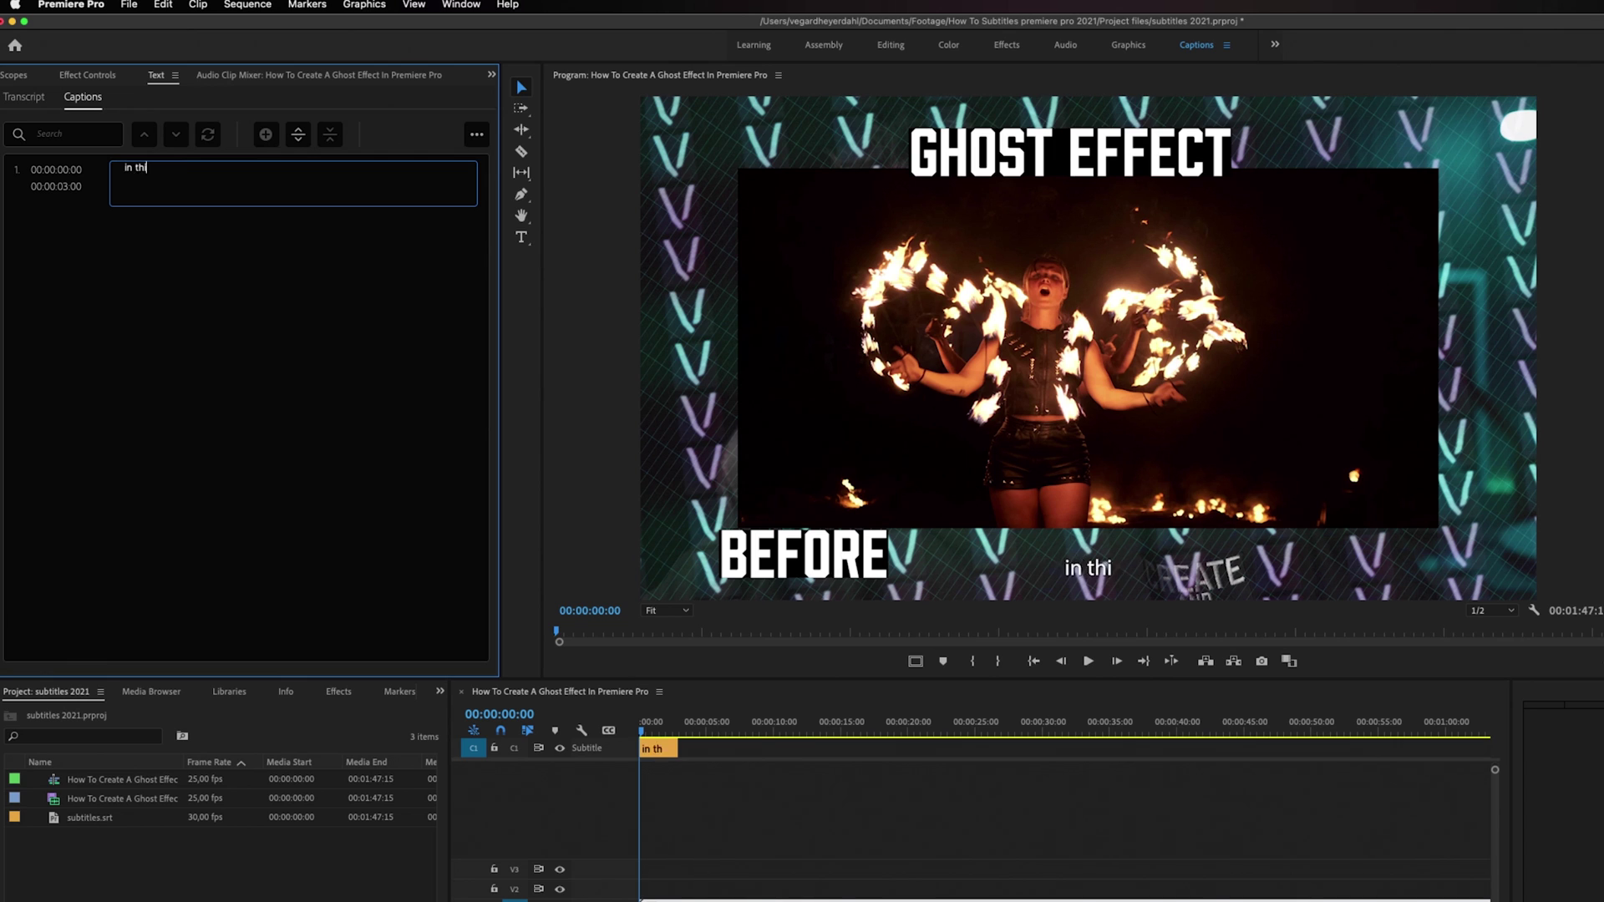
text(s tutorial i'm going to show you)
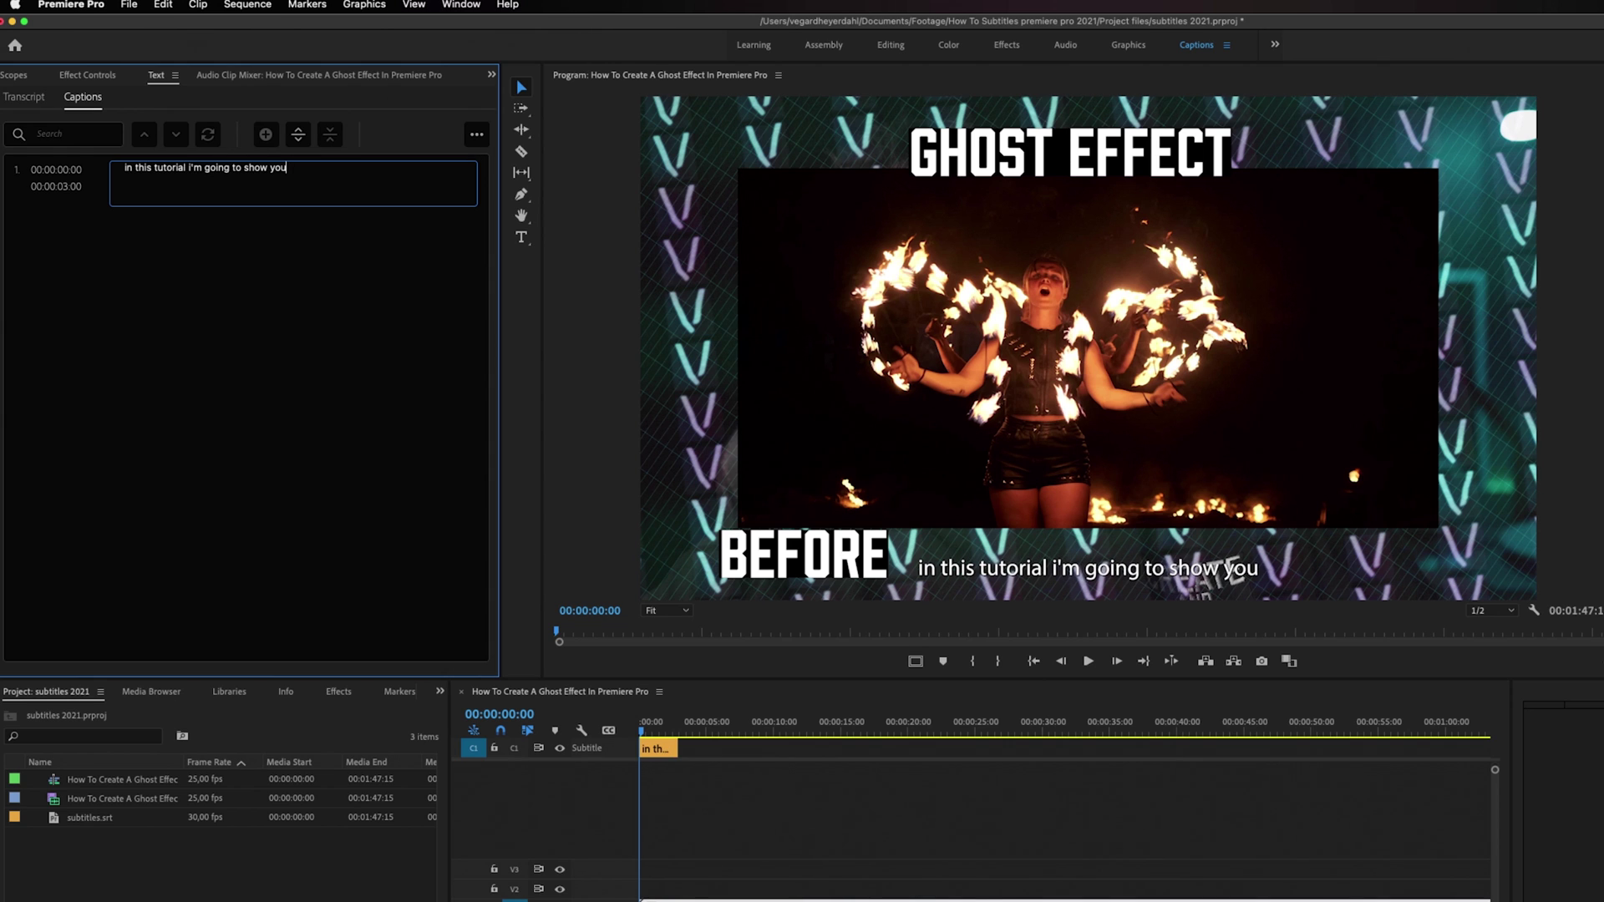
click(211, 284)
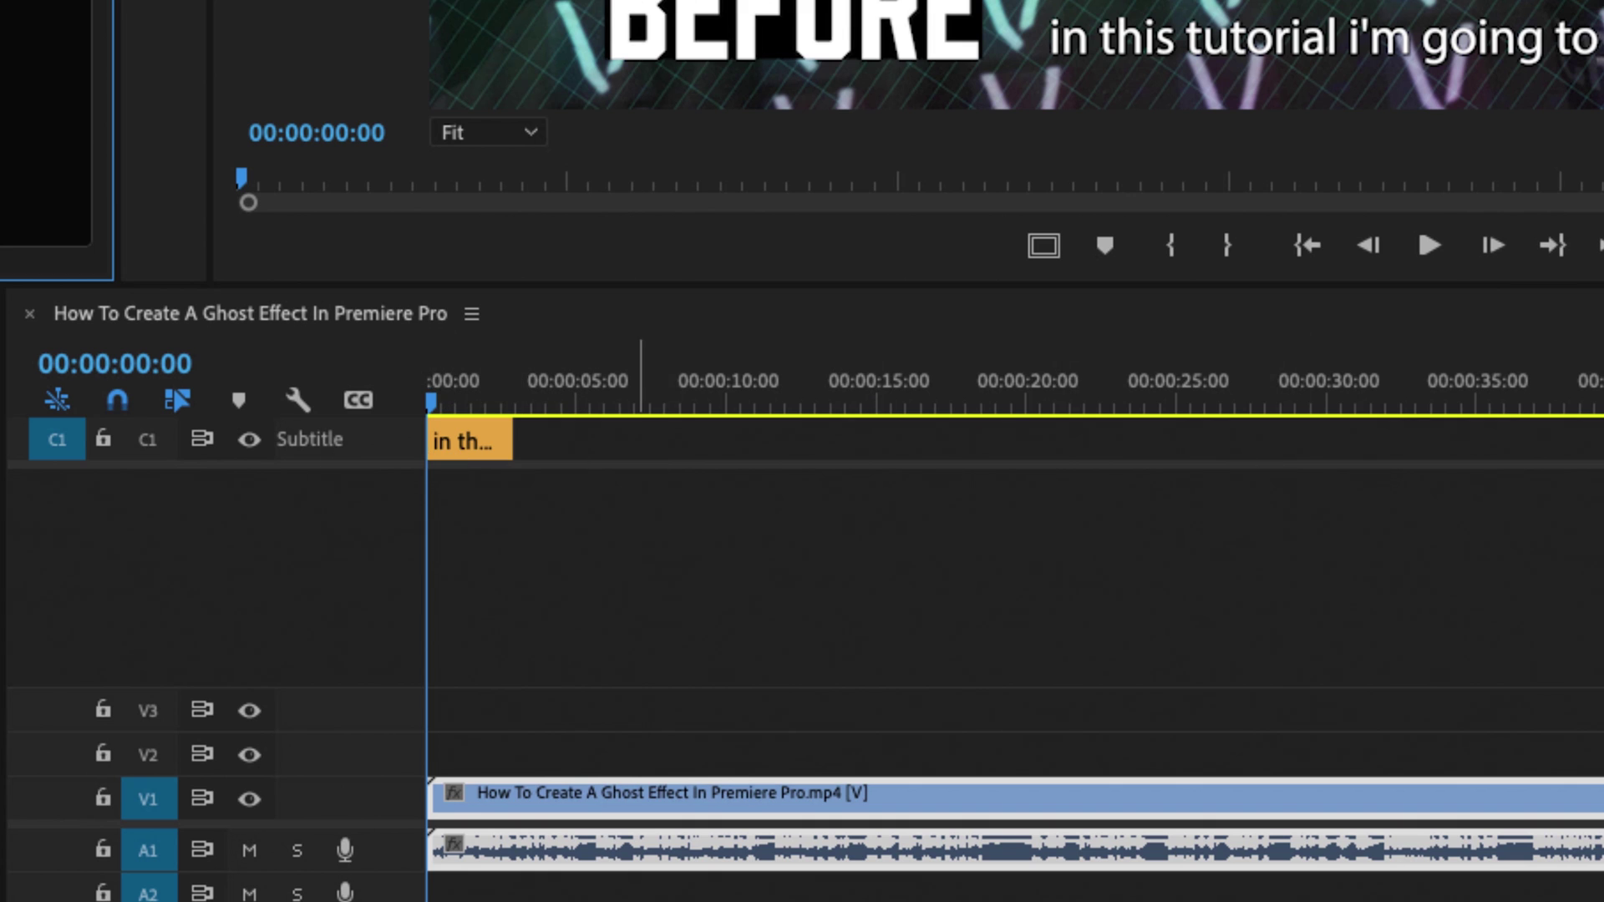
Shift and trim the first caption to run from 00:00:00:18 to 00:00:02:13, and play it back against the audio.
key(=)
key(=)
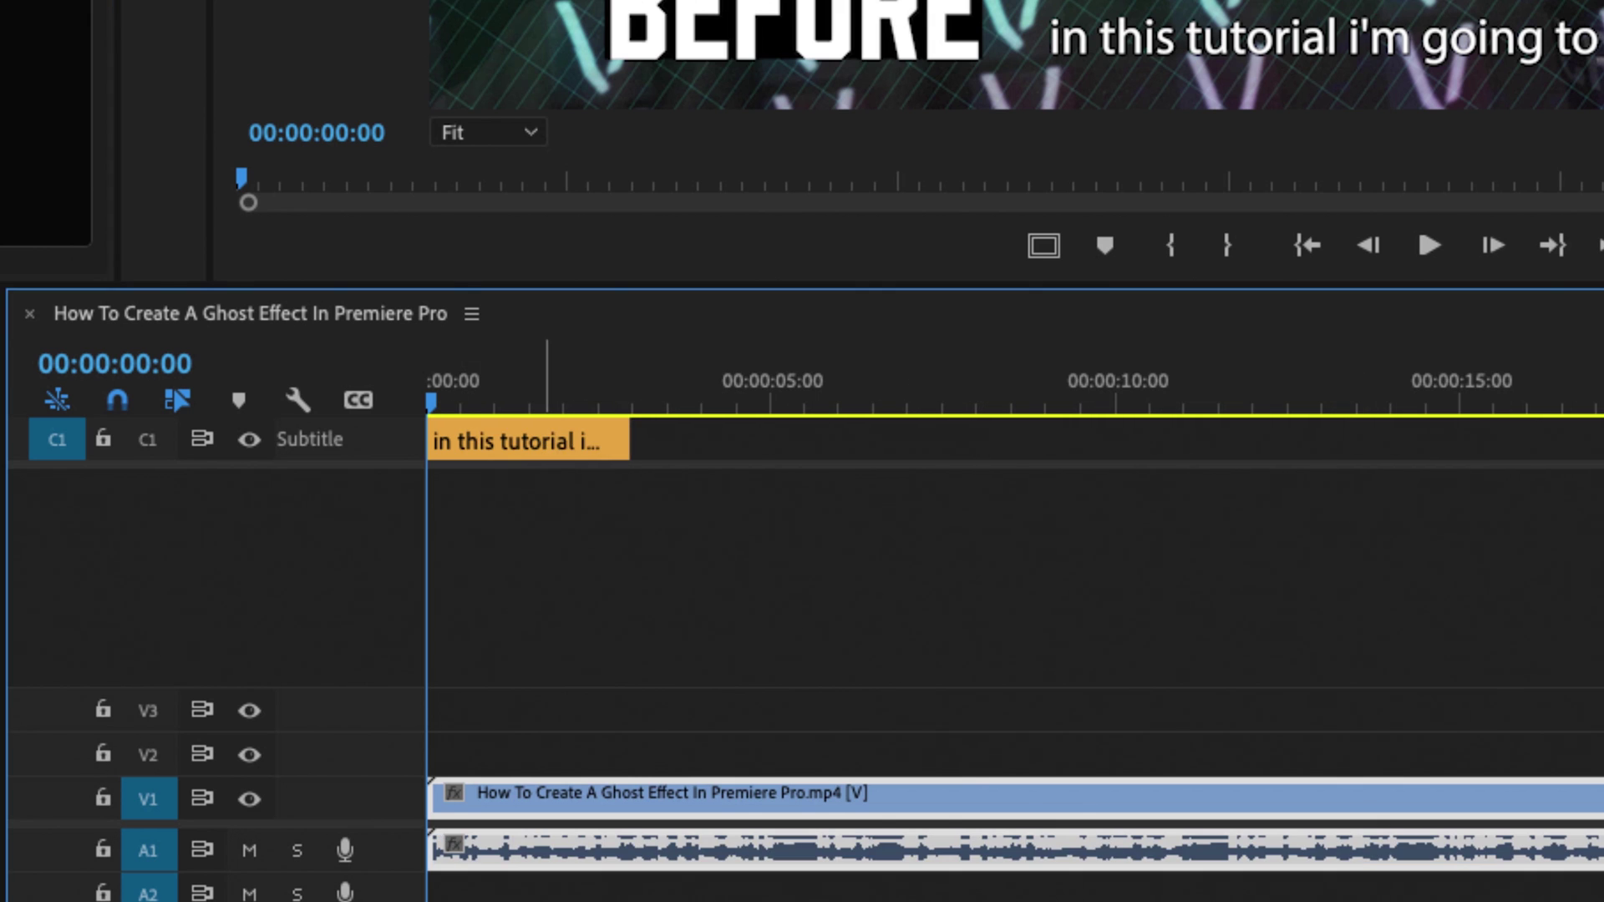
drag(518, 434, 598, 461)
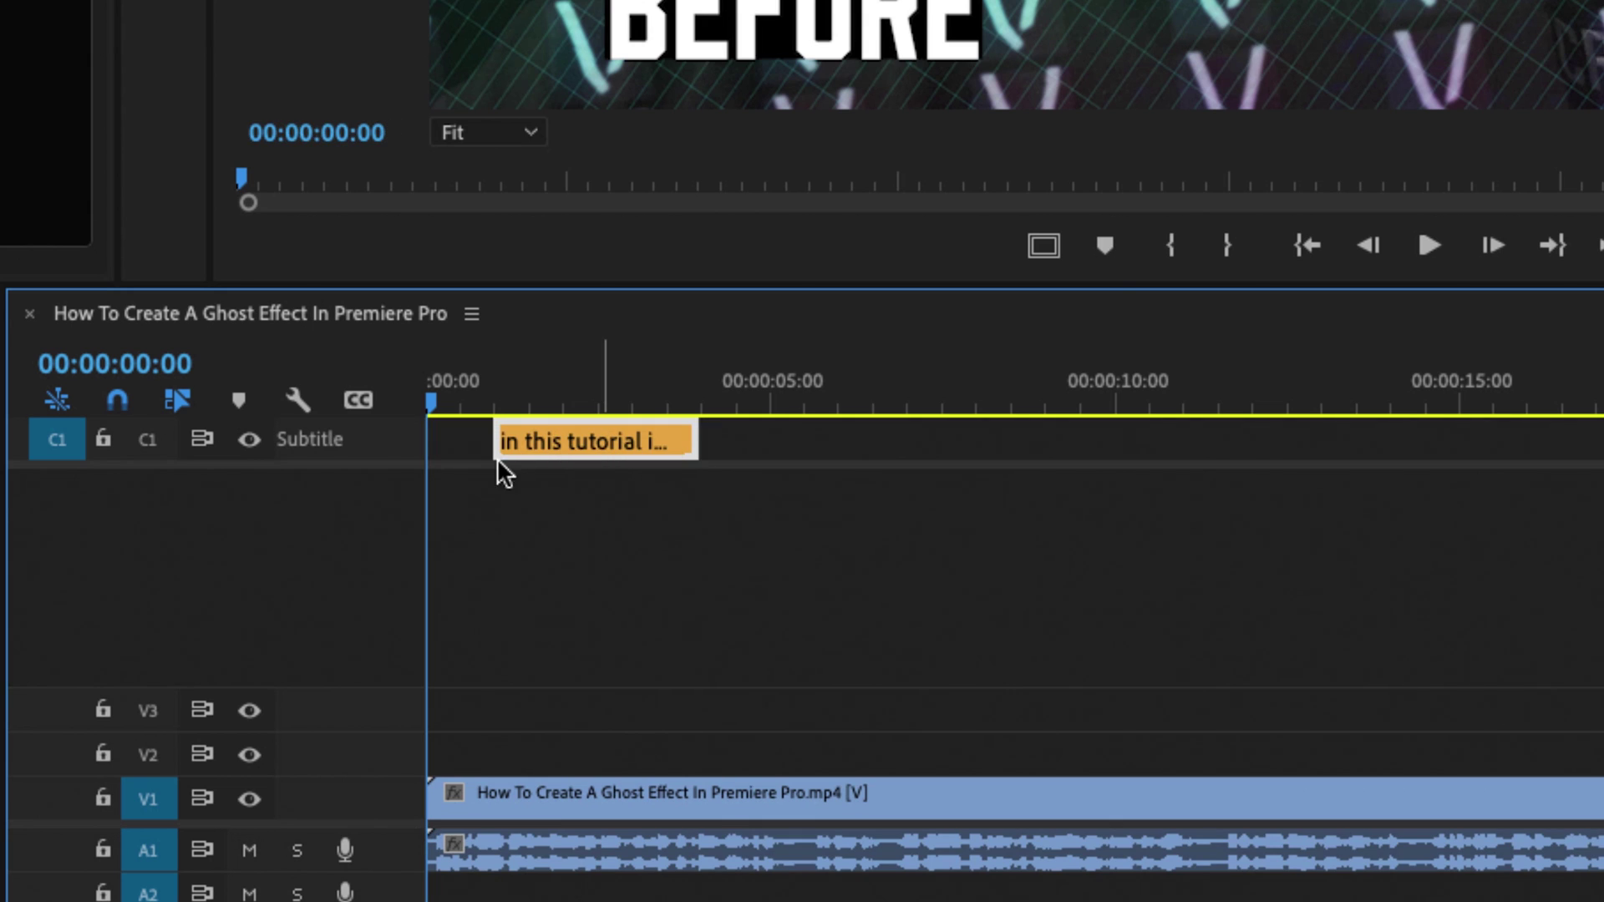
drag(497, 458, 482, 455)
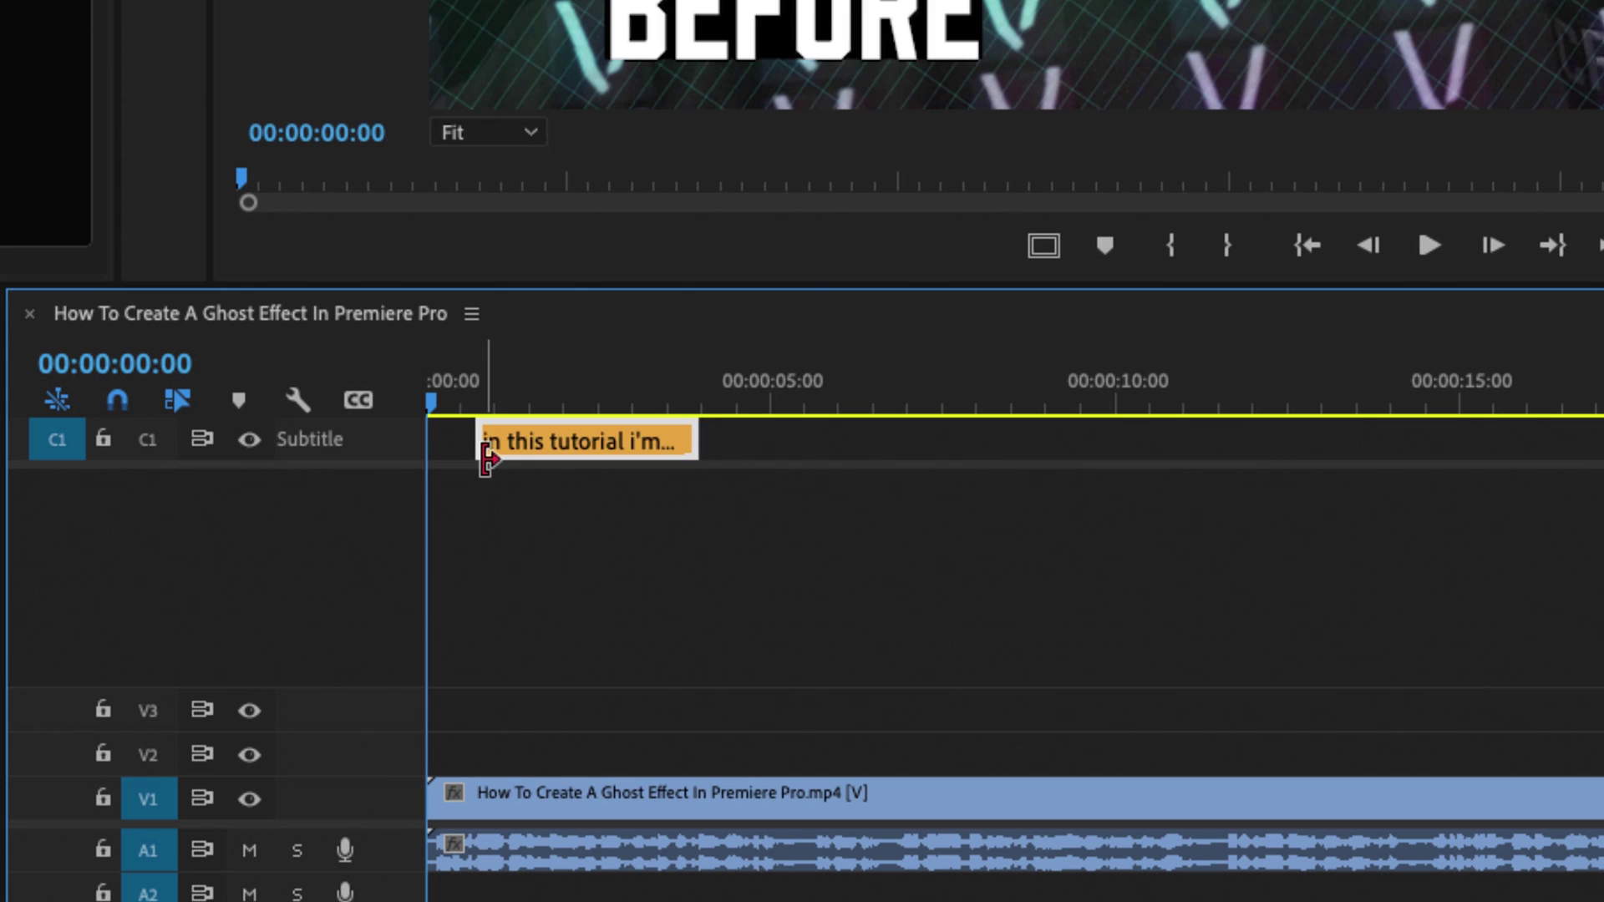
drag(696, 440, 582, 516)
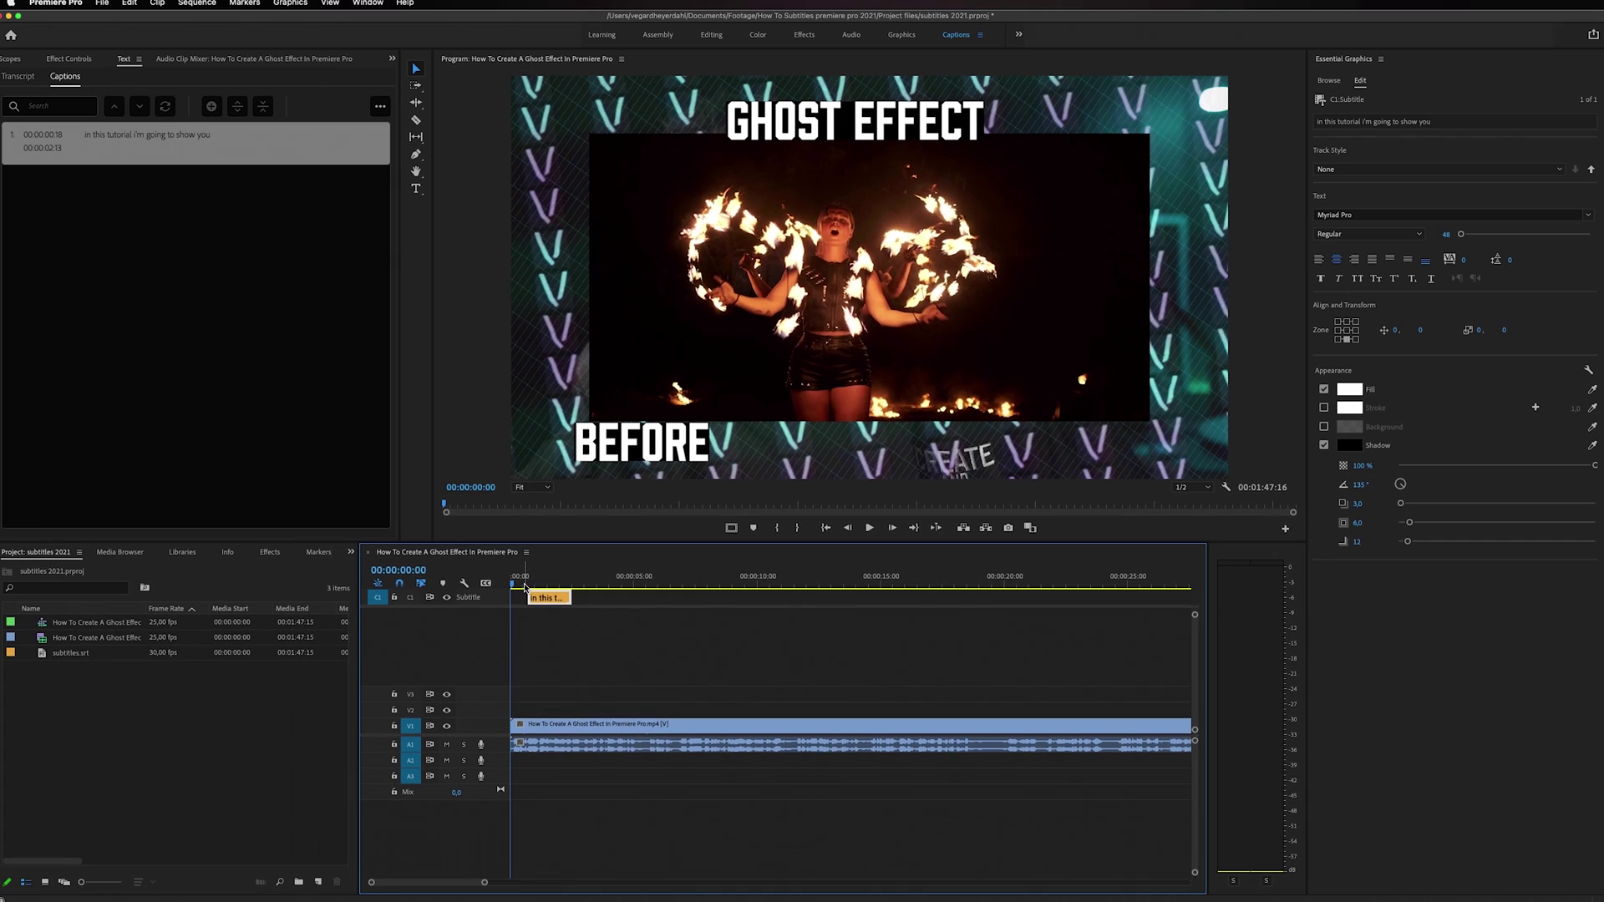
key(space)
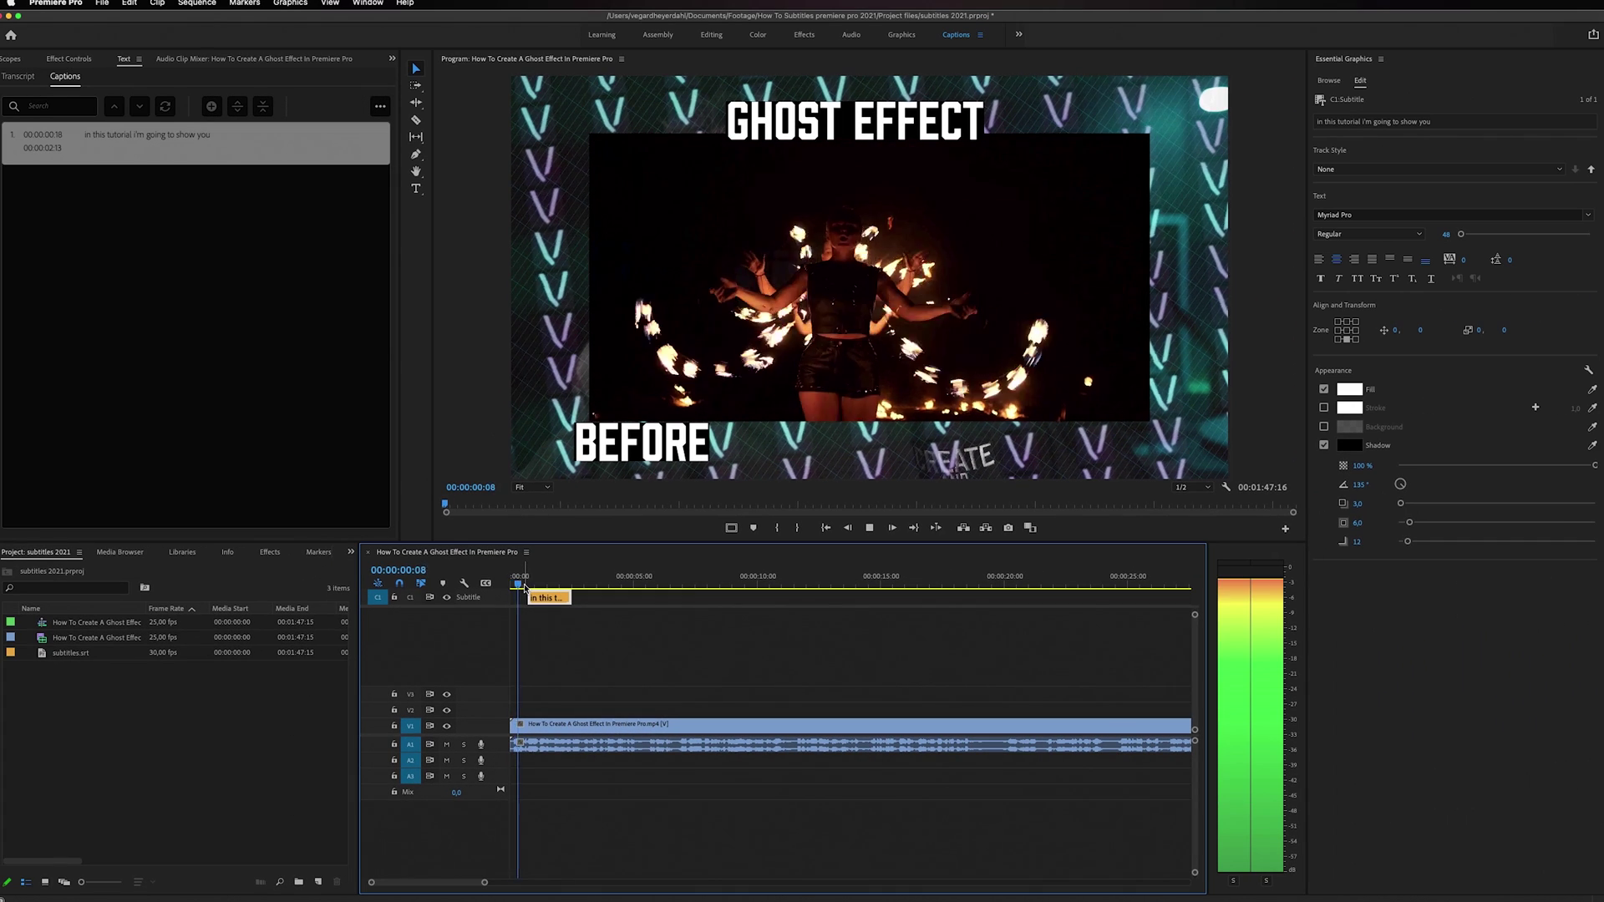
key(space)
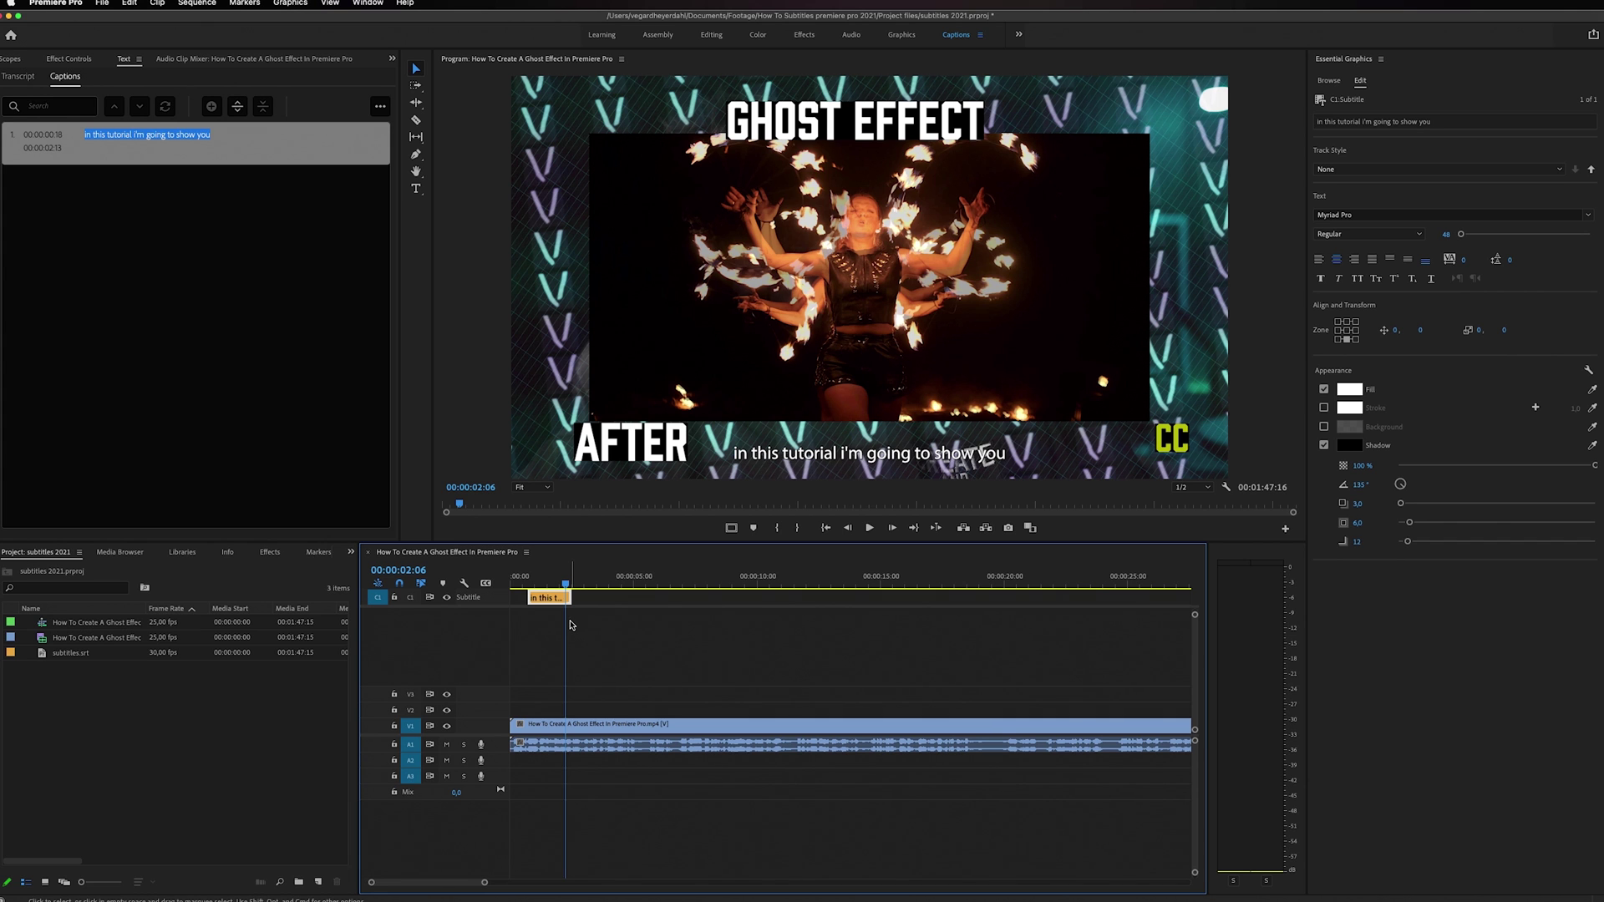
Add a second caption segment at 00:00:03:03 reading "write some more text".
key(space)
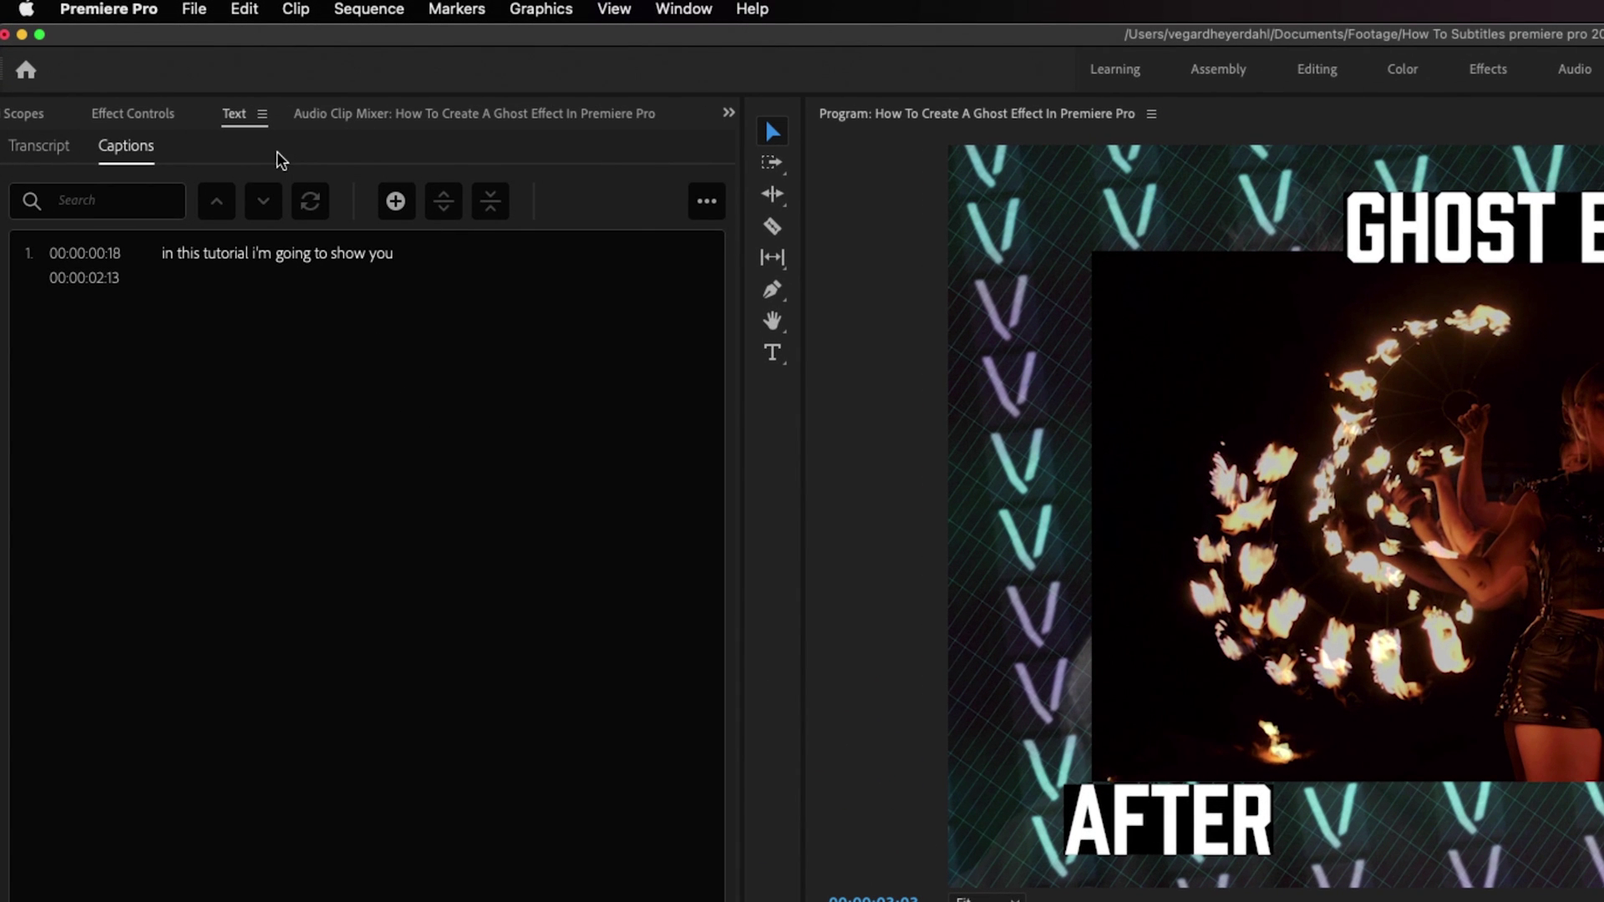
click(402, 216)
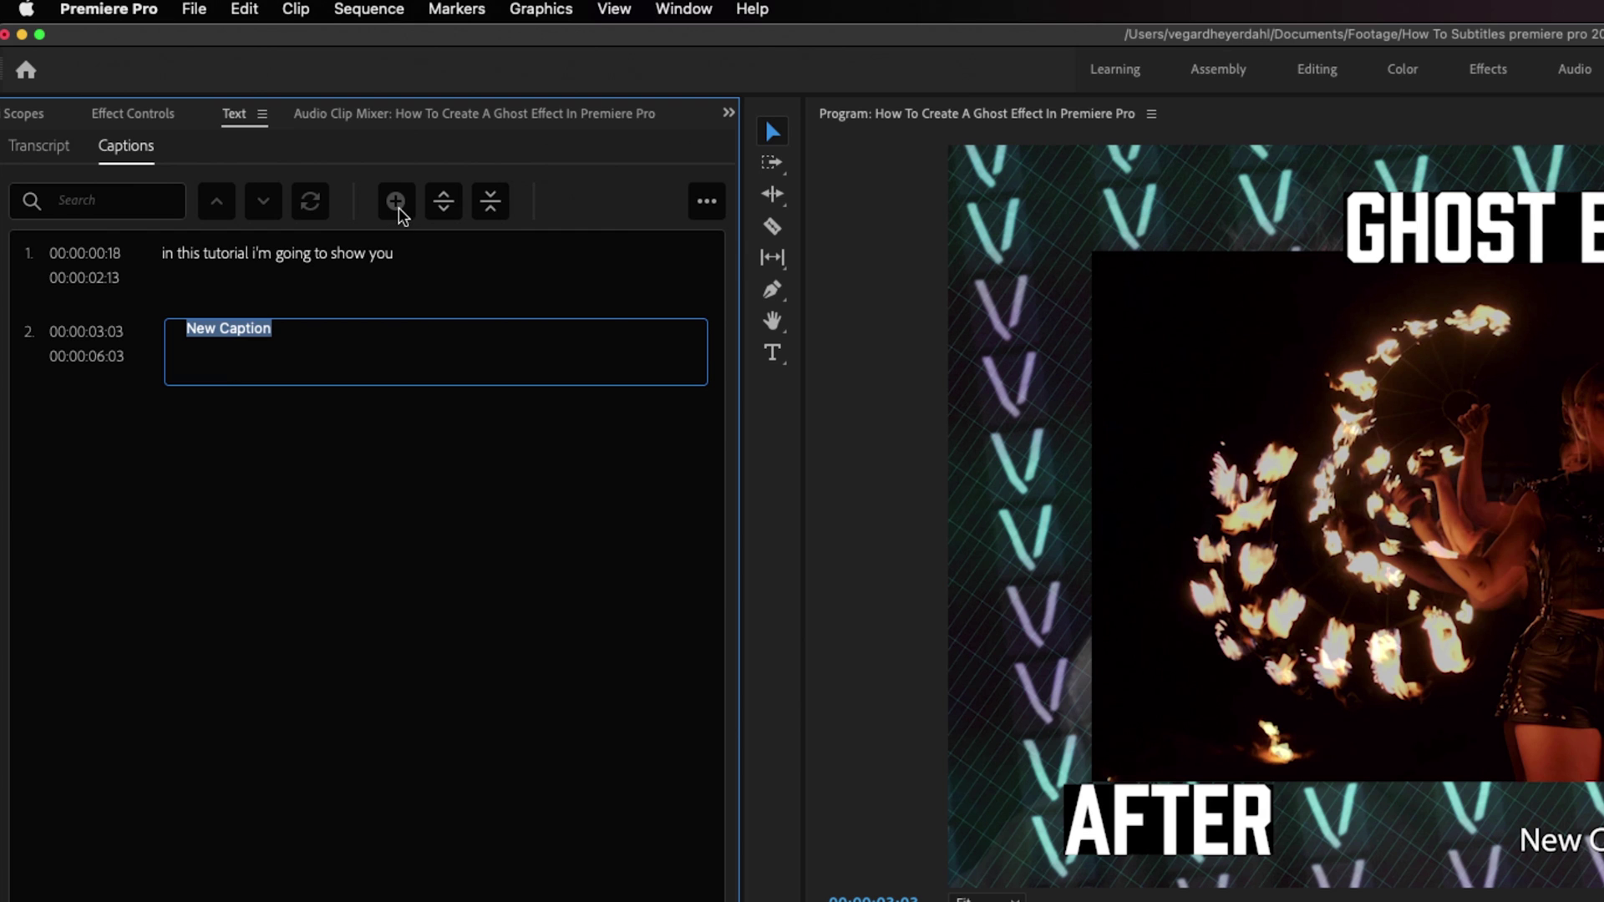
text(write some more text)
key(Return)
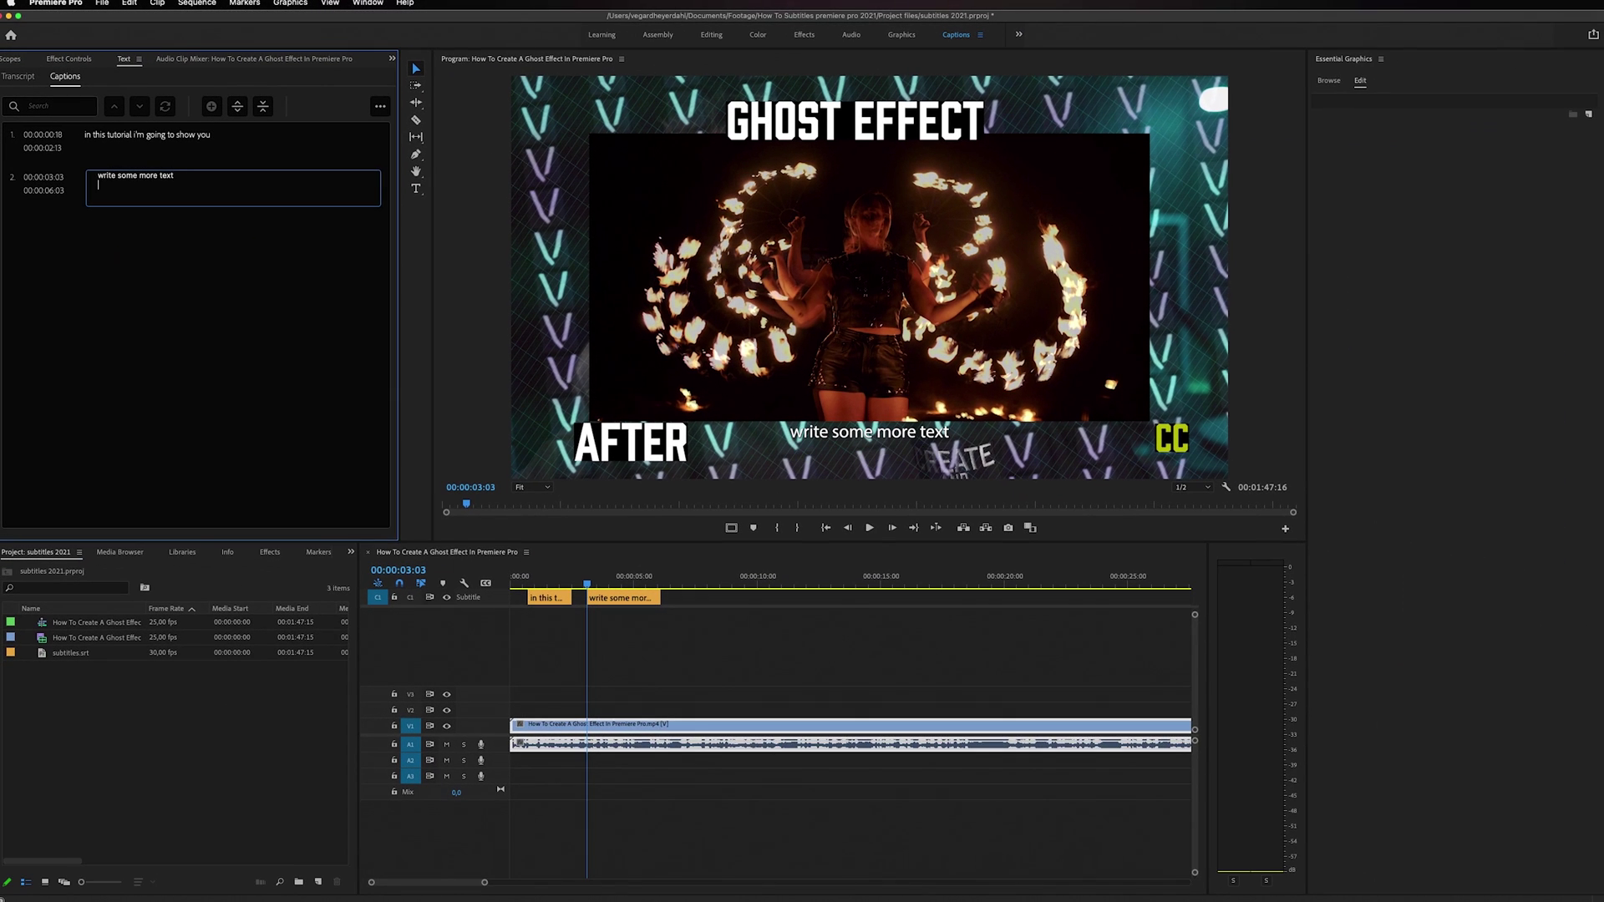
click(633, 612)
click(632, 600)
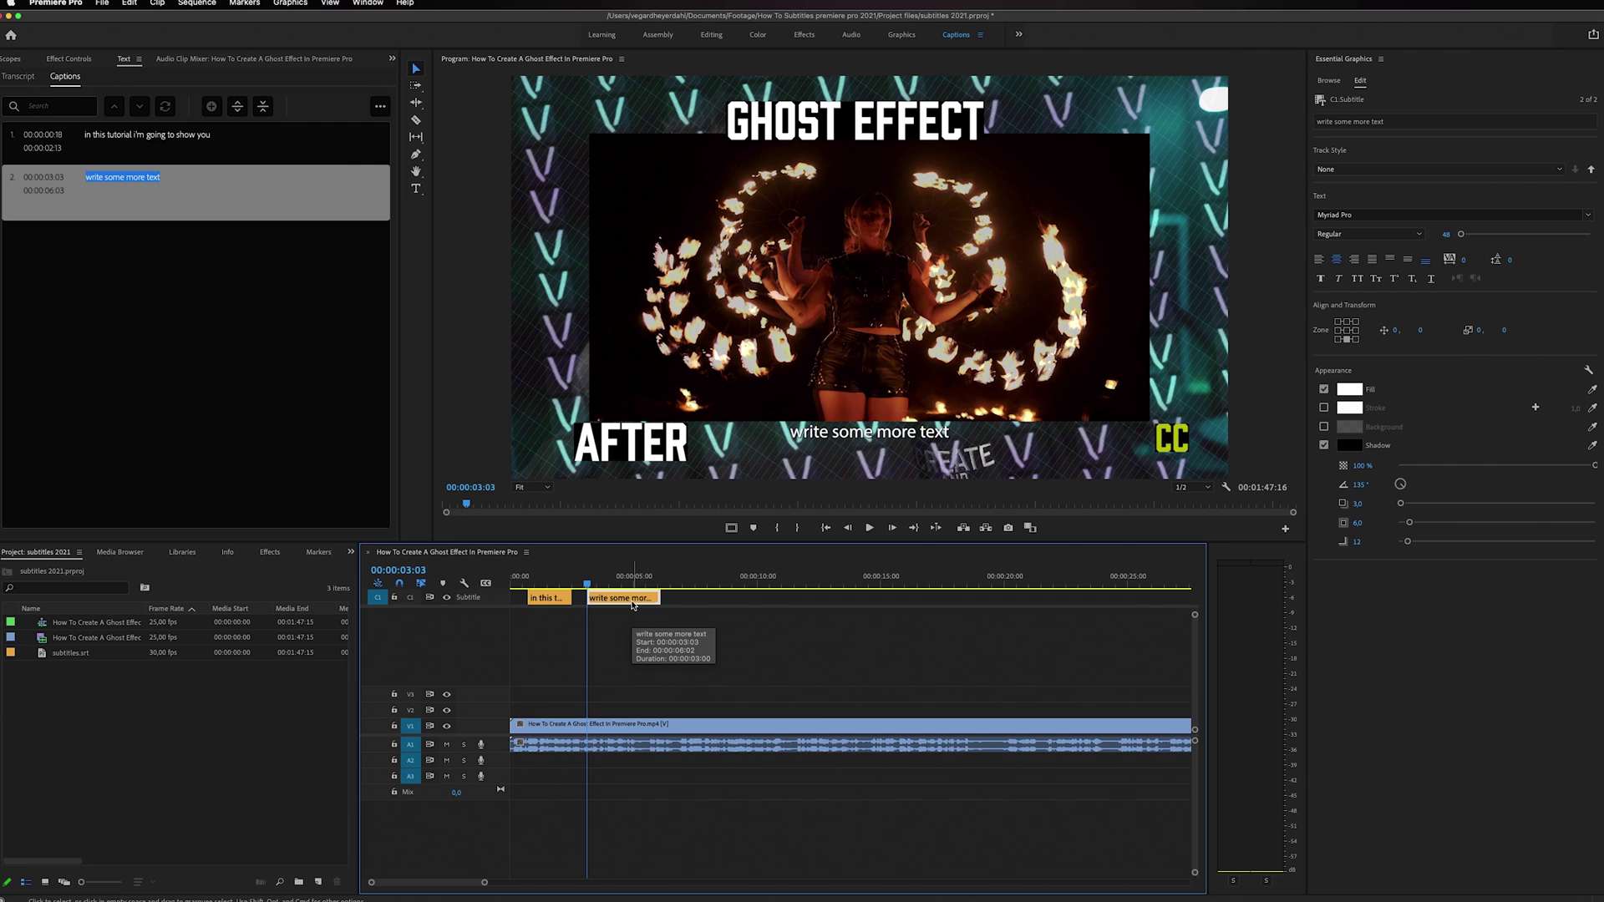
click(609, 668)
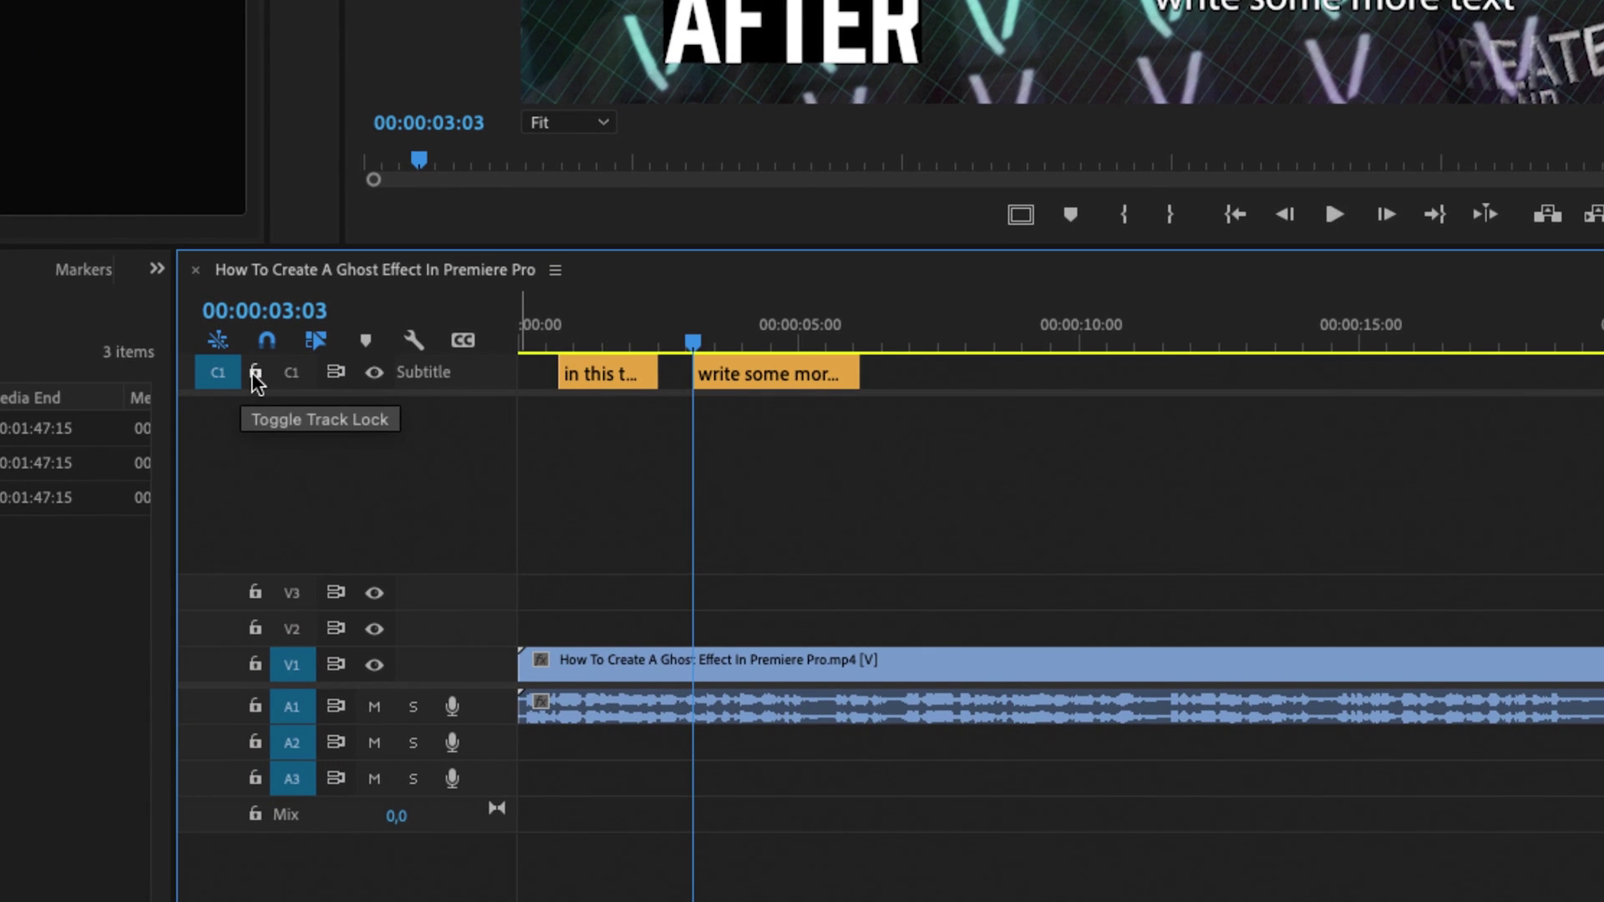
Try out the subtitle track's lock and visibility, switching each one and restoring it.
click(255, 374)
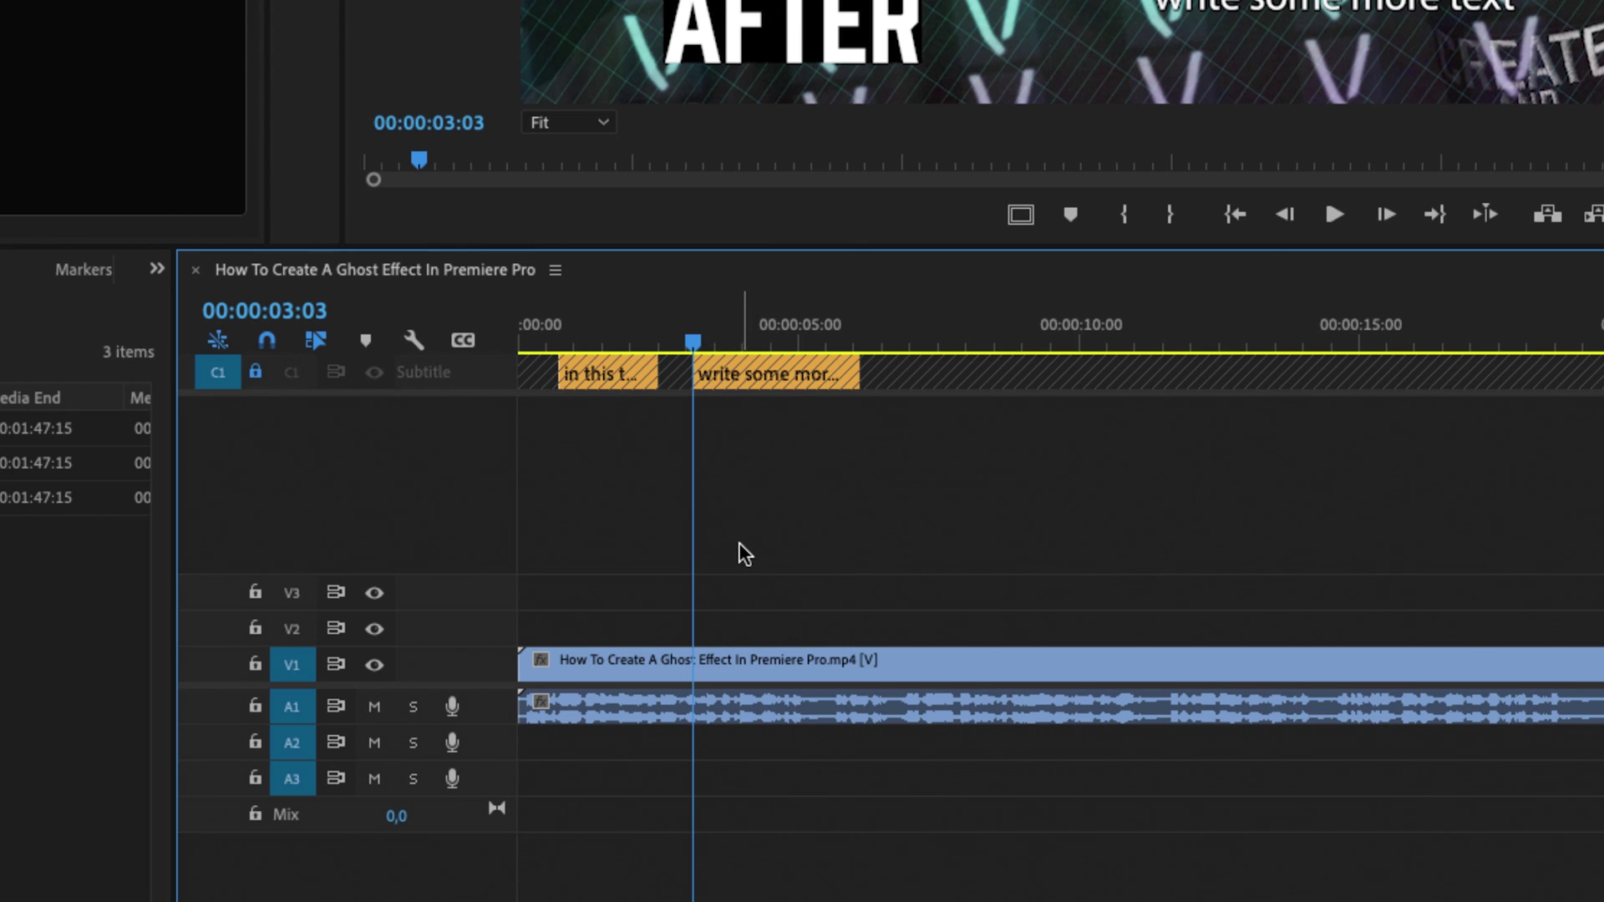
click(255, 374)
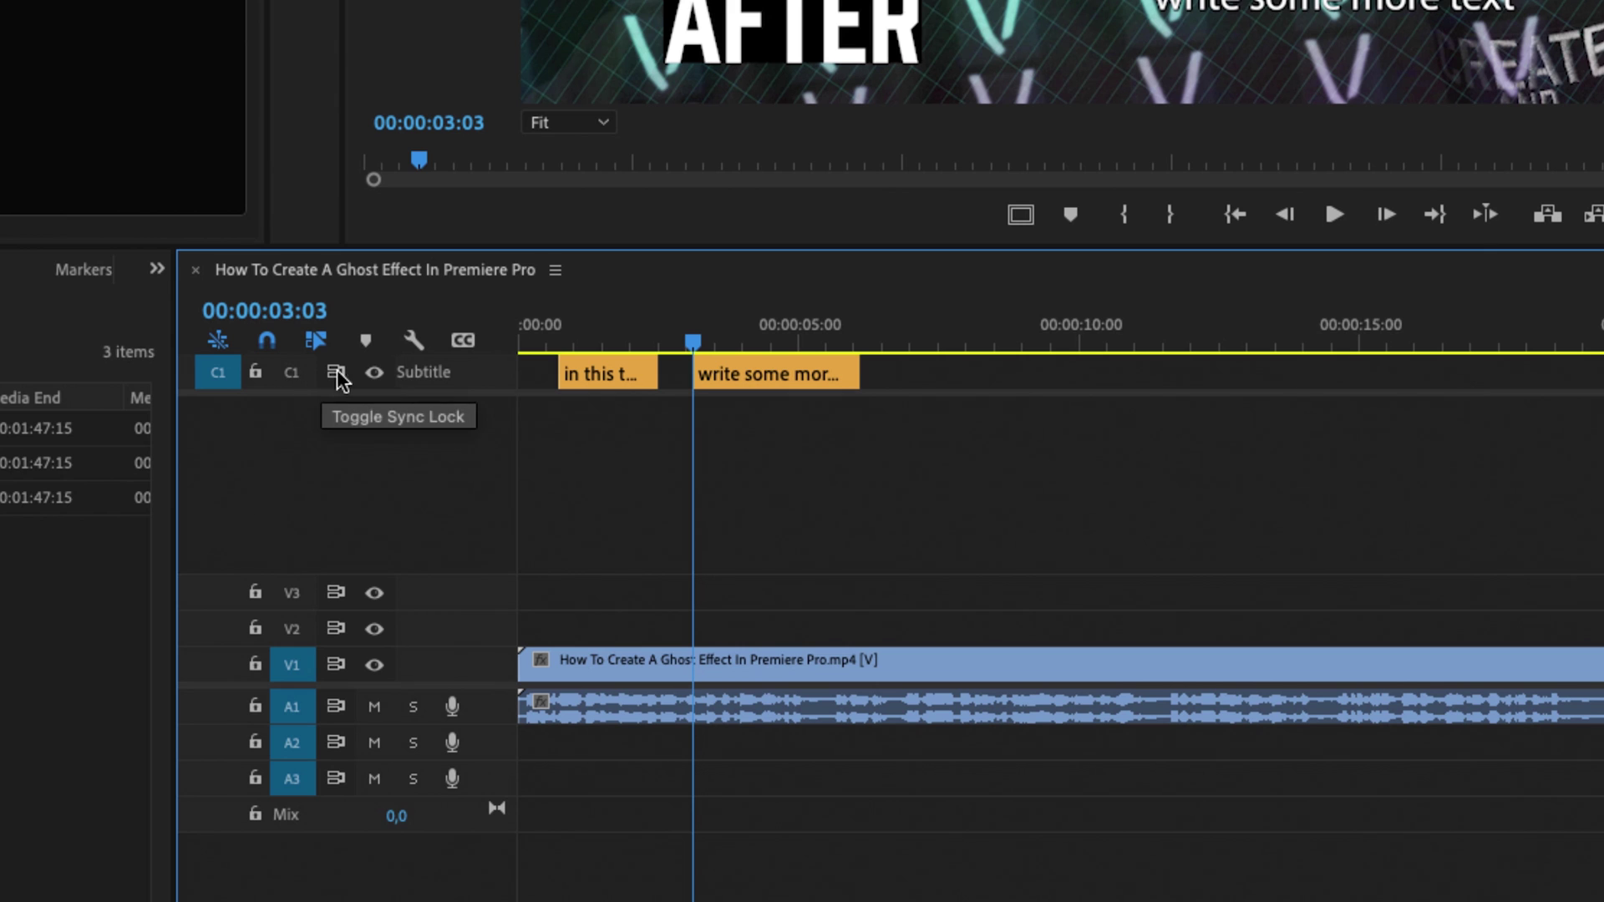
click(371, 376)
click(372, 378)
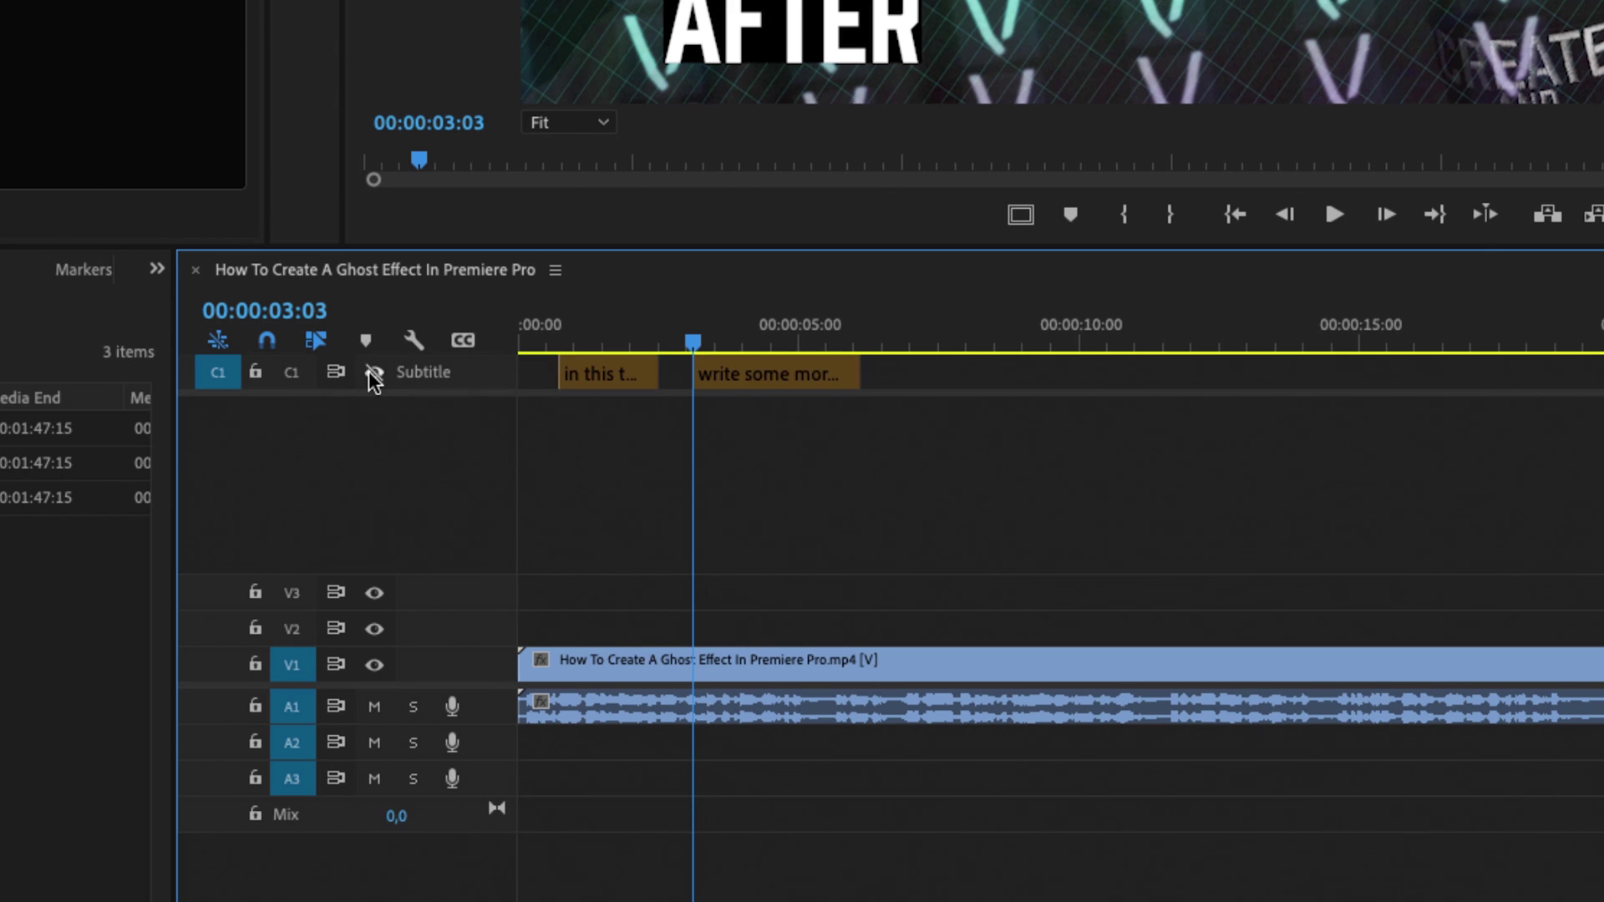
drag(738, 381, 776, 397)
click(794, 527)
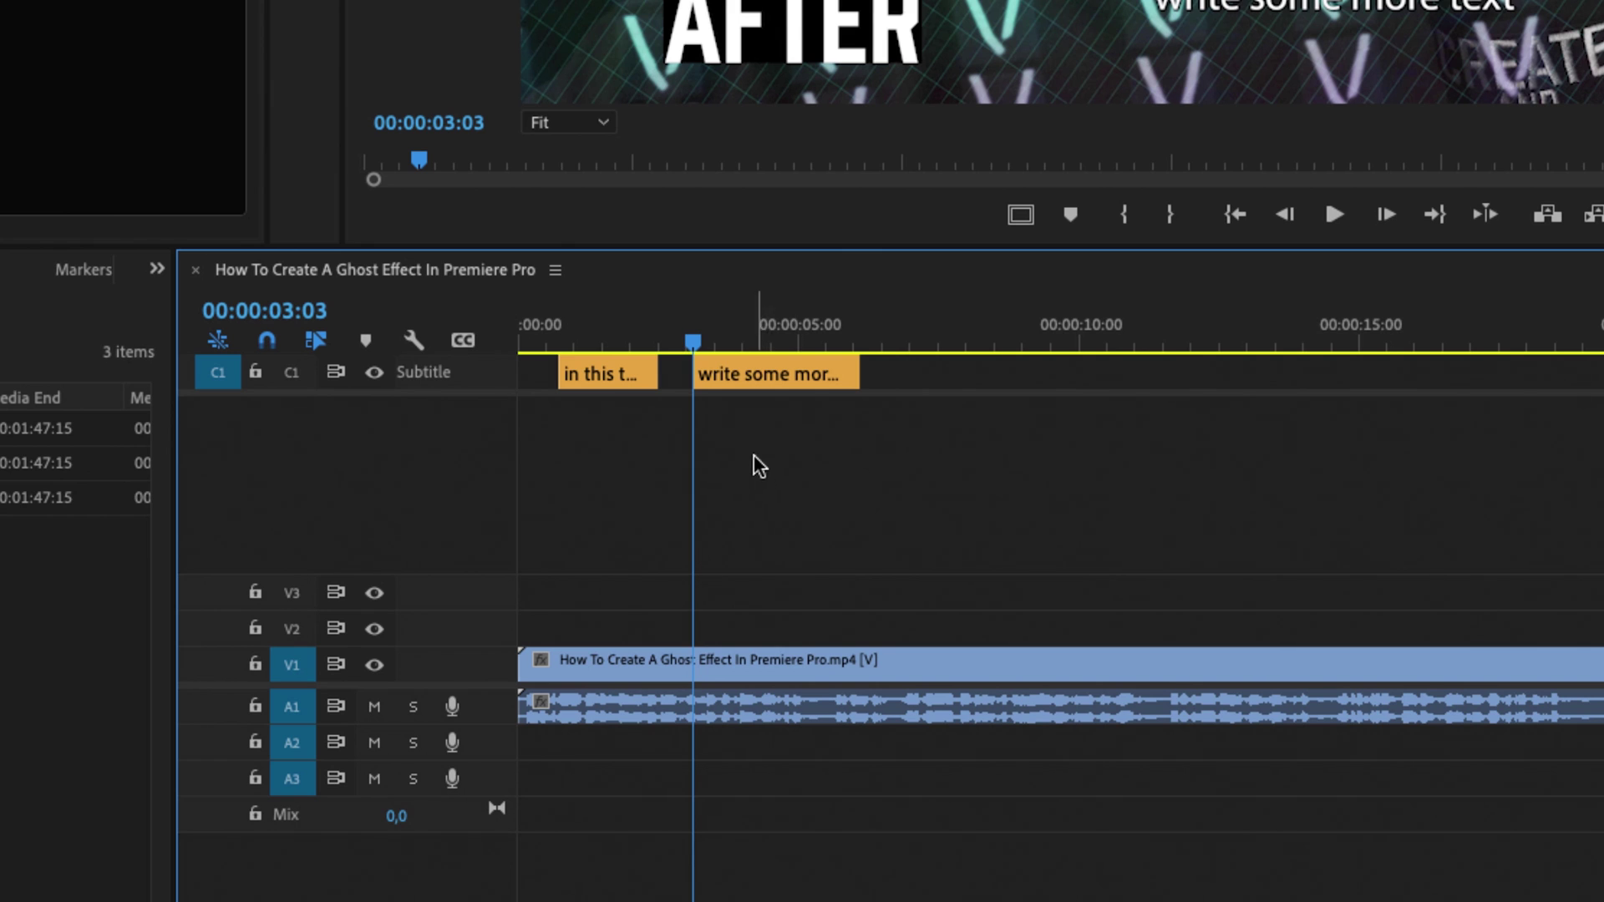
Set the second caption's font to the favourite Prohibition in Oblique style, at size 107.
click(742, 380)
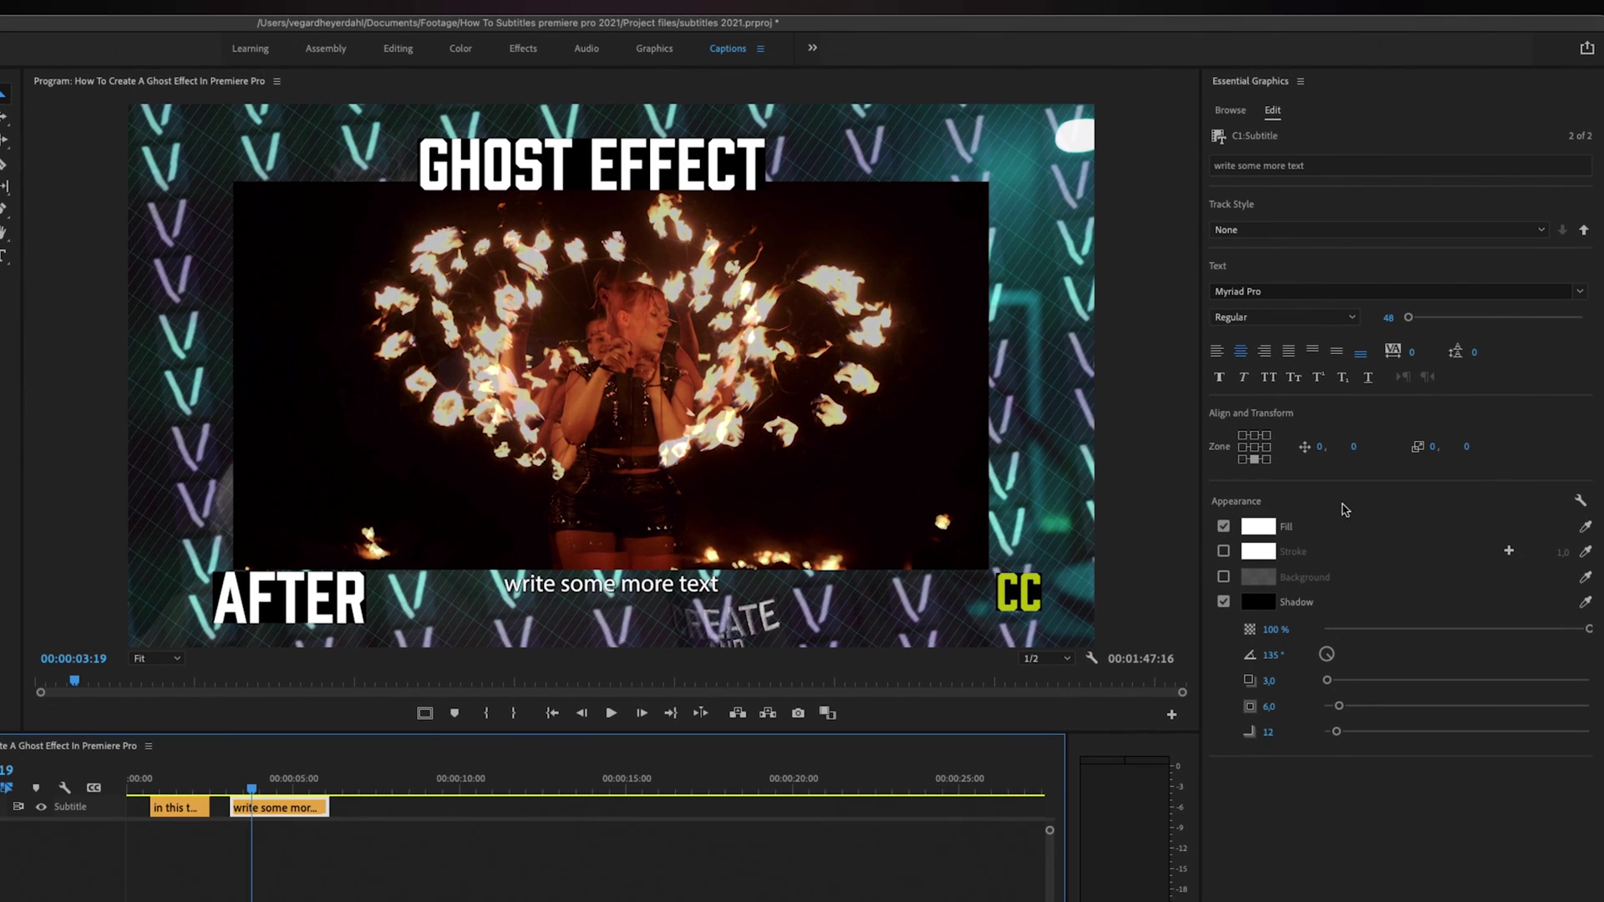
click(1507, 293)
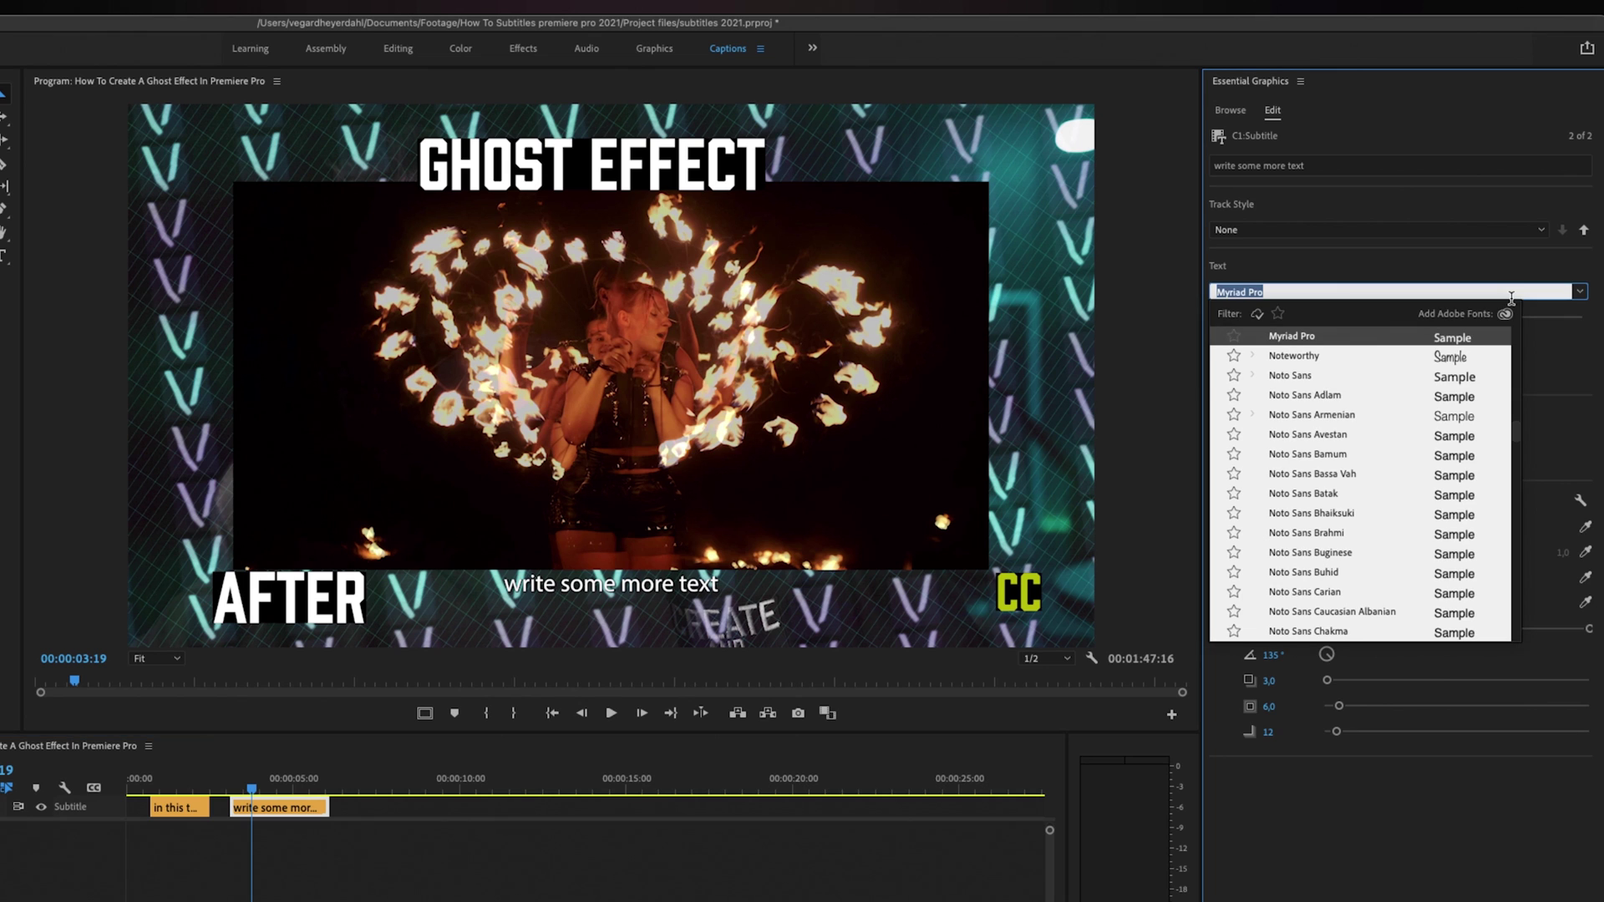
click(1277, 314)
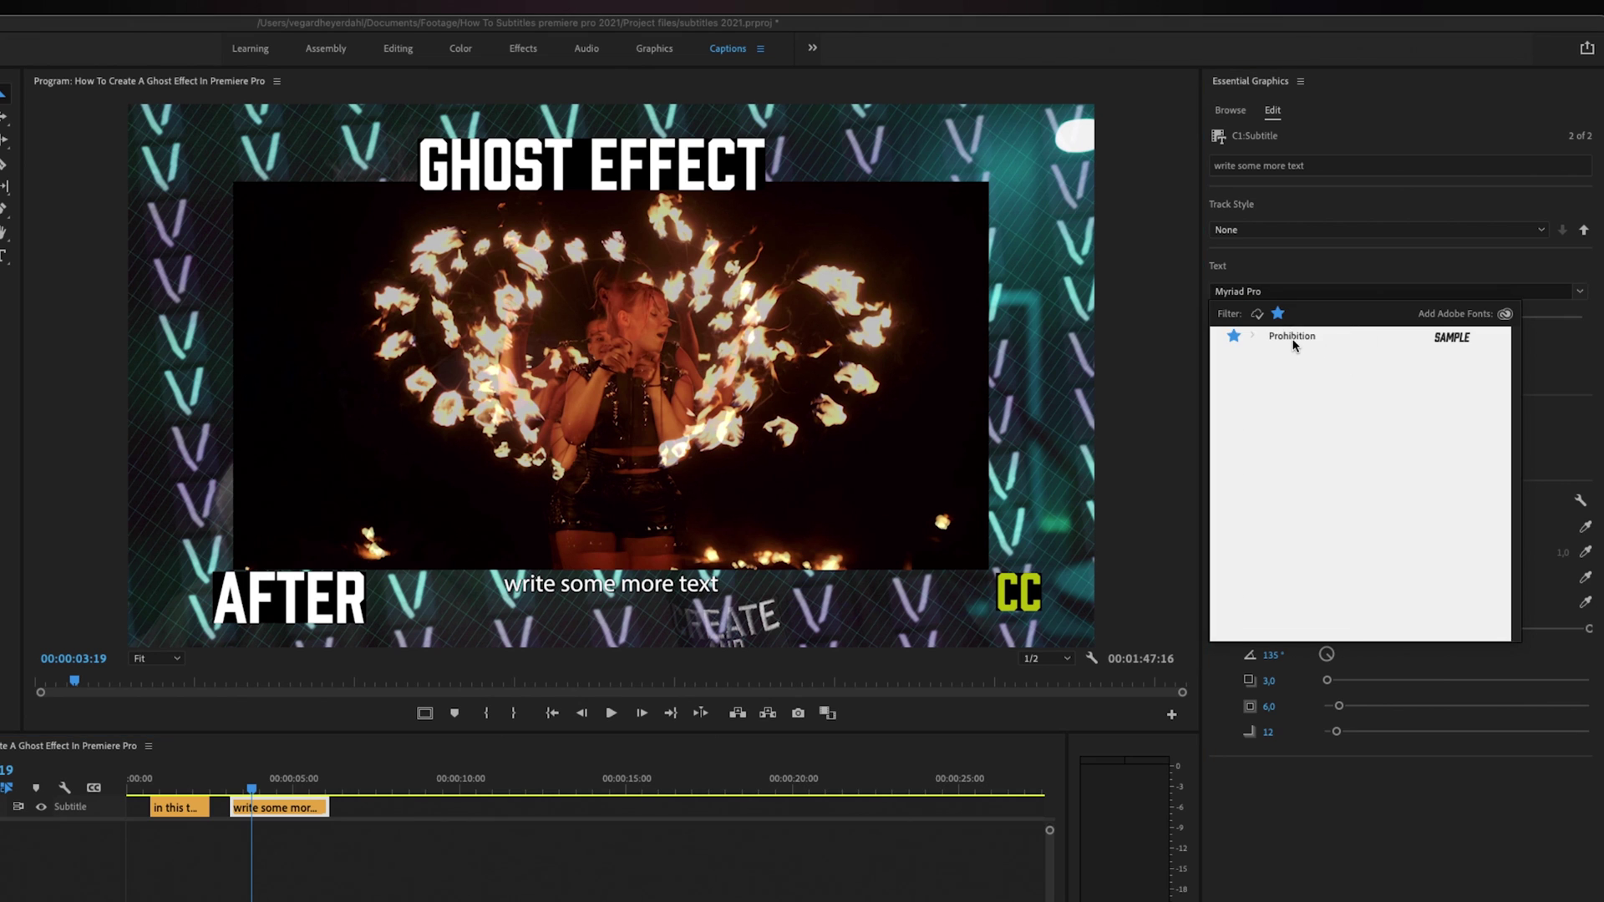
click(1294, 339)
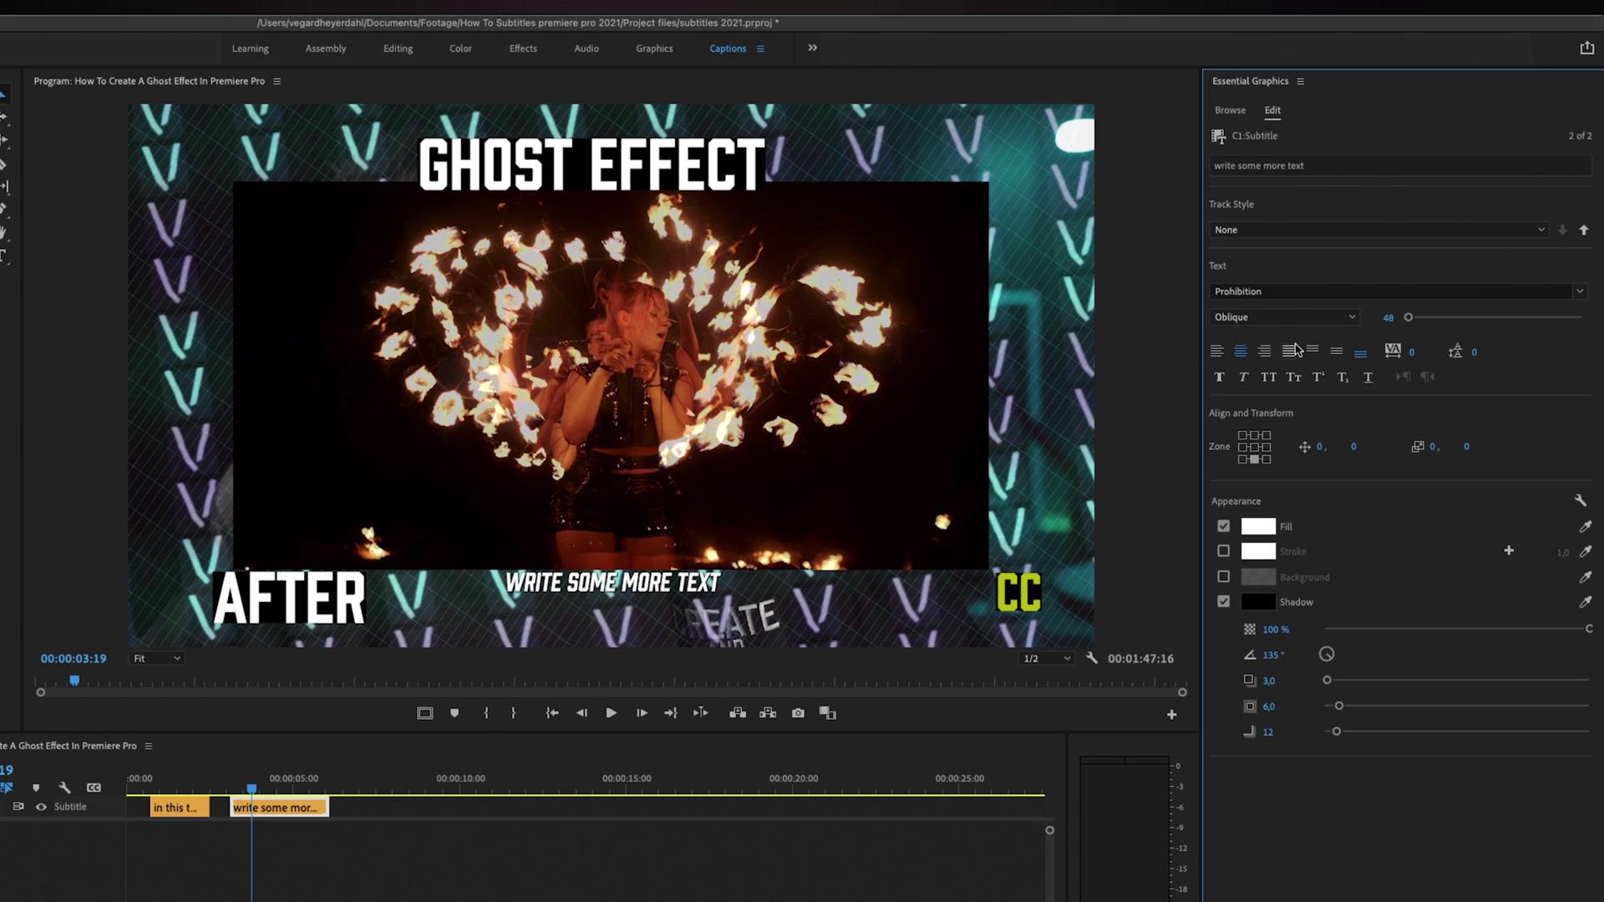
drag(1391, 323, 1440, 324)
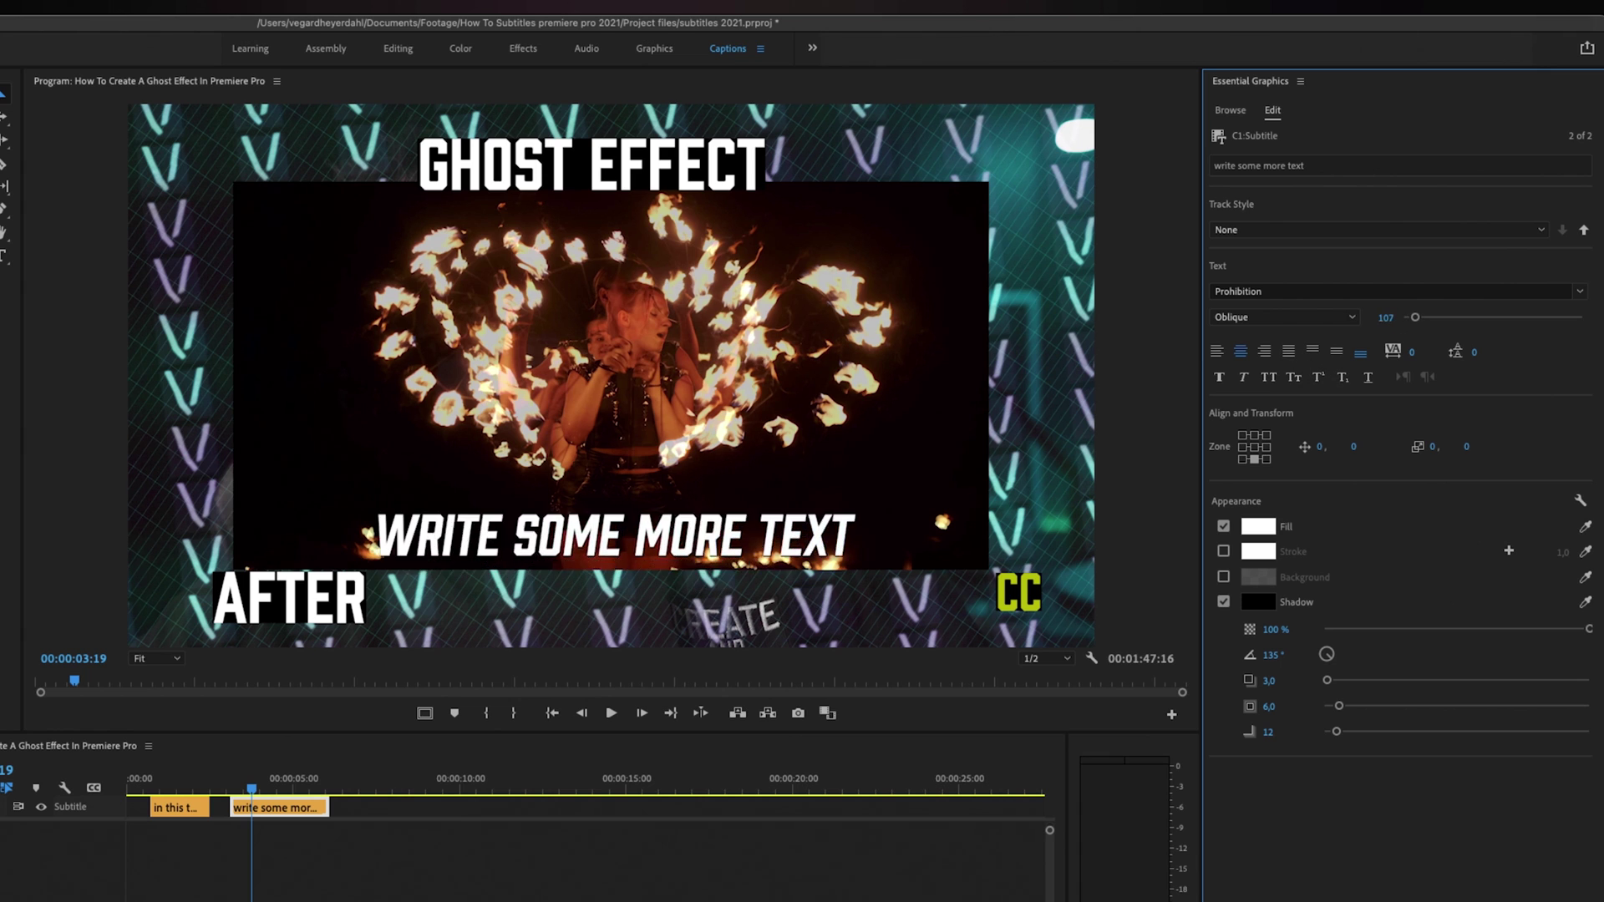
Try left text alignment and the middle-center zone on the second caption, restoring center alignment and the bottom-center zone.
click(1221, 354)
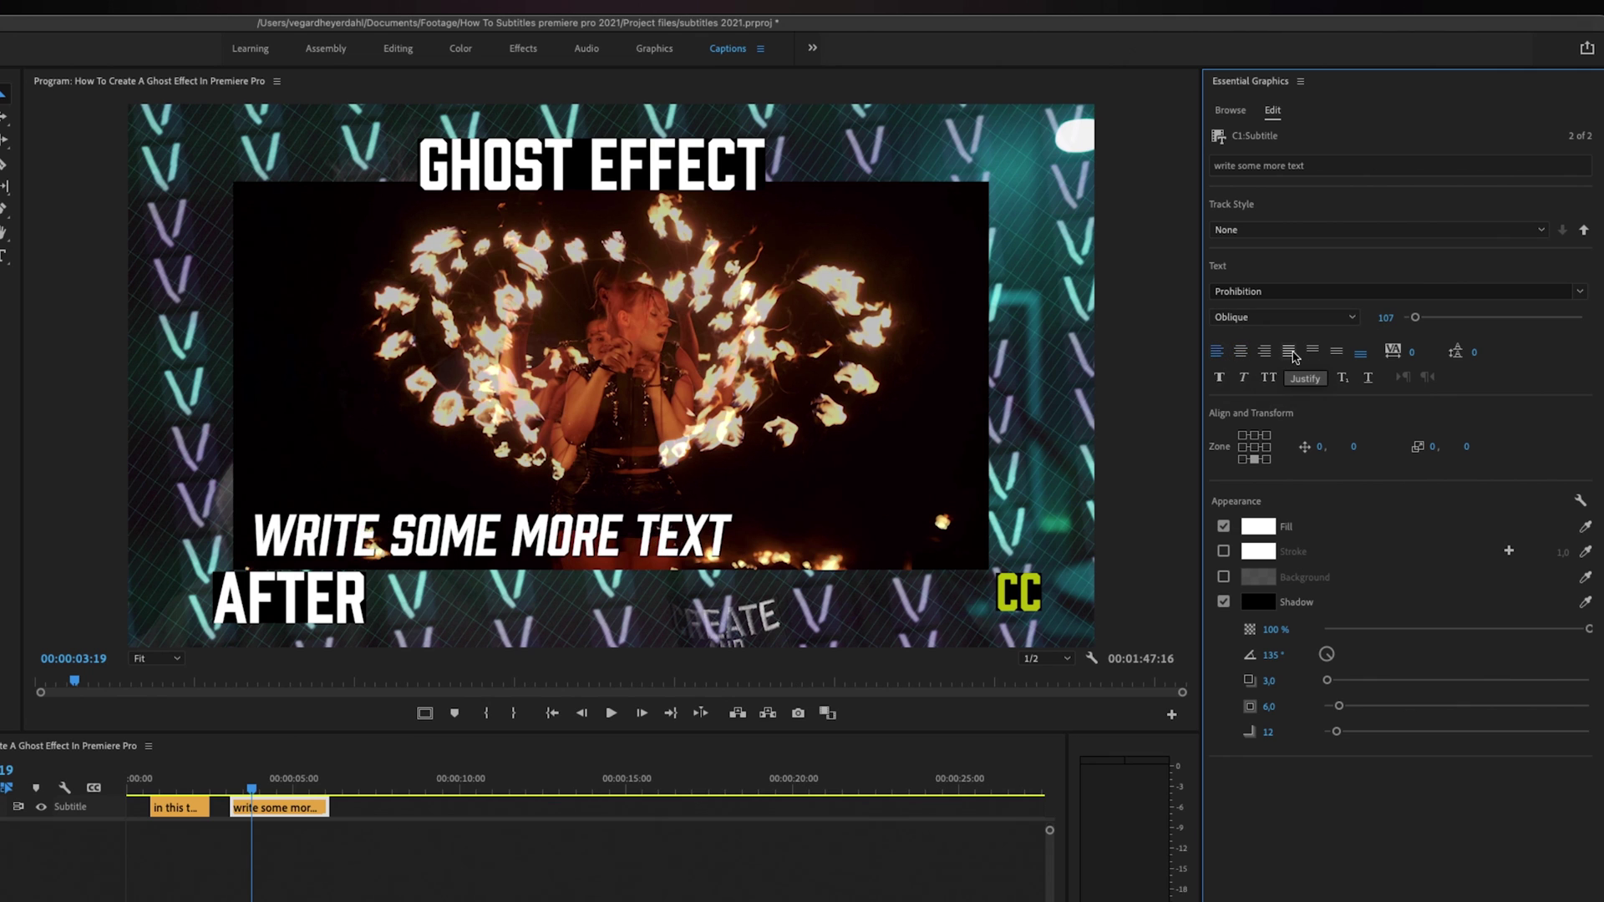
click(1239, 351)
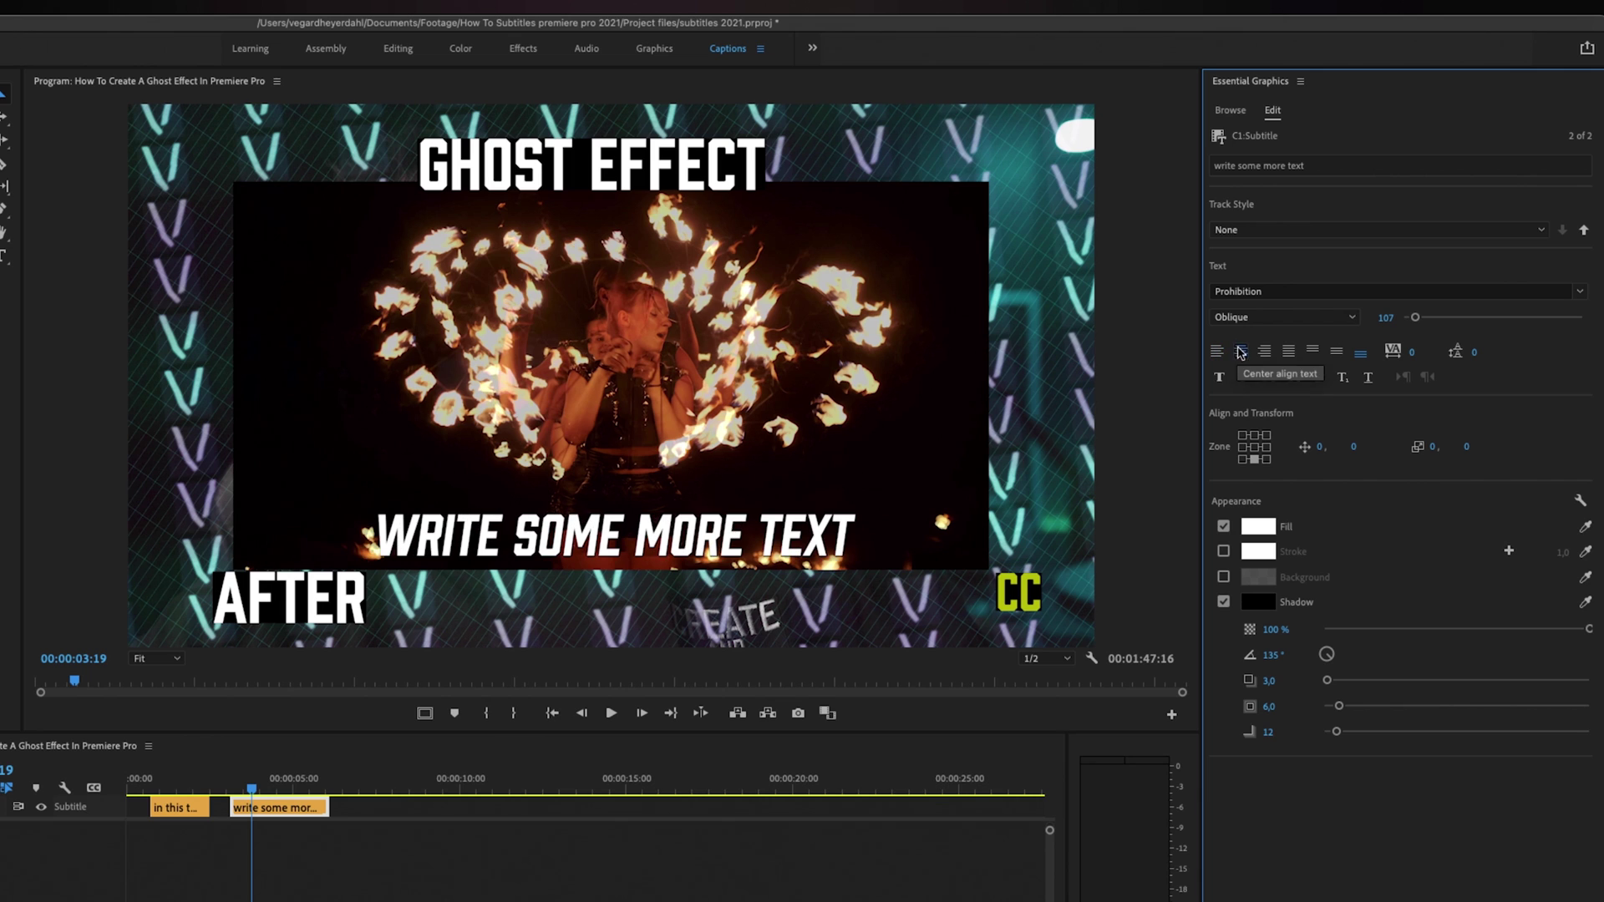
click(1257, 448)
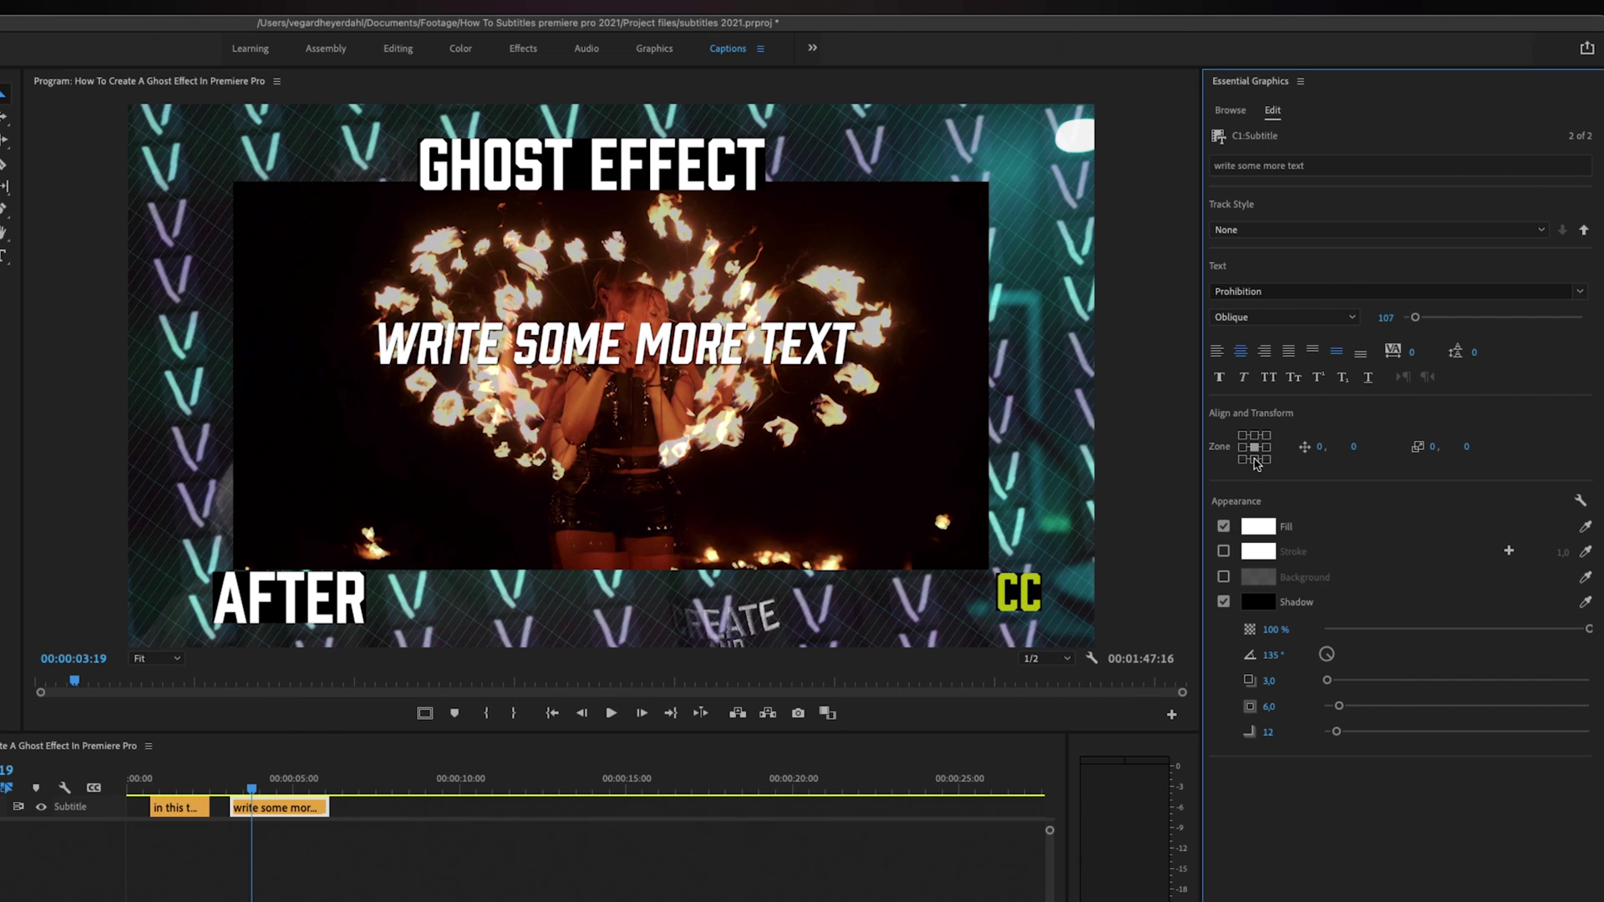
click(1254, 459)
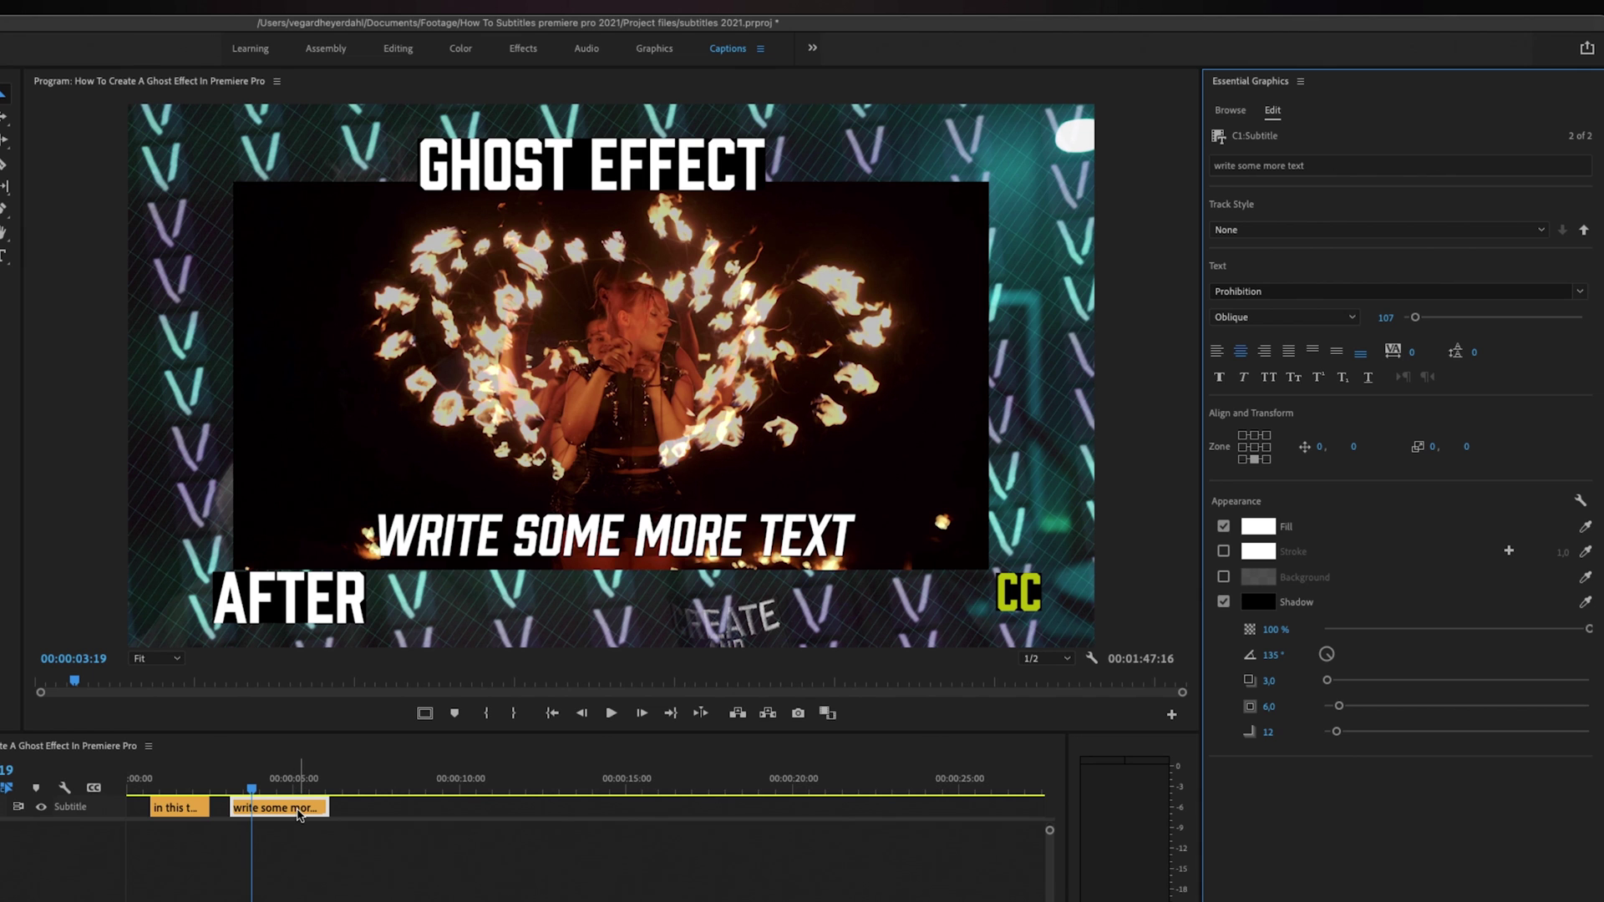
Select both captions on the subtitle track and set their font to Prohibition in Regular style.
click(180, 783)
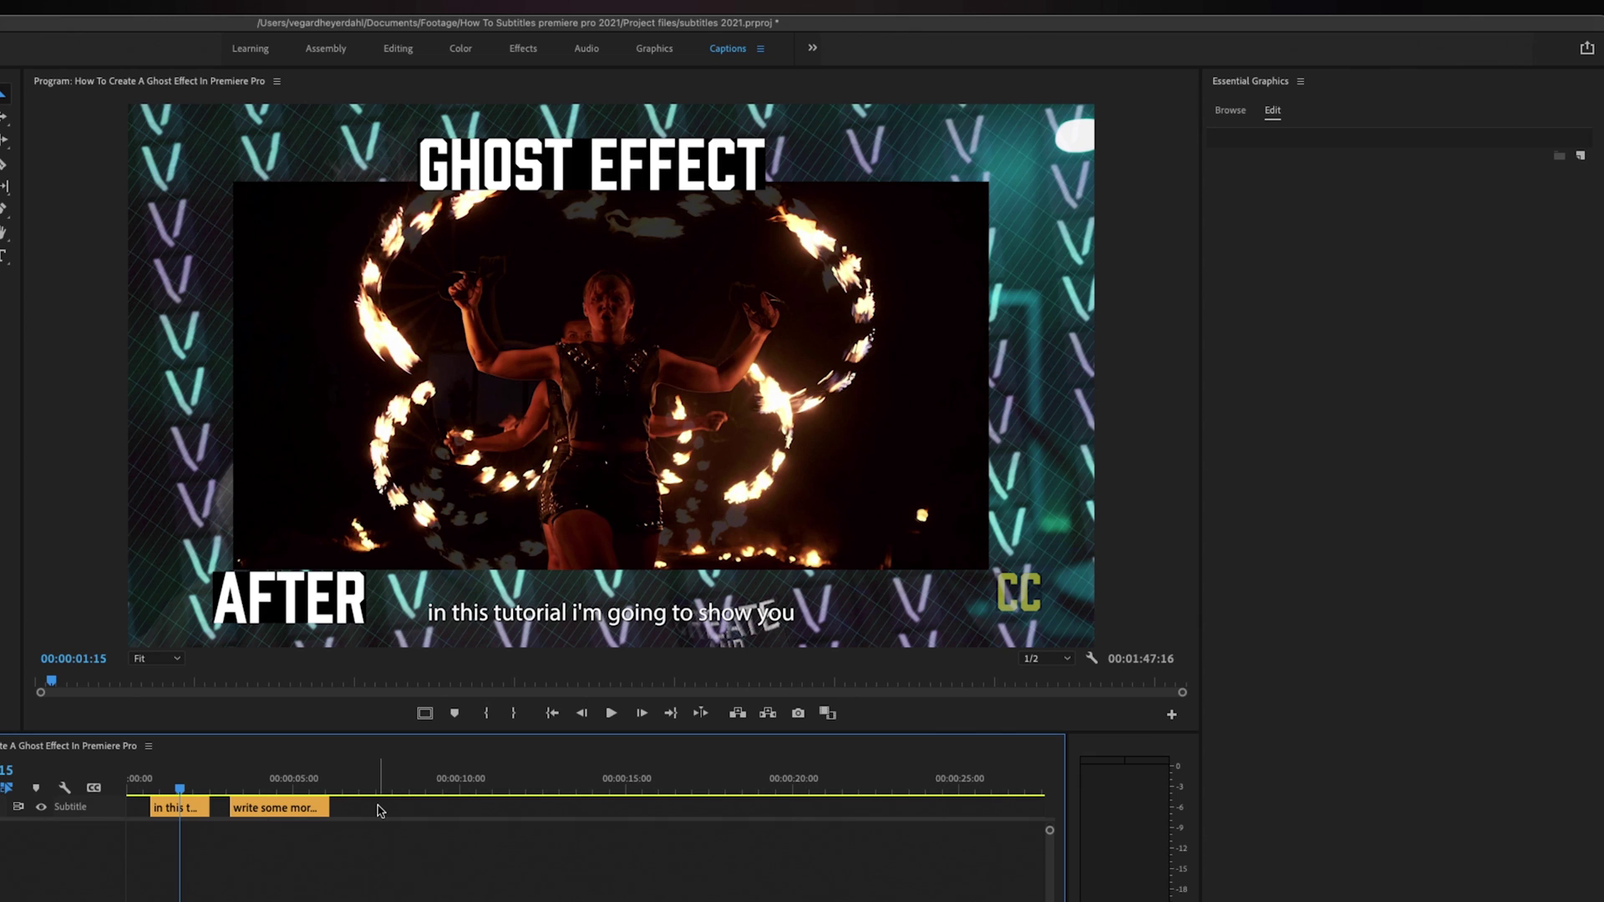
drag(355, 813, 201, 807)
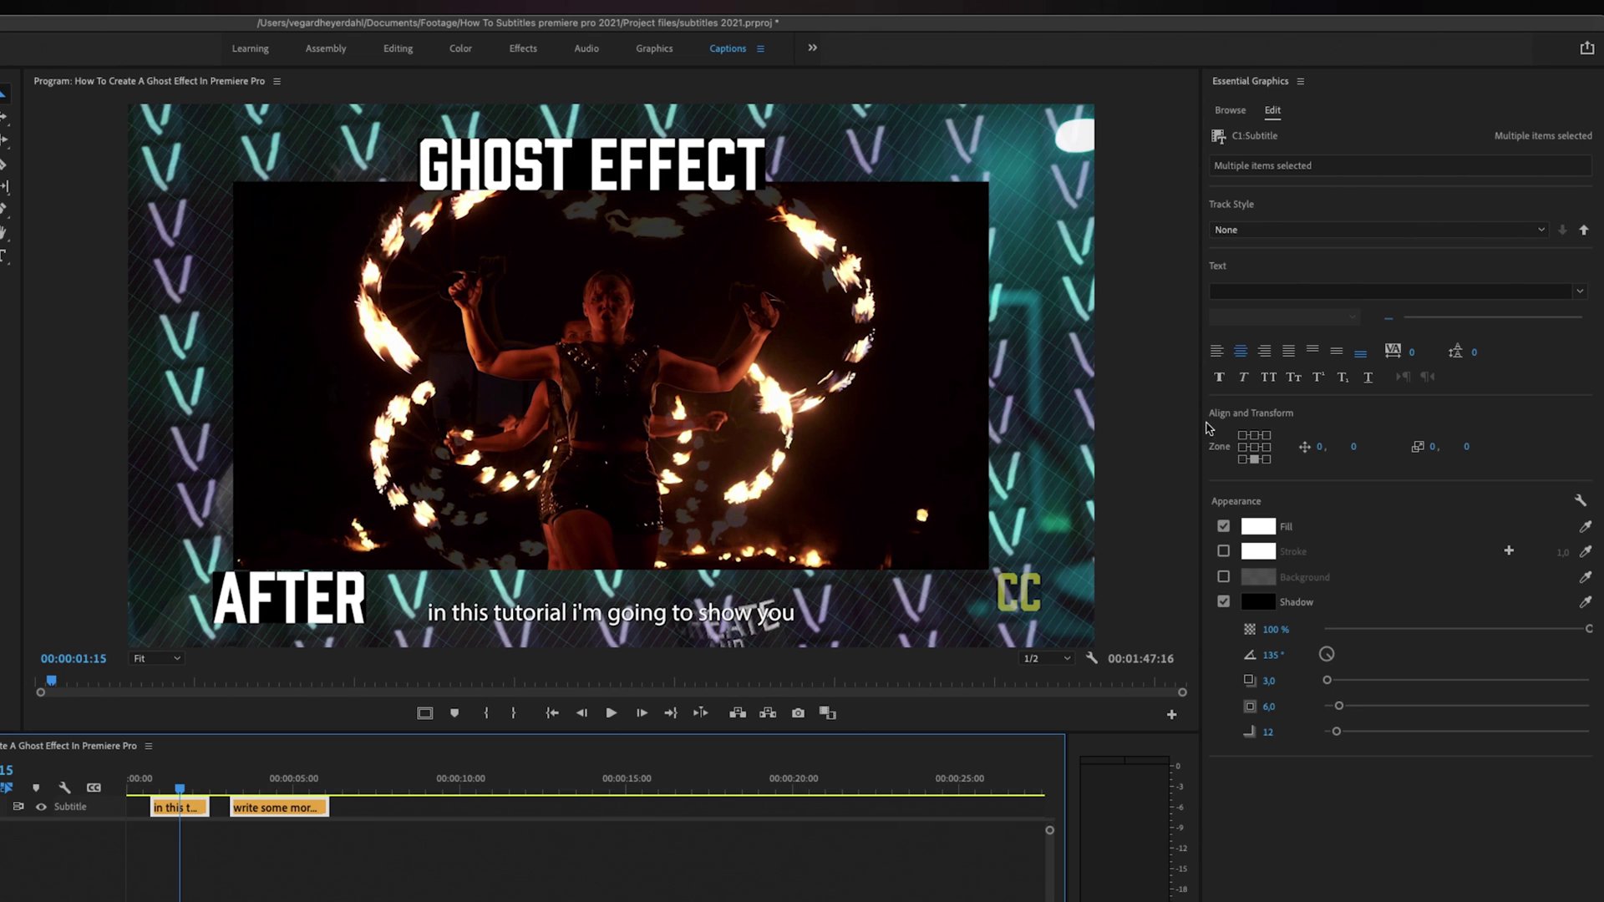
click(1340, 291)
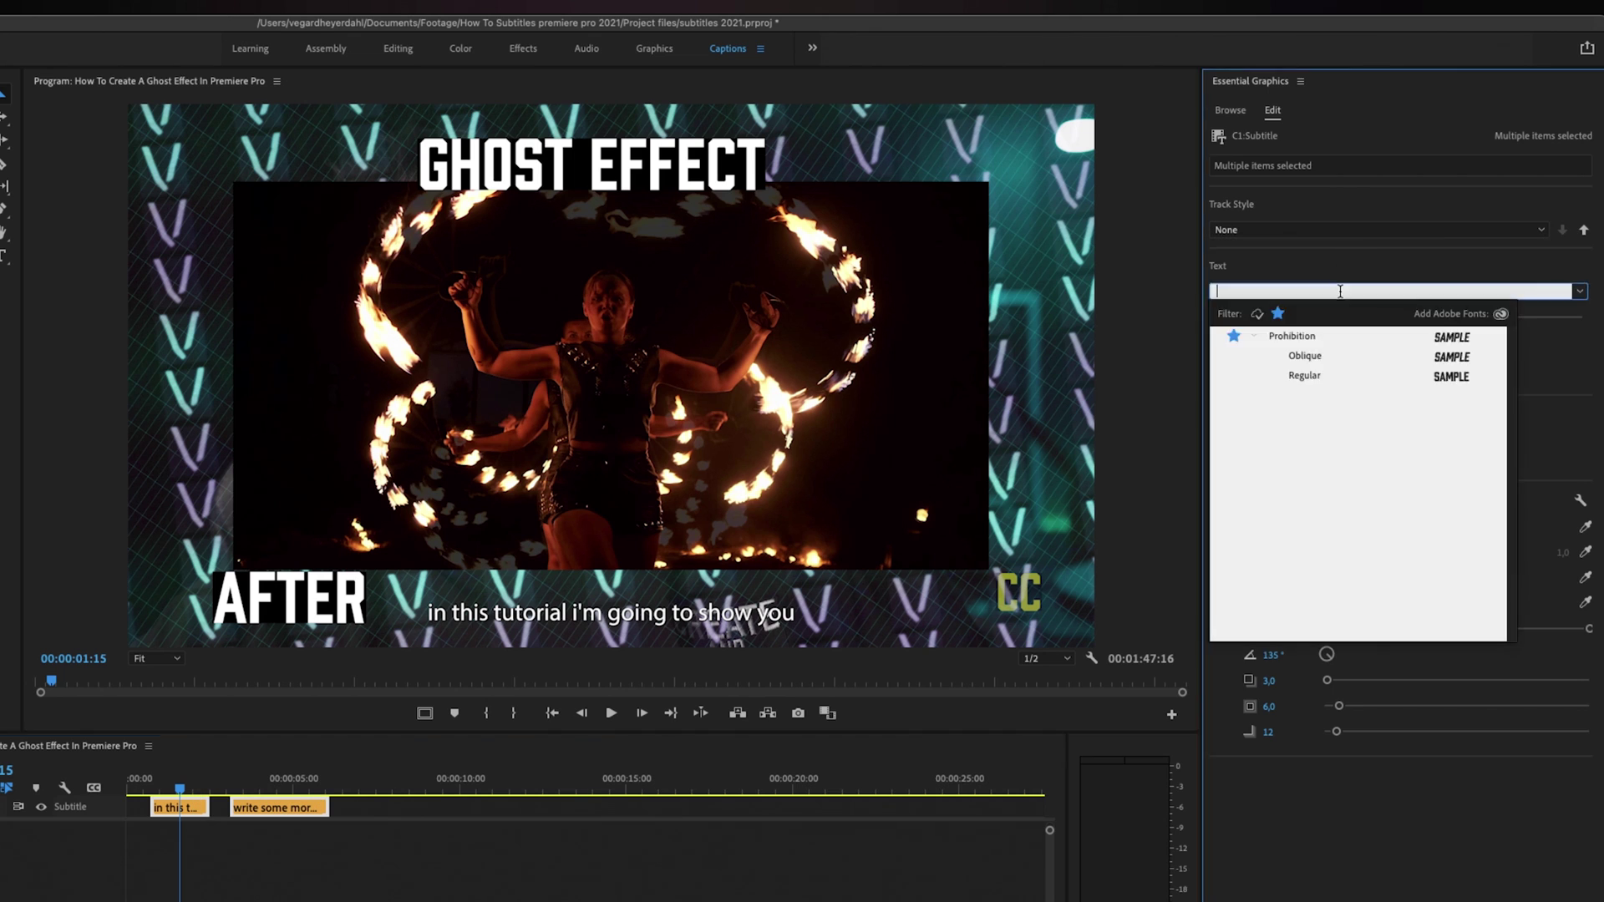
click(1313, 376)
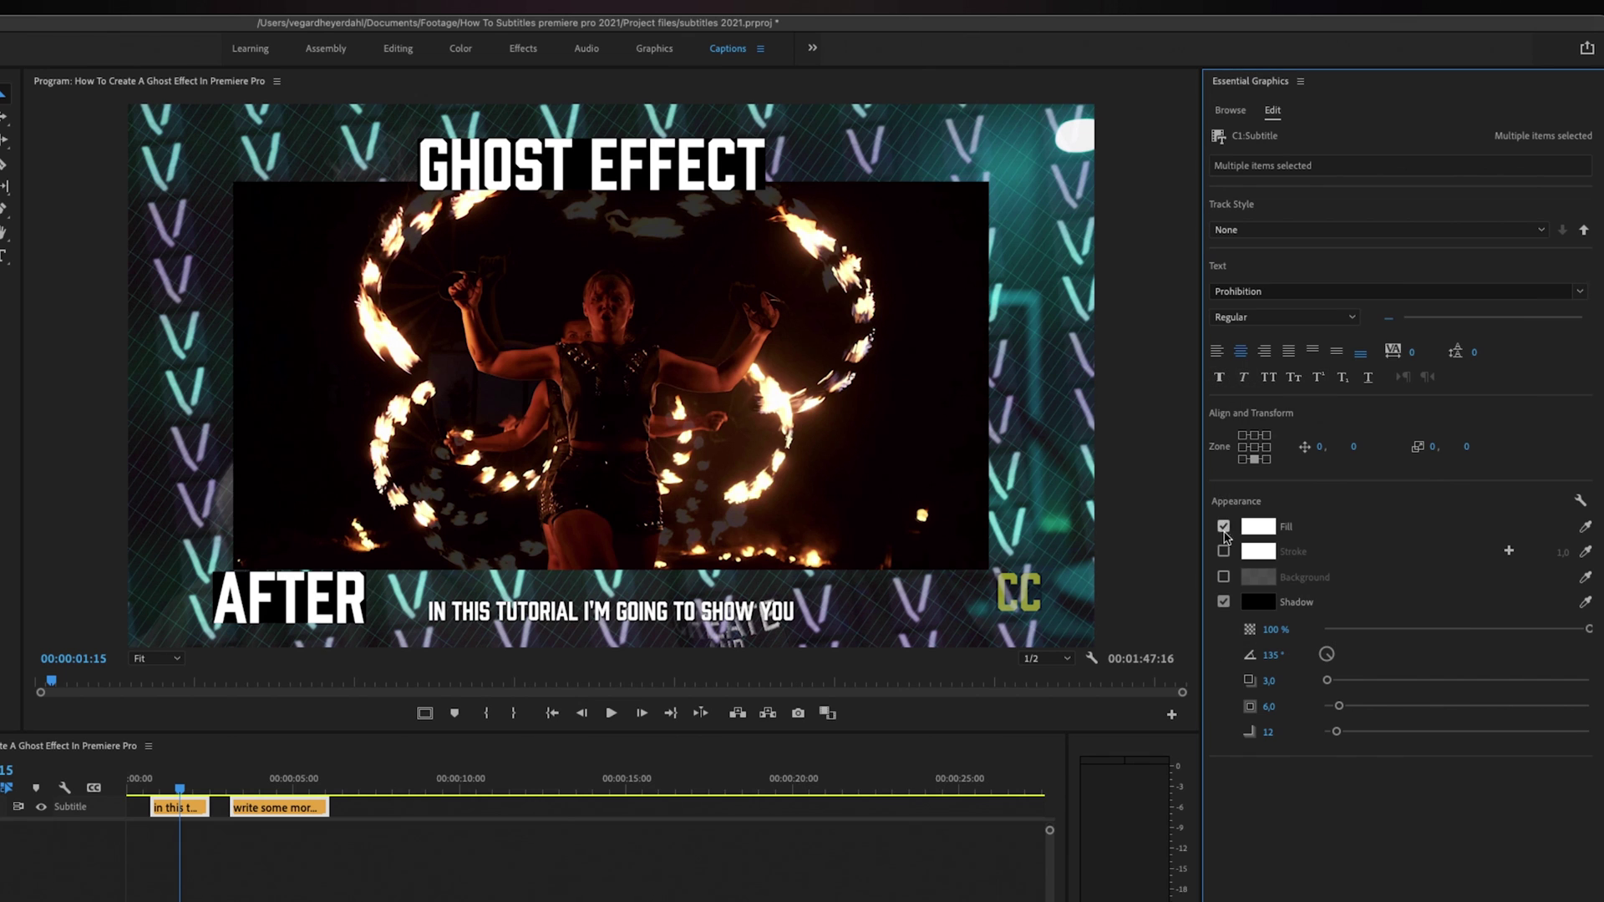
Give both selected captions a bright lime green fill and set their font size to 83.
click(1257, 528)
click(1278, 578)
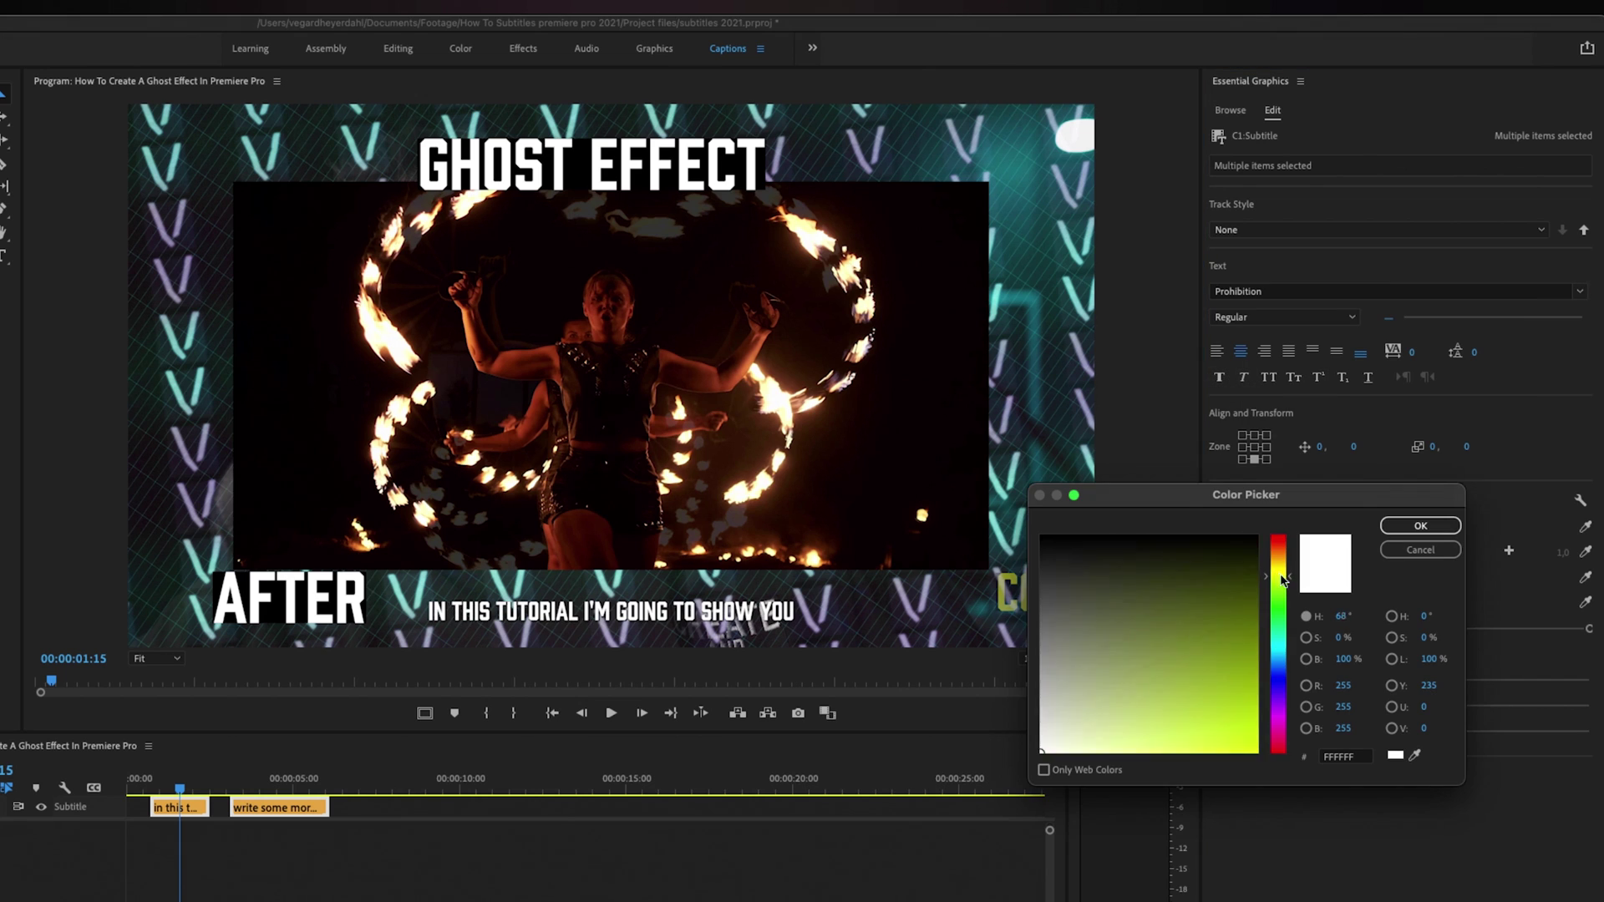
drag(1251, 623, 1267, 695)
click(1435, 525)
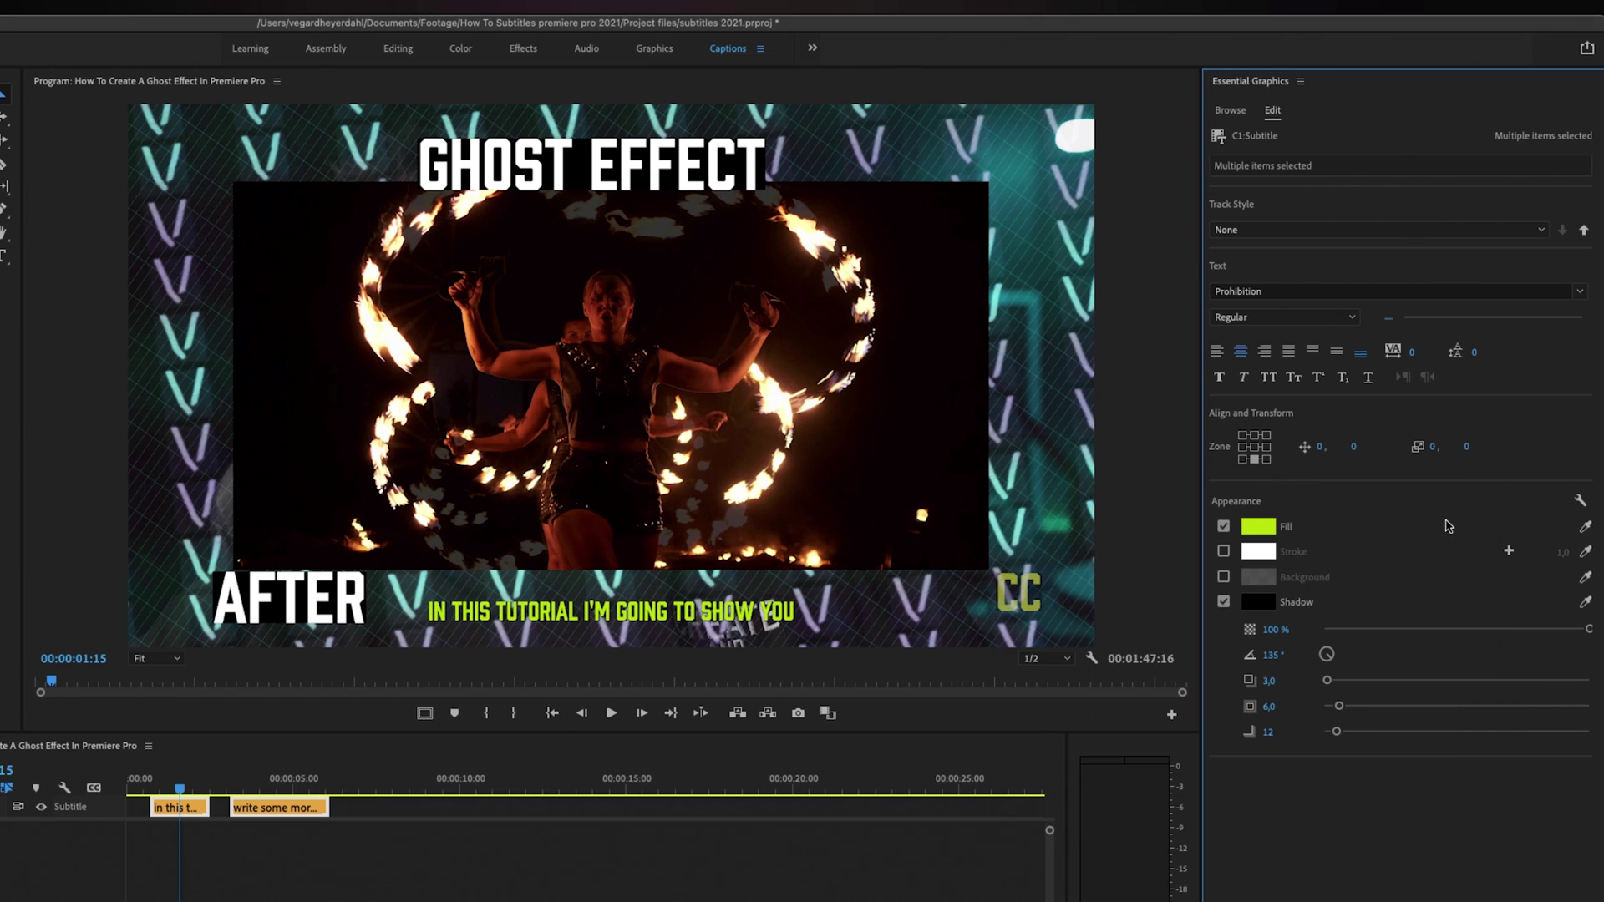
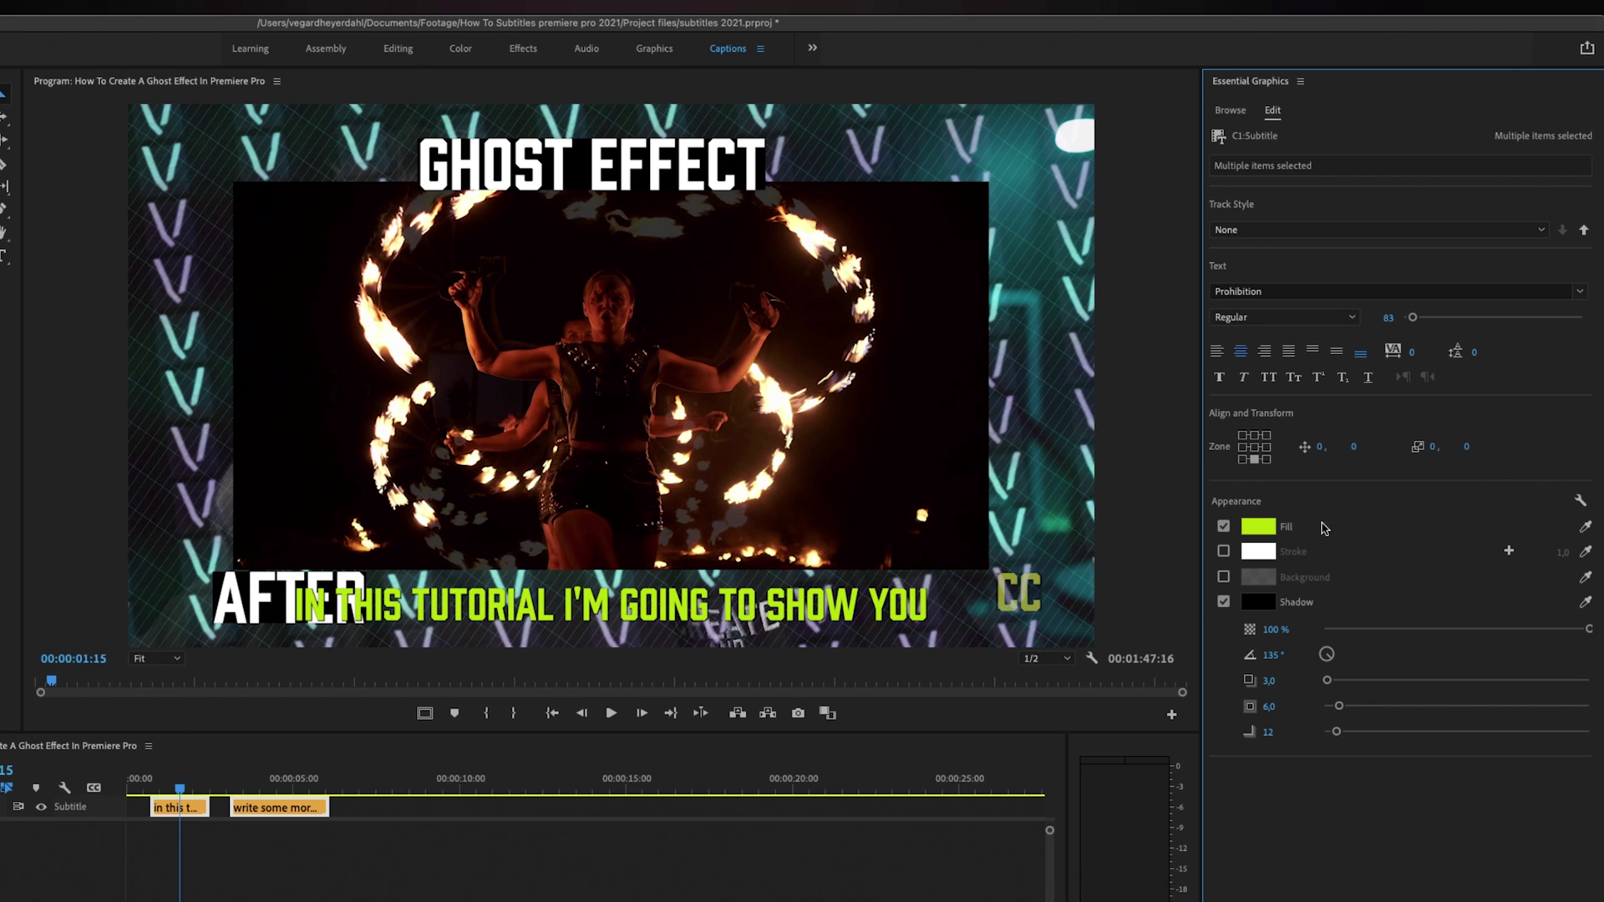
Add a near-black stroke (020000) to both captions and enable their background.
click(1223, 553)
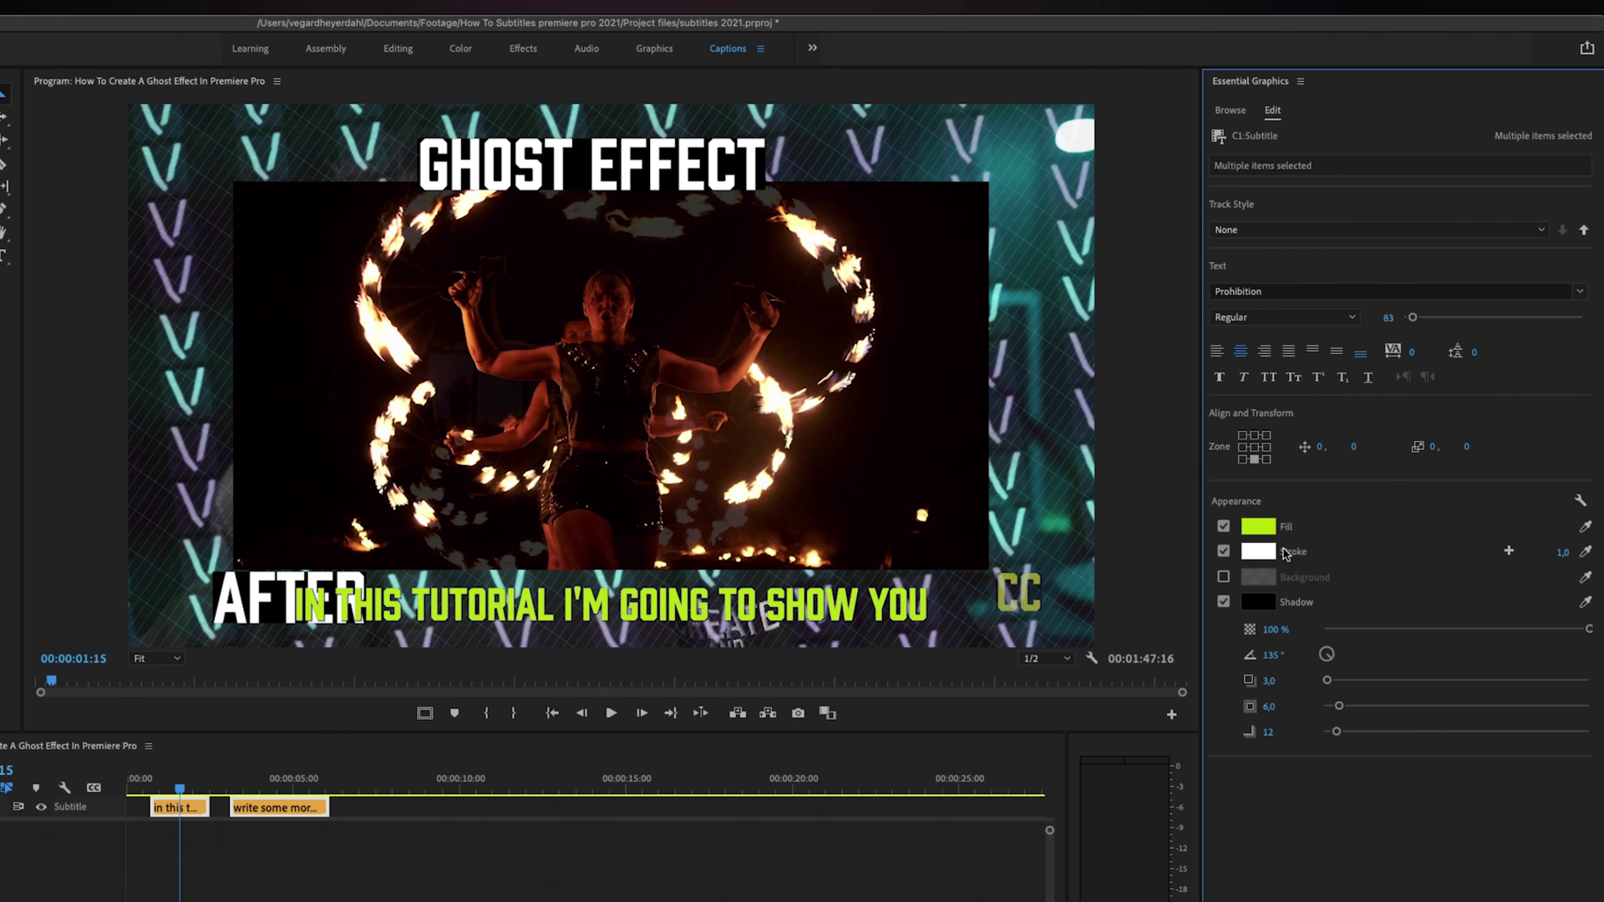
click(1267, 551)
click(1255, 539)
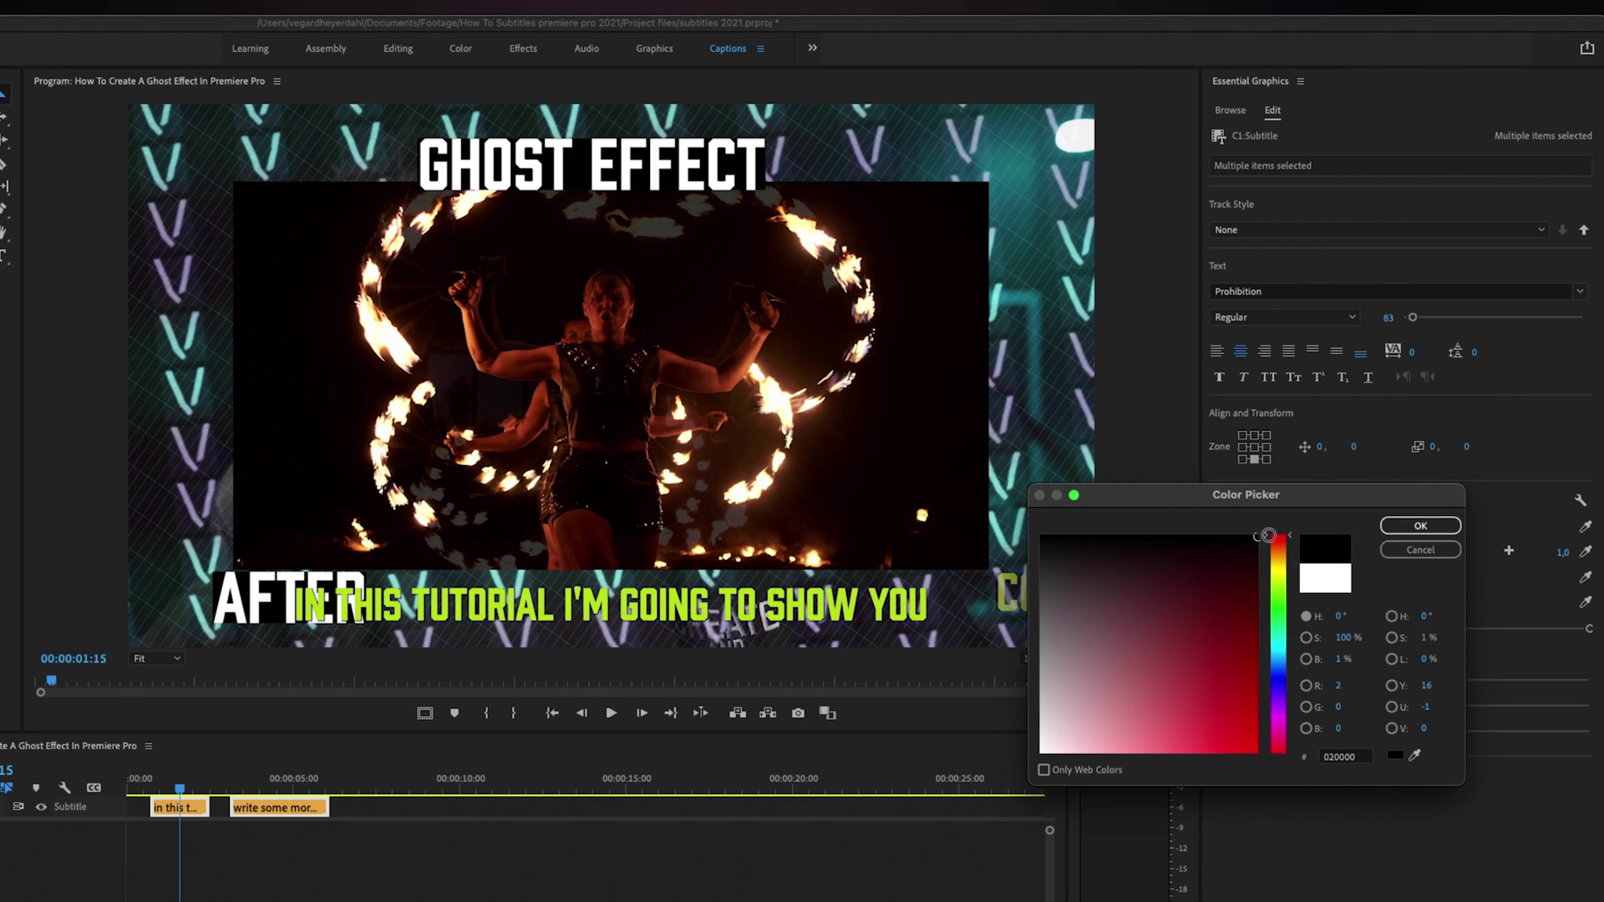
click(1420, 526)
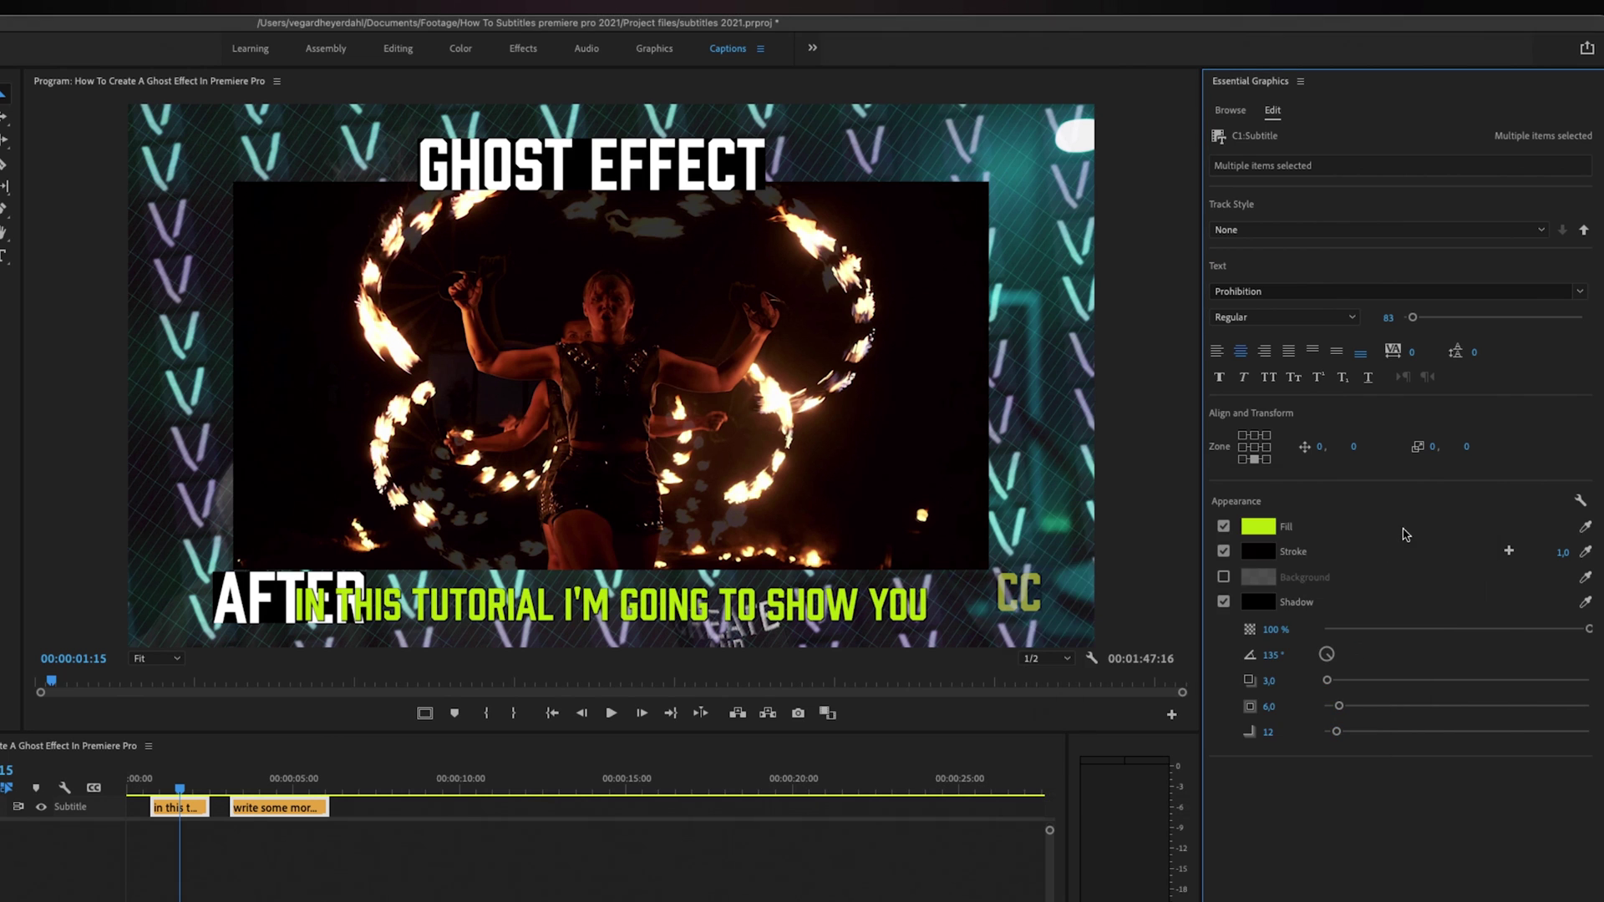
click(1234, 578)
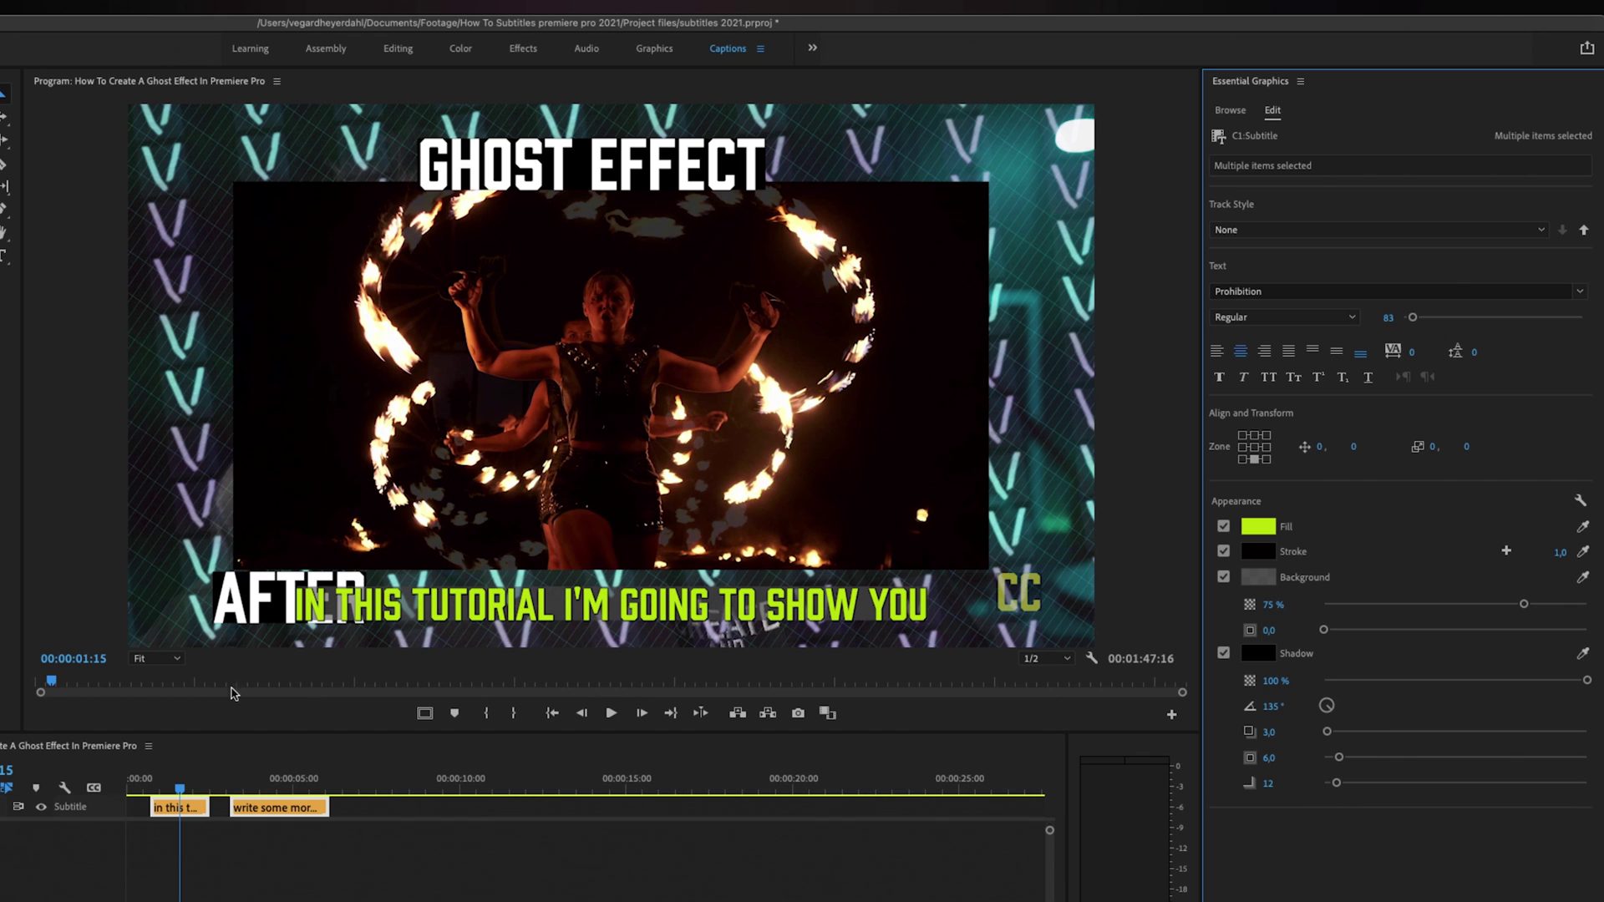
click(365, 811)
drag(365, 802, 158, 838)
click(255, 848)
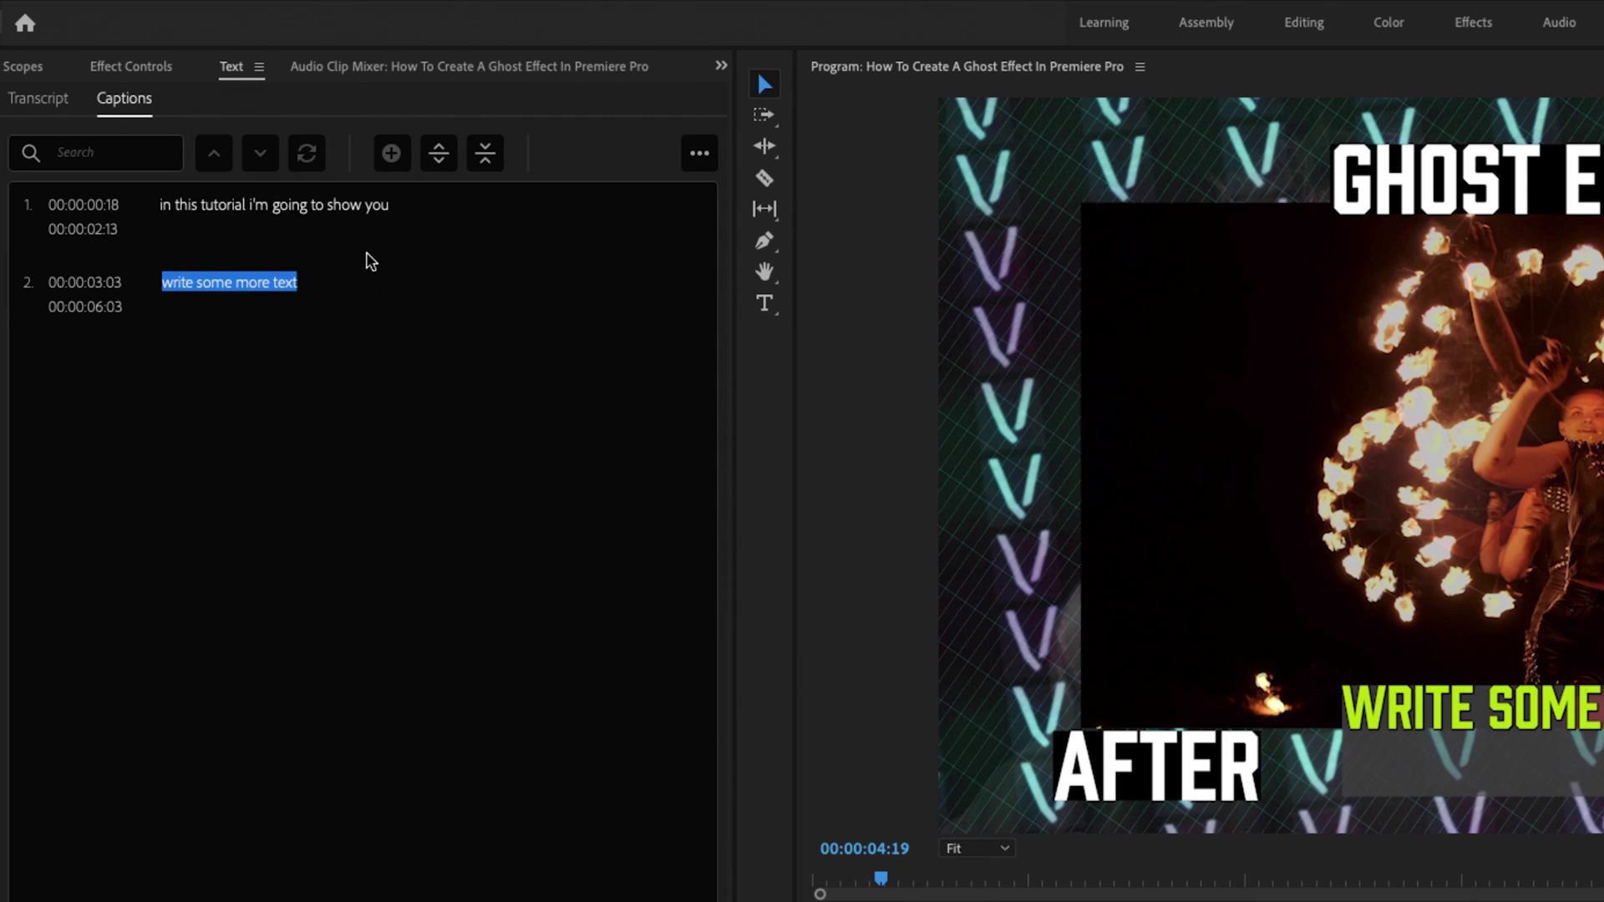
Export the captions as an SRT captions file named "fsffs" in the Project files folder.
click(698, 154)
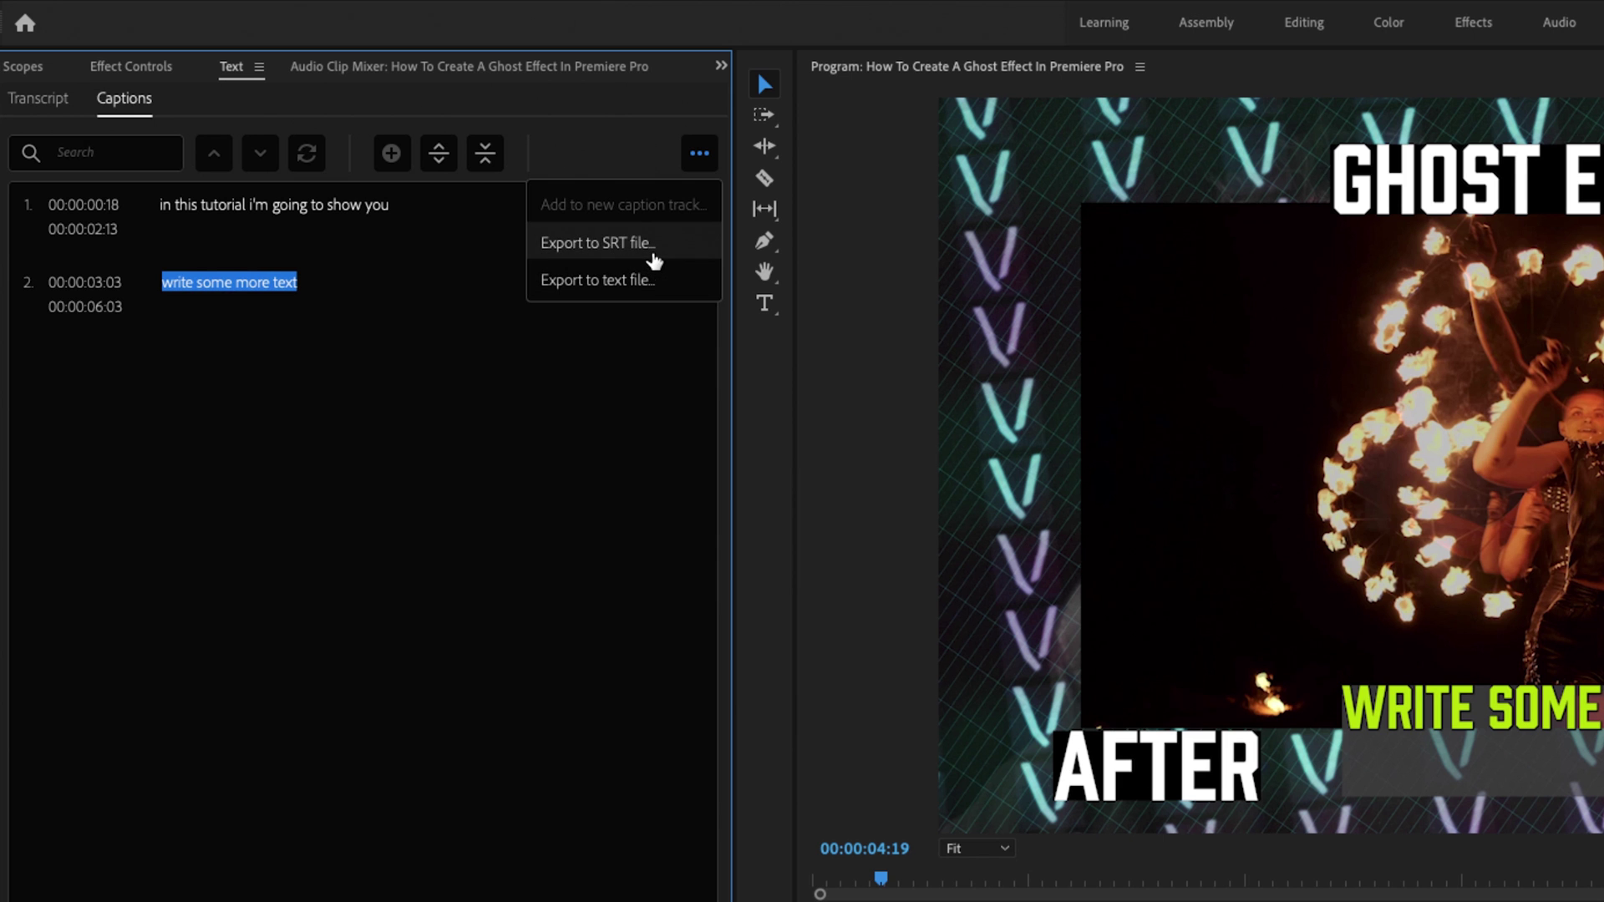
click(653, 243)
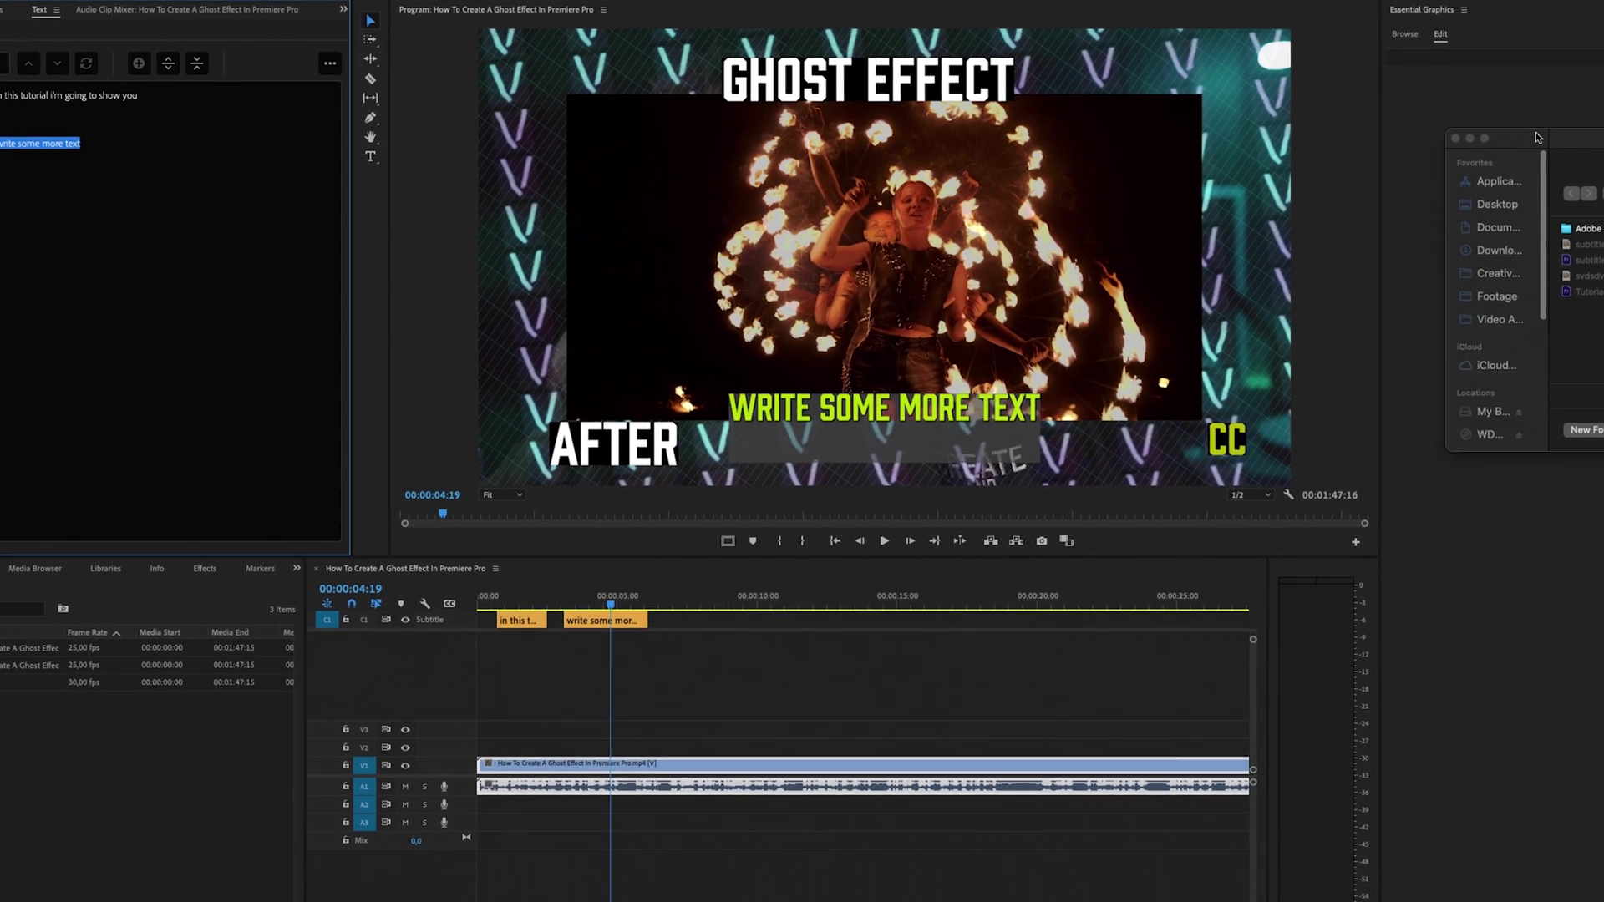
drag(643, 227, 533, 213)
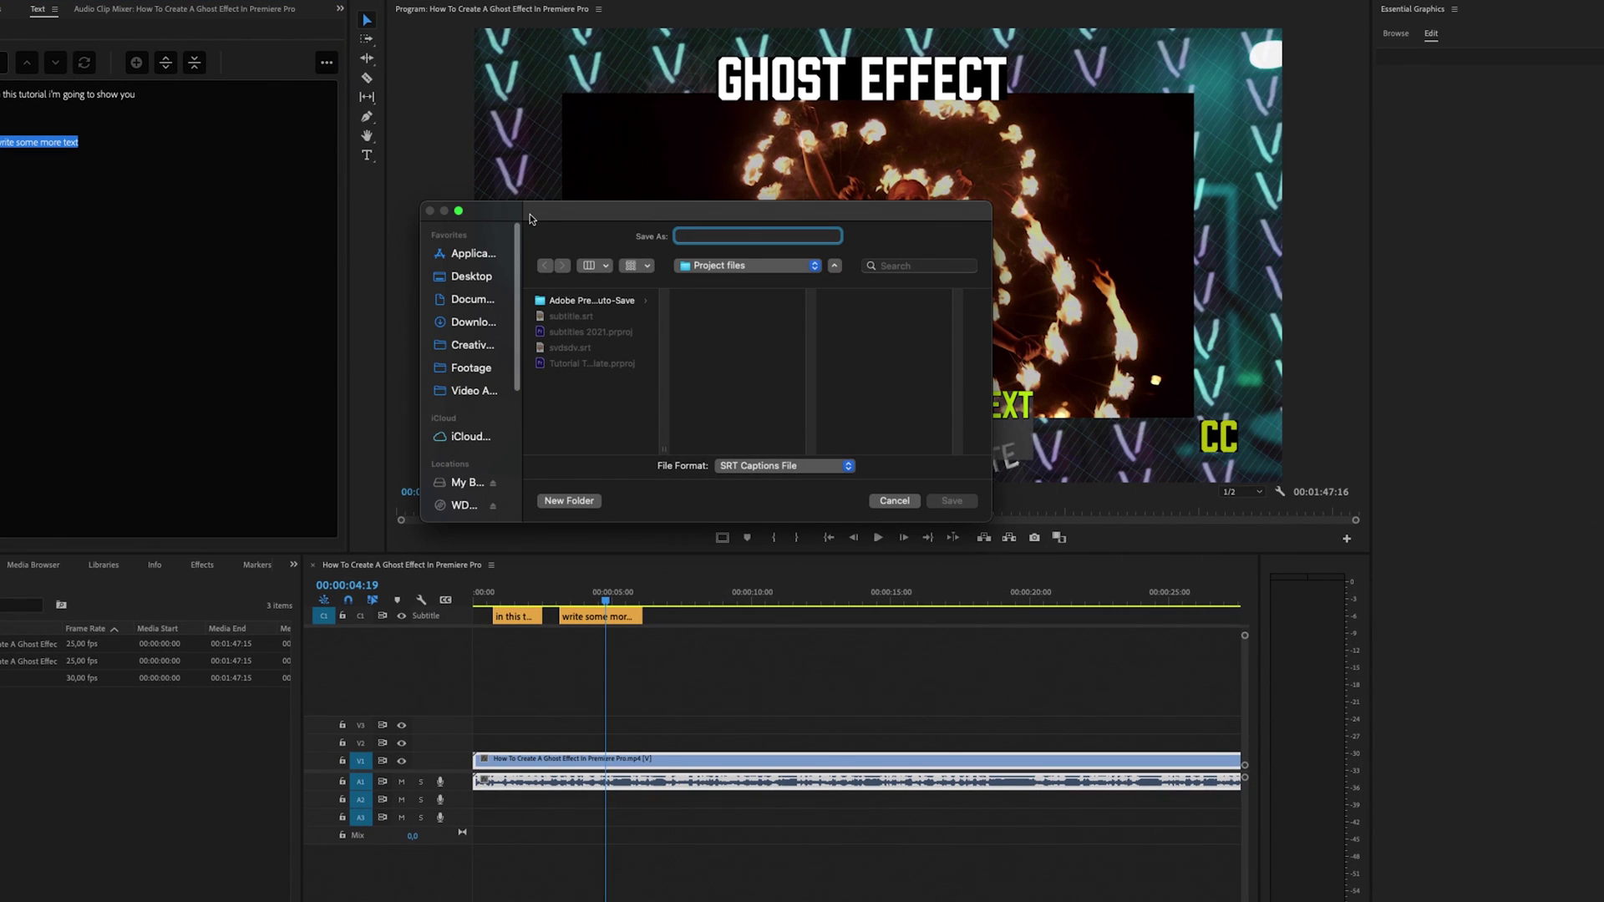
text(fsffs)
click(734, 470)
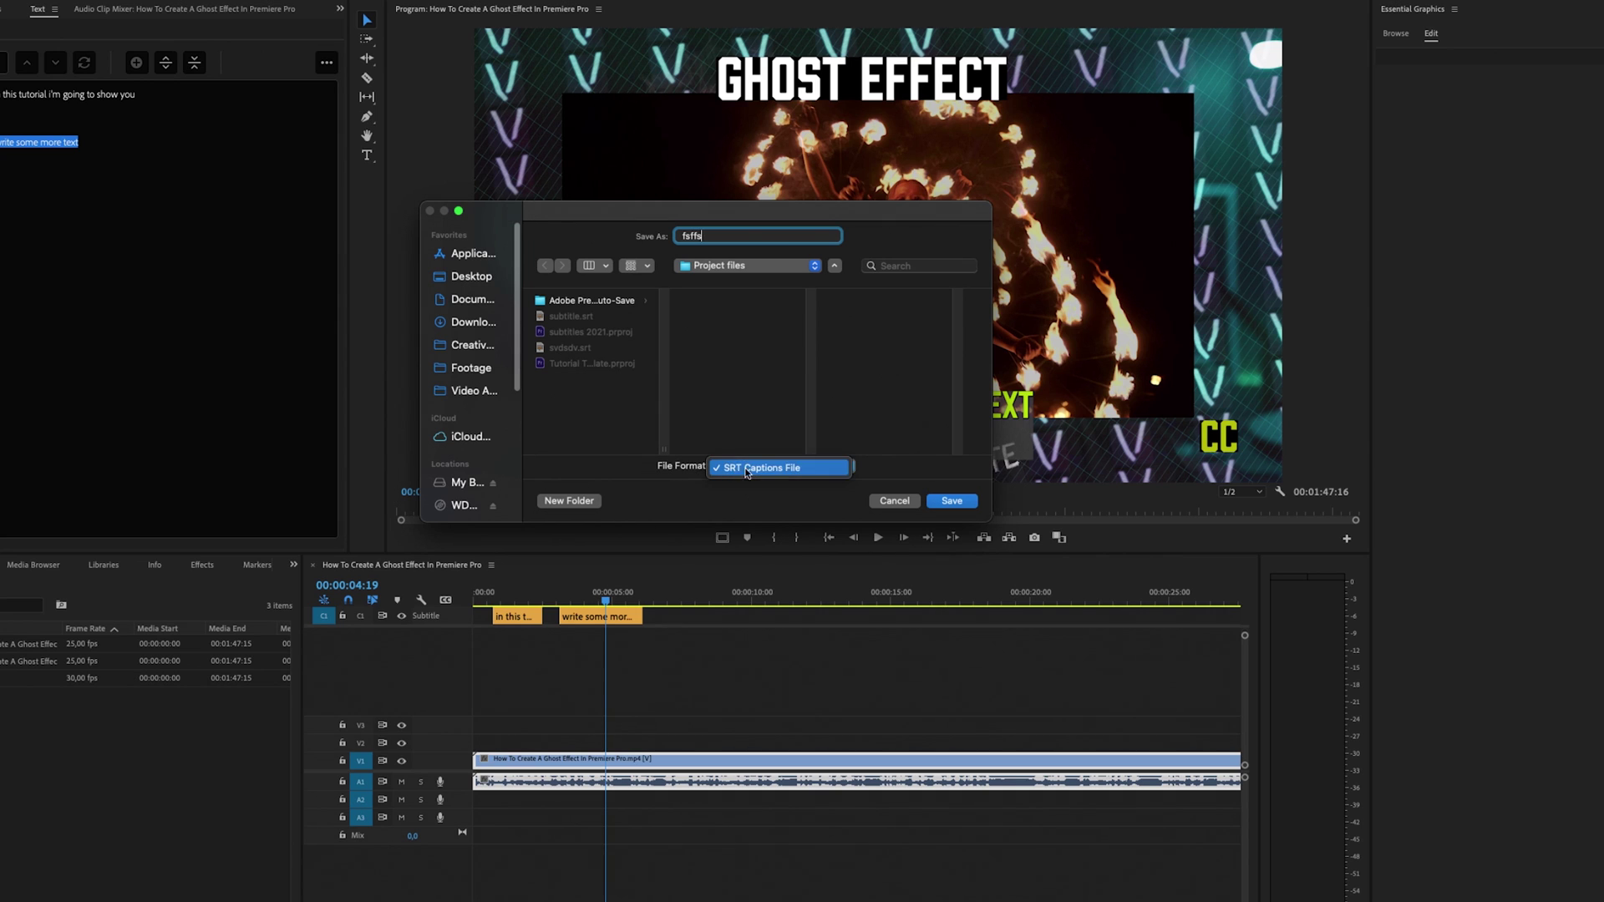
click(749, 469)
click(953, 502)
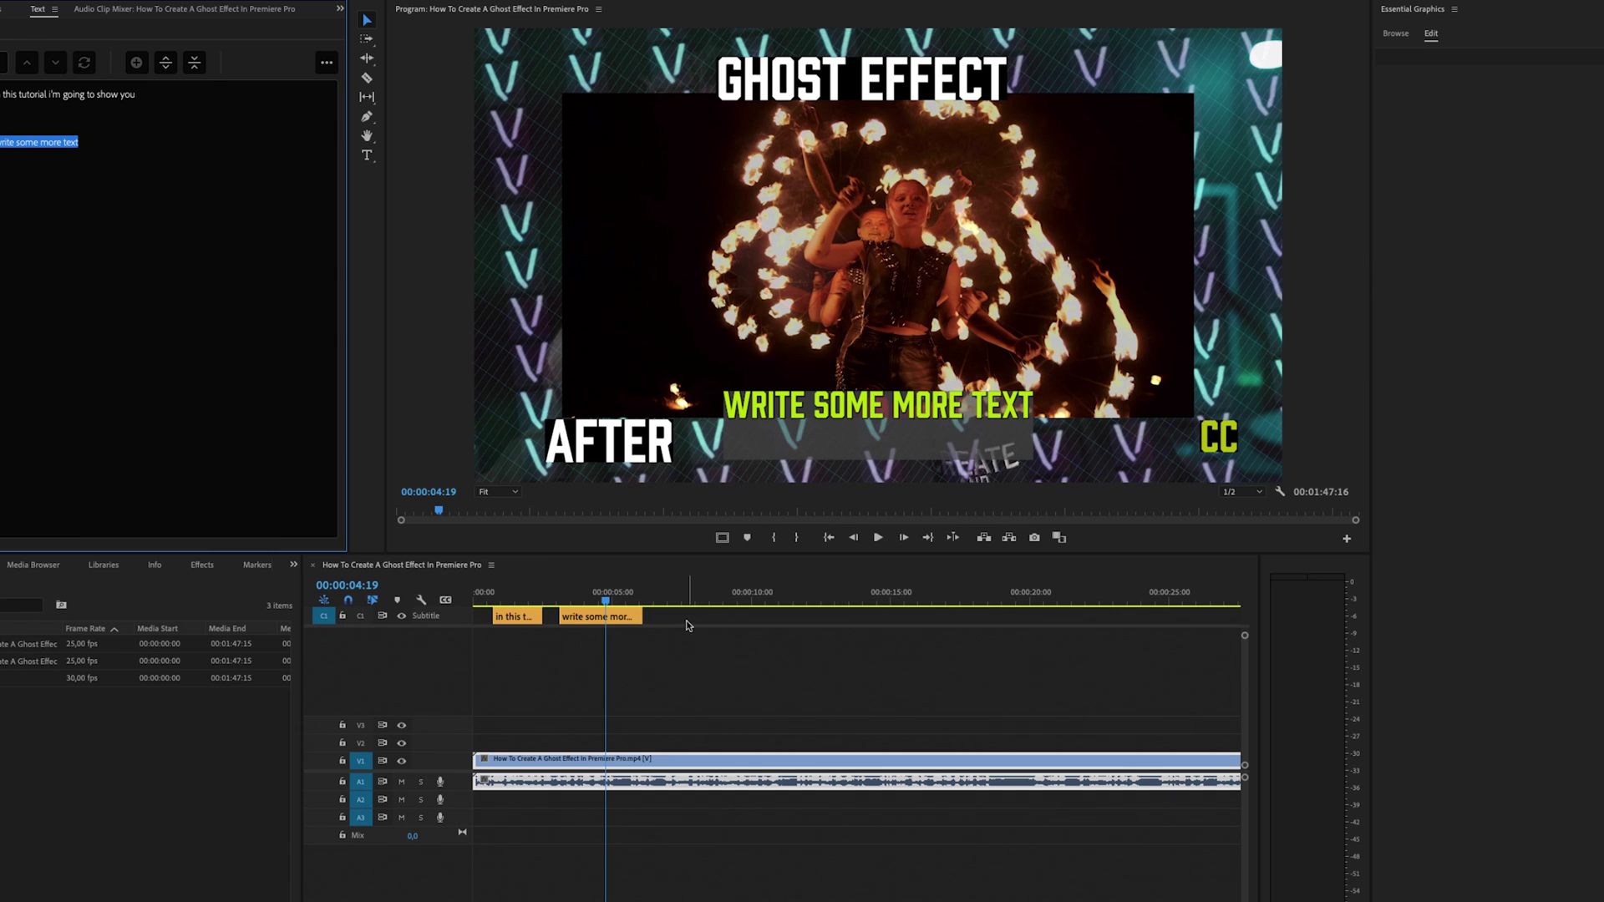
Clear the two captions from the subtitle track and place subtitles.srt at the start of that track.
click(555, 667)
key(ctrl+z)
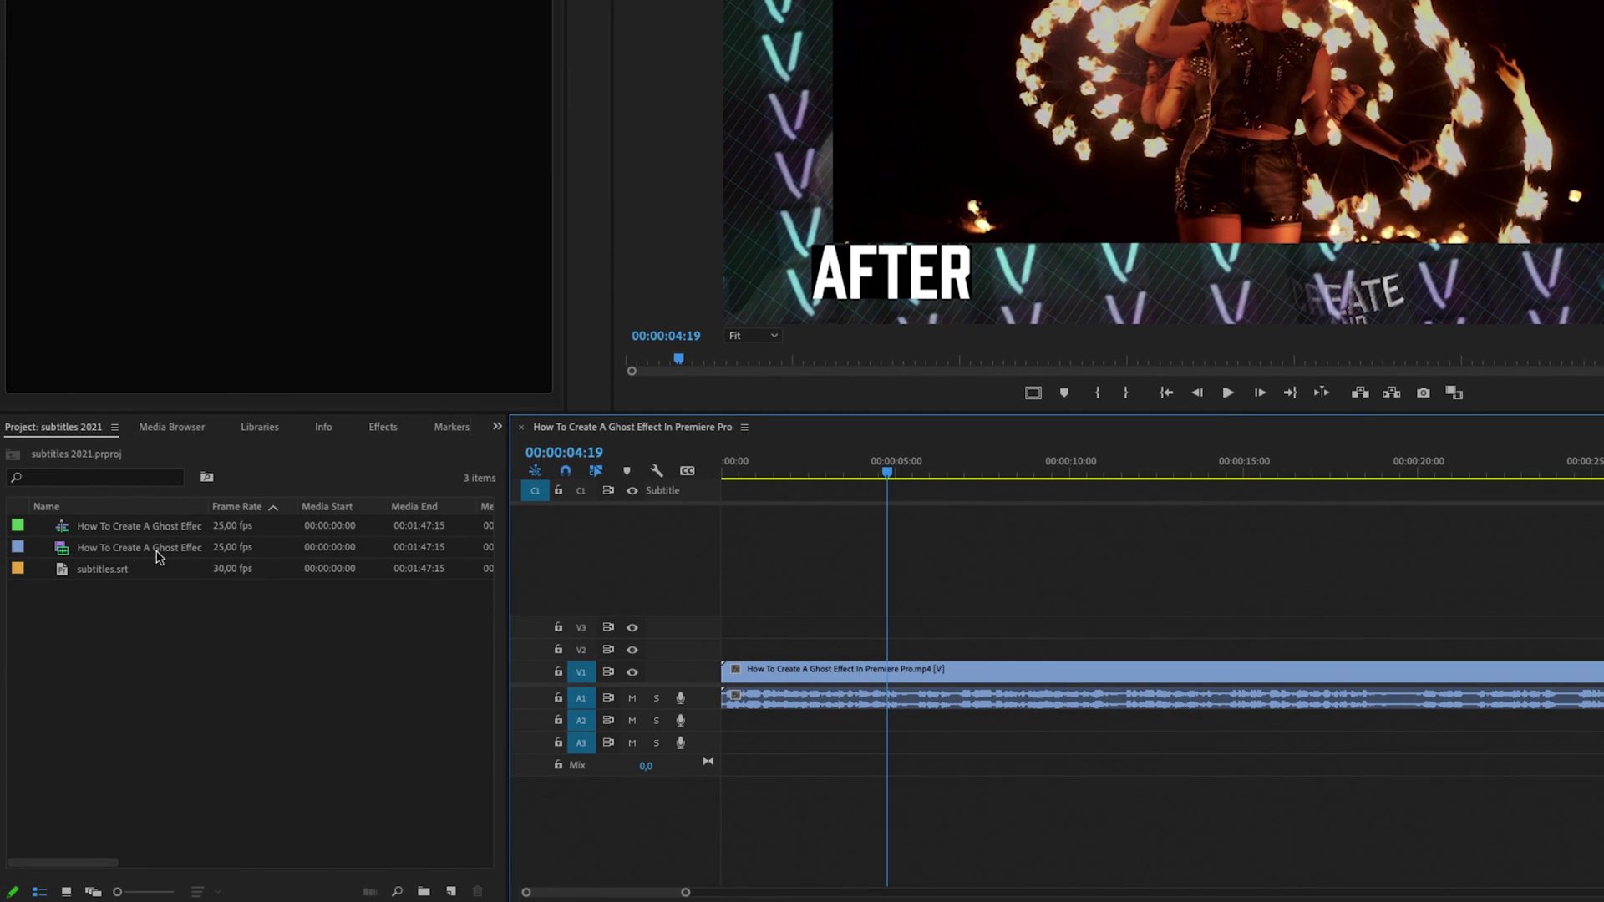
click(74, 576)
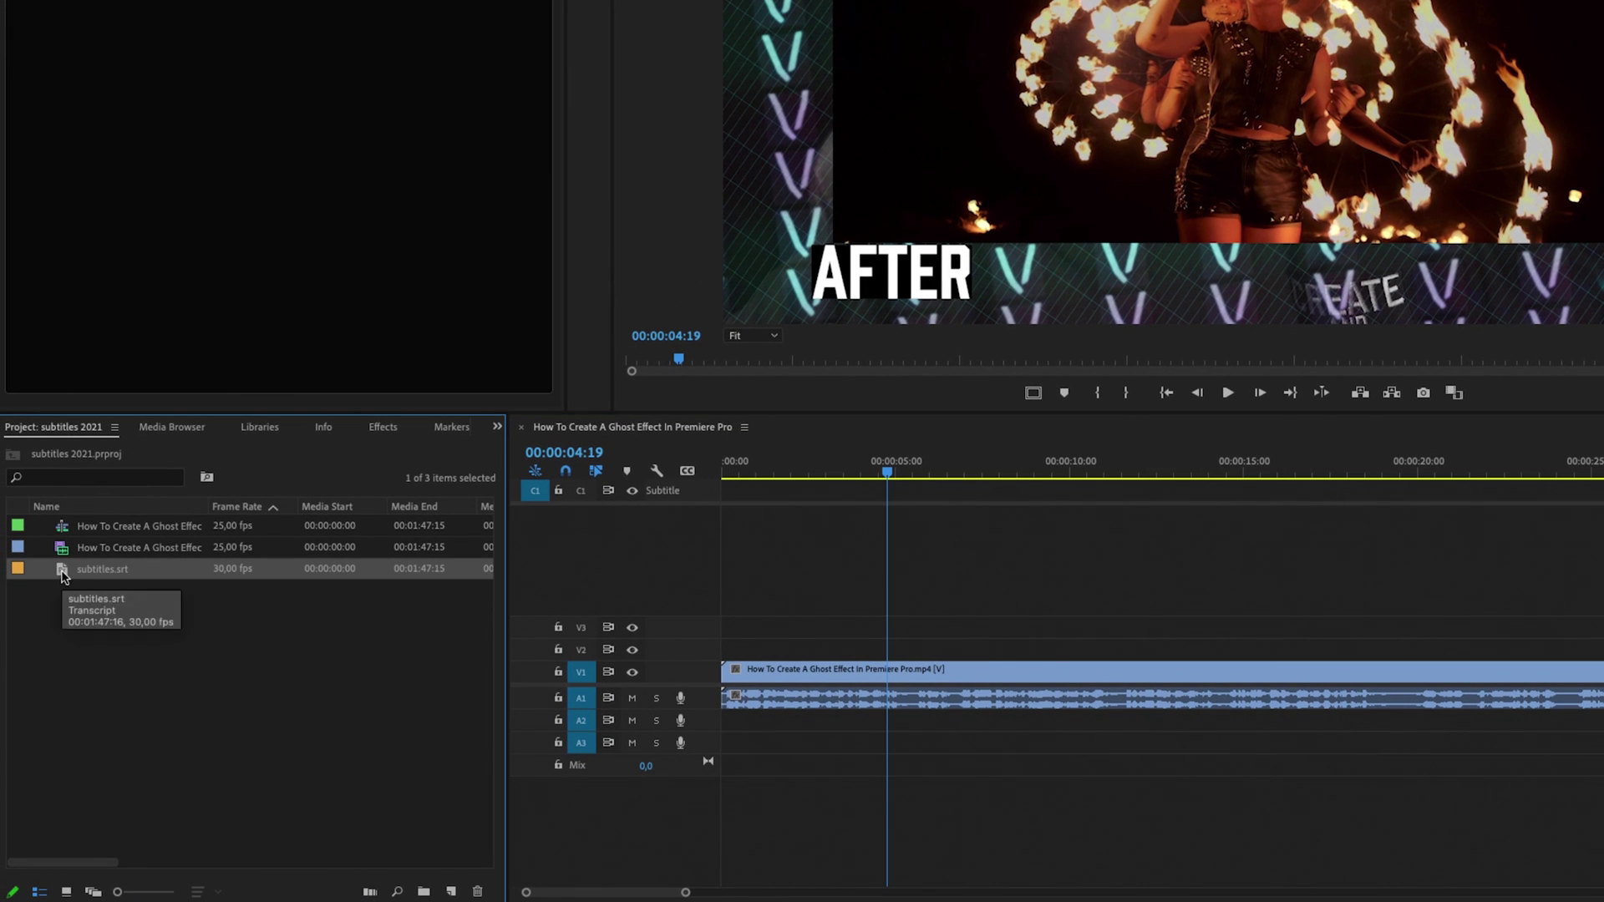
drag(62, 576, 758, 514)
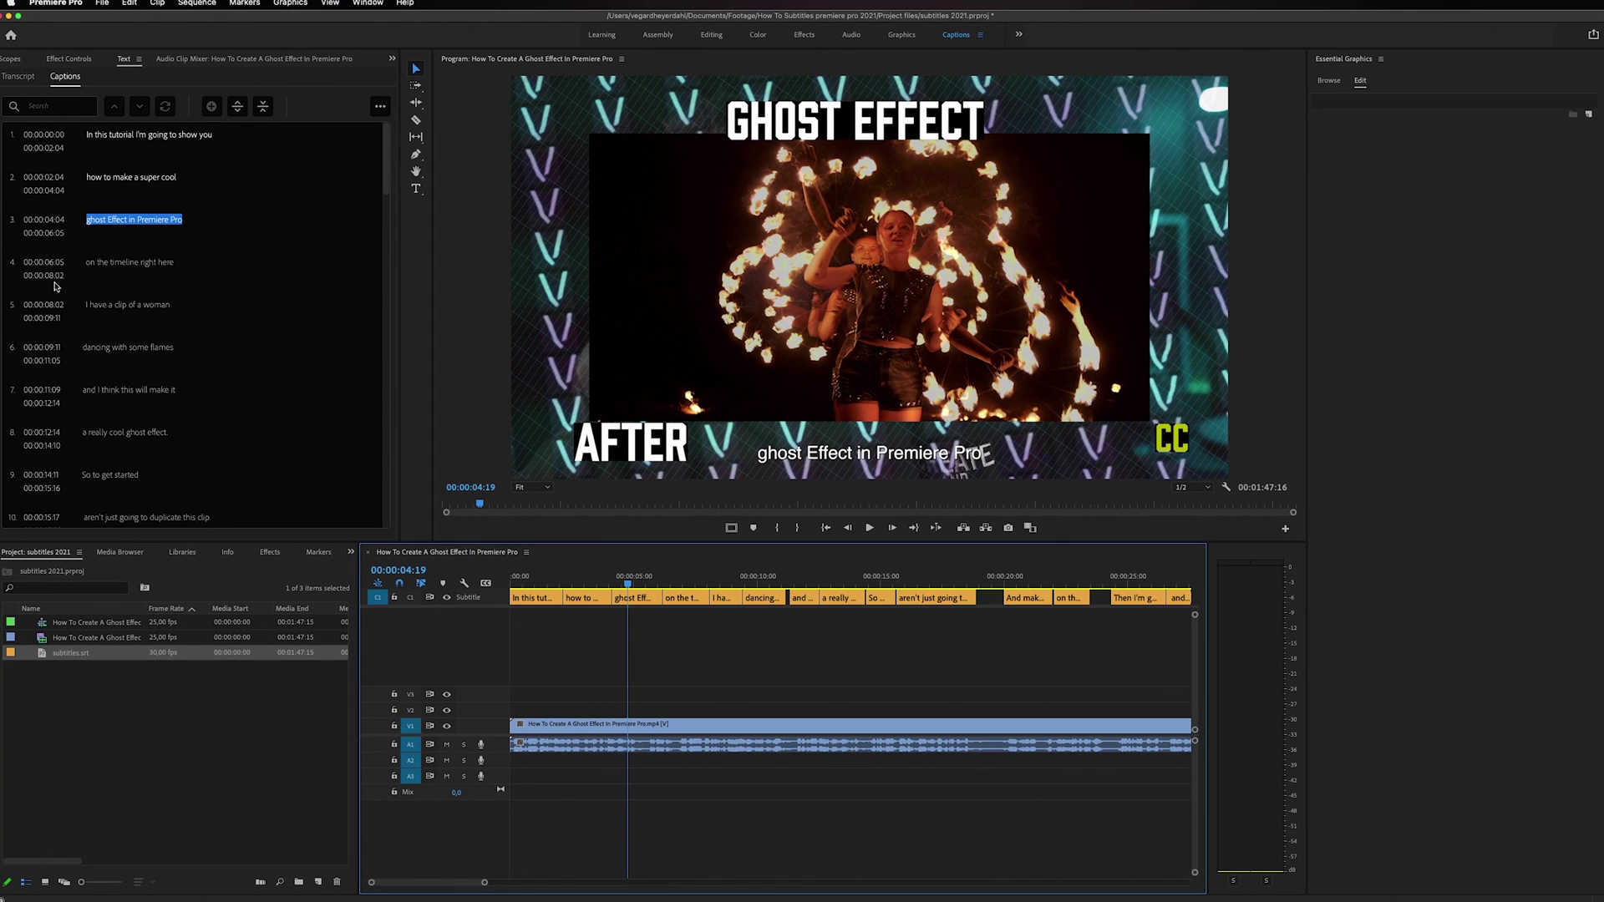
Search the imported captions for "prem" and append "2021" to the caption "ghost Effect in Premiere Pro".
click(58, 322)
key(backslash)
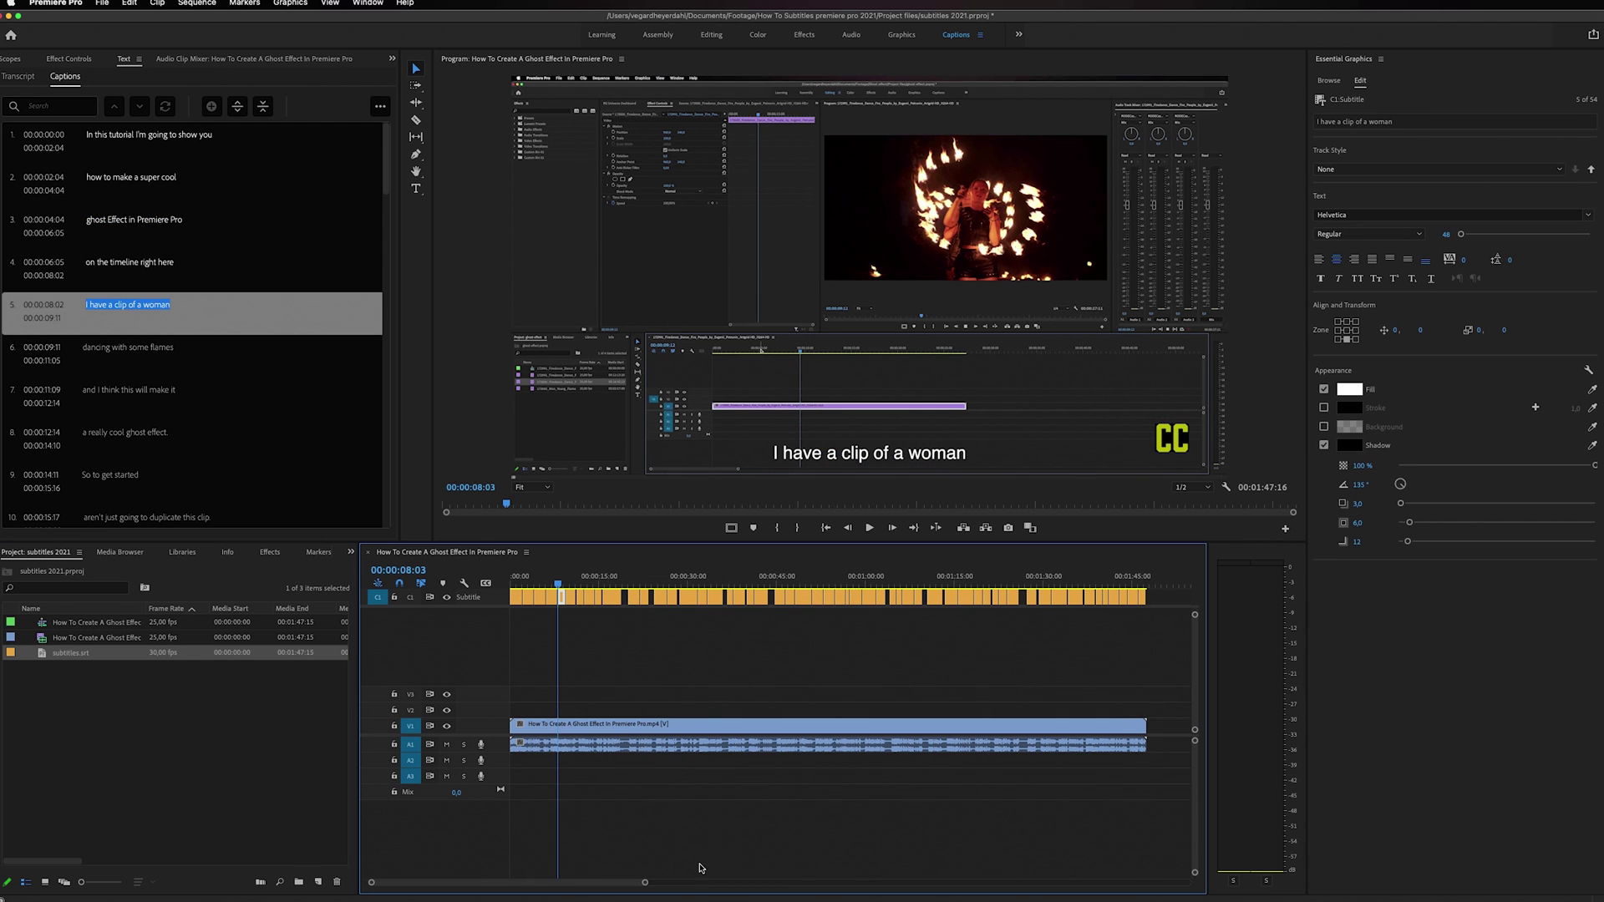
click(614, 584)
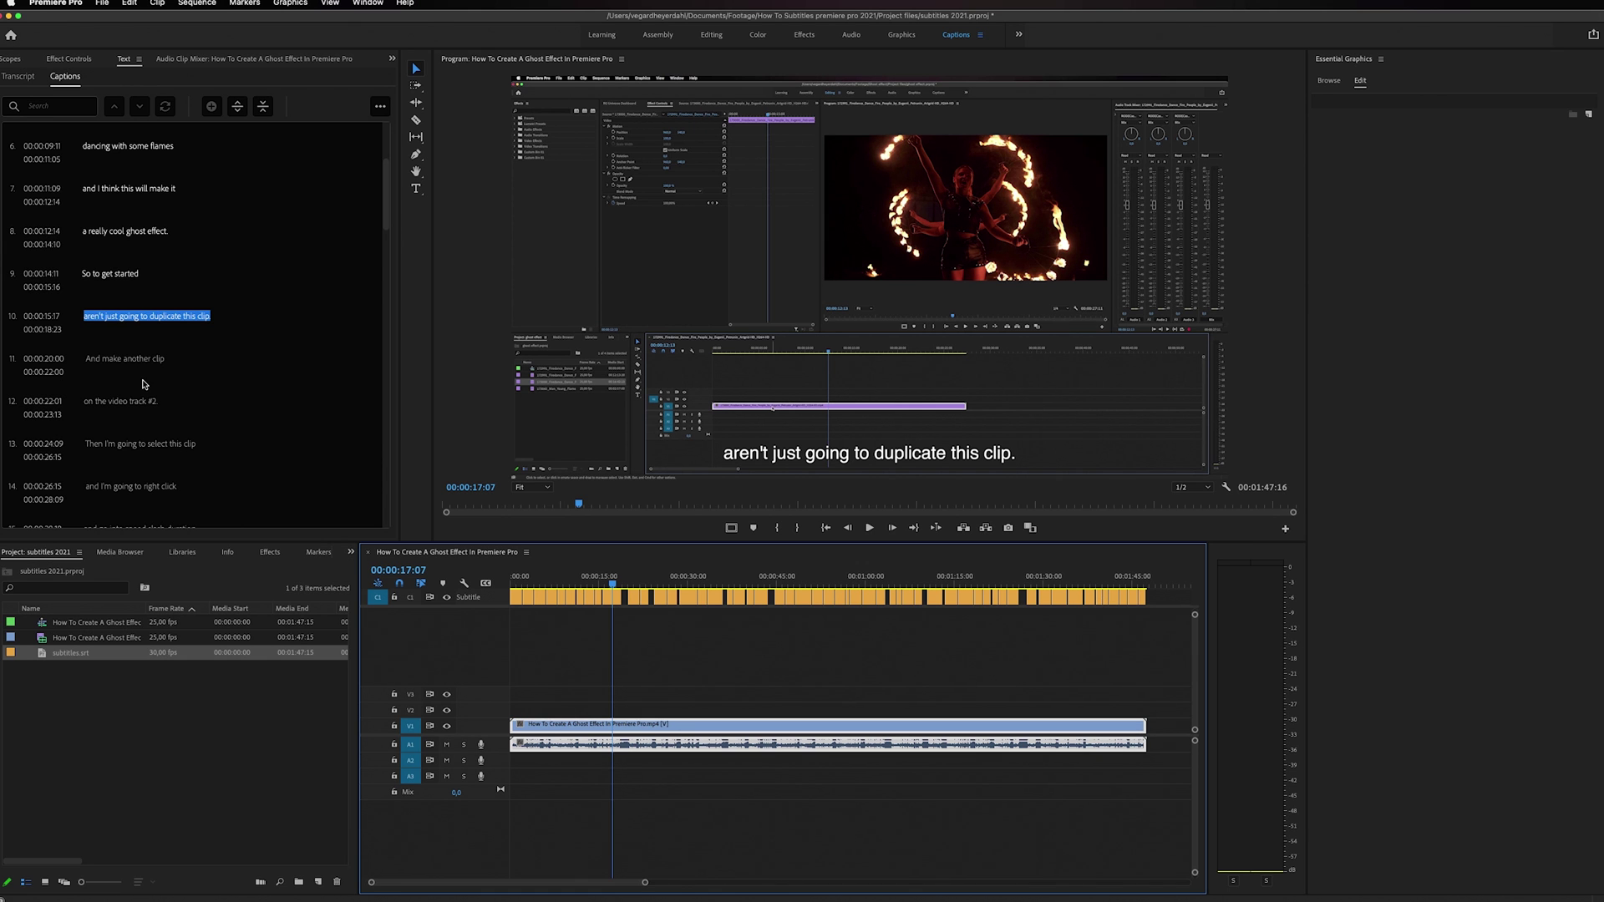
click(74, 106)
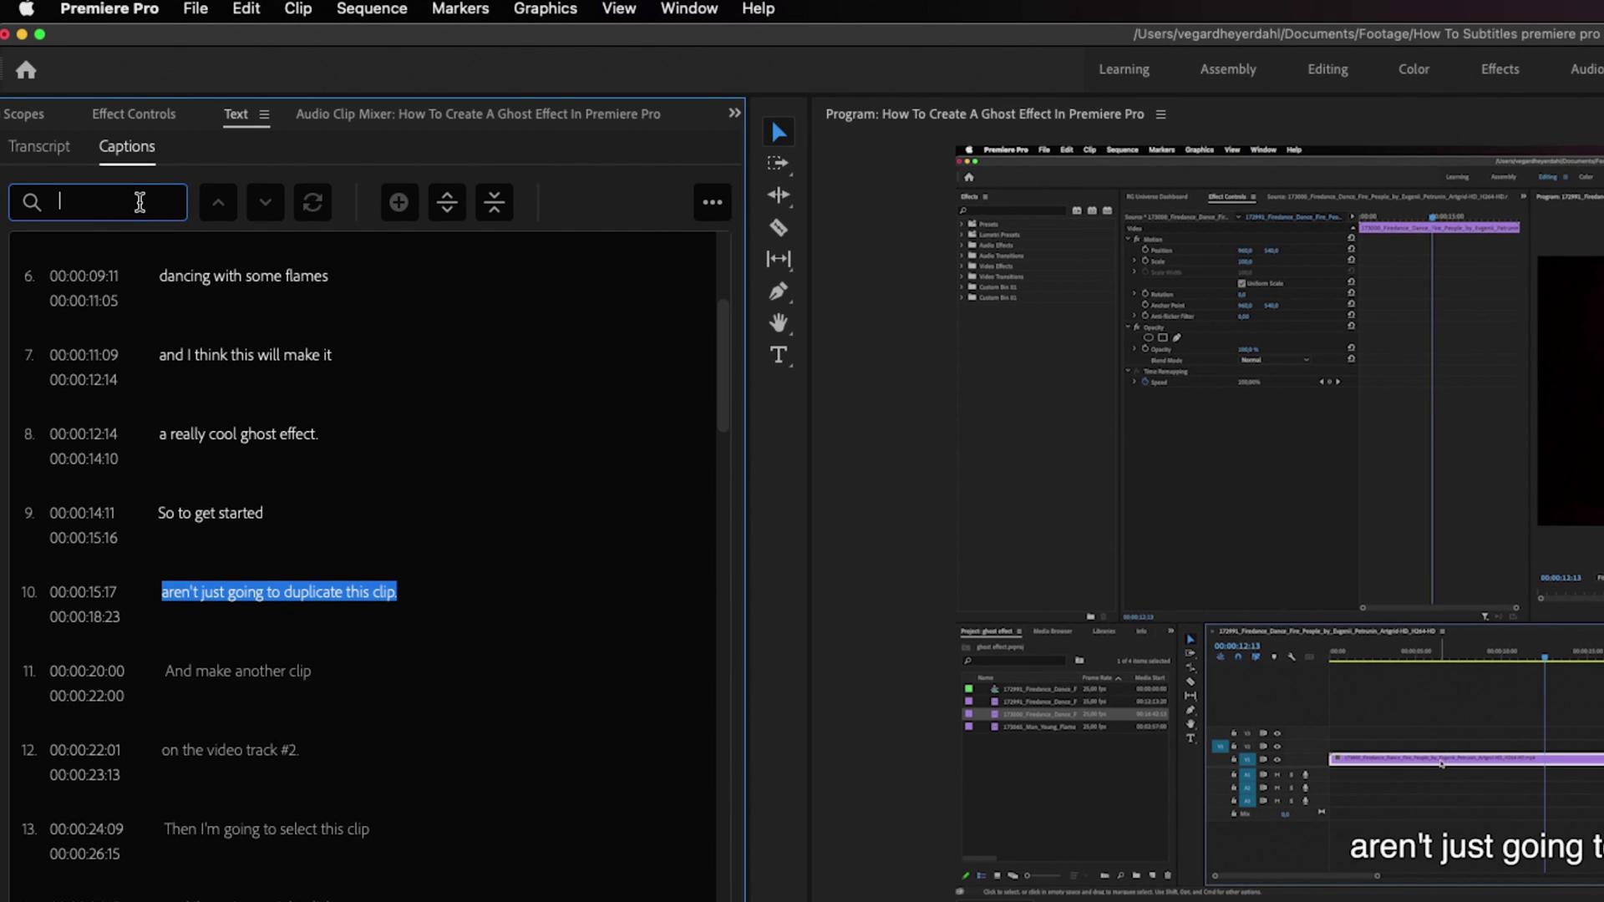
text(prem)
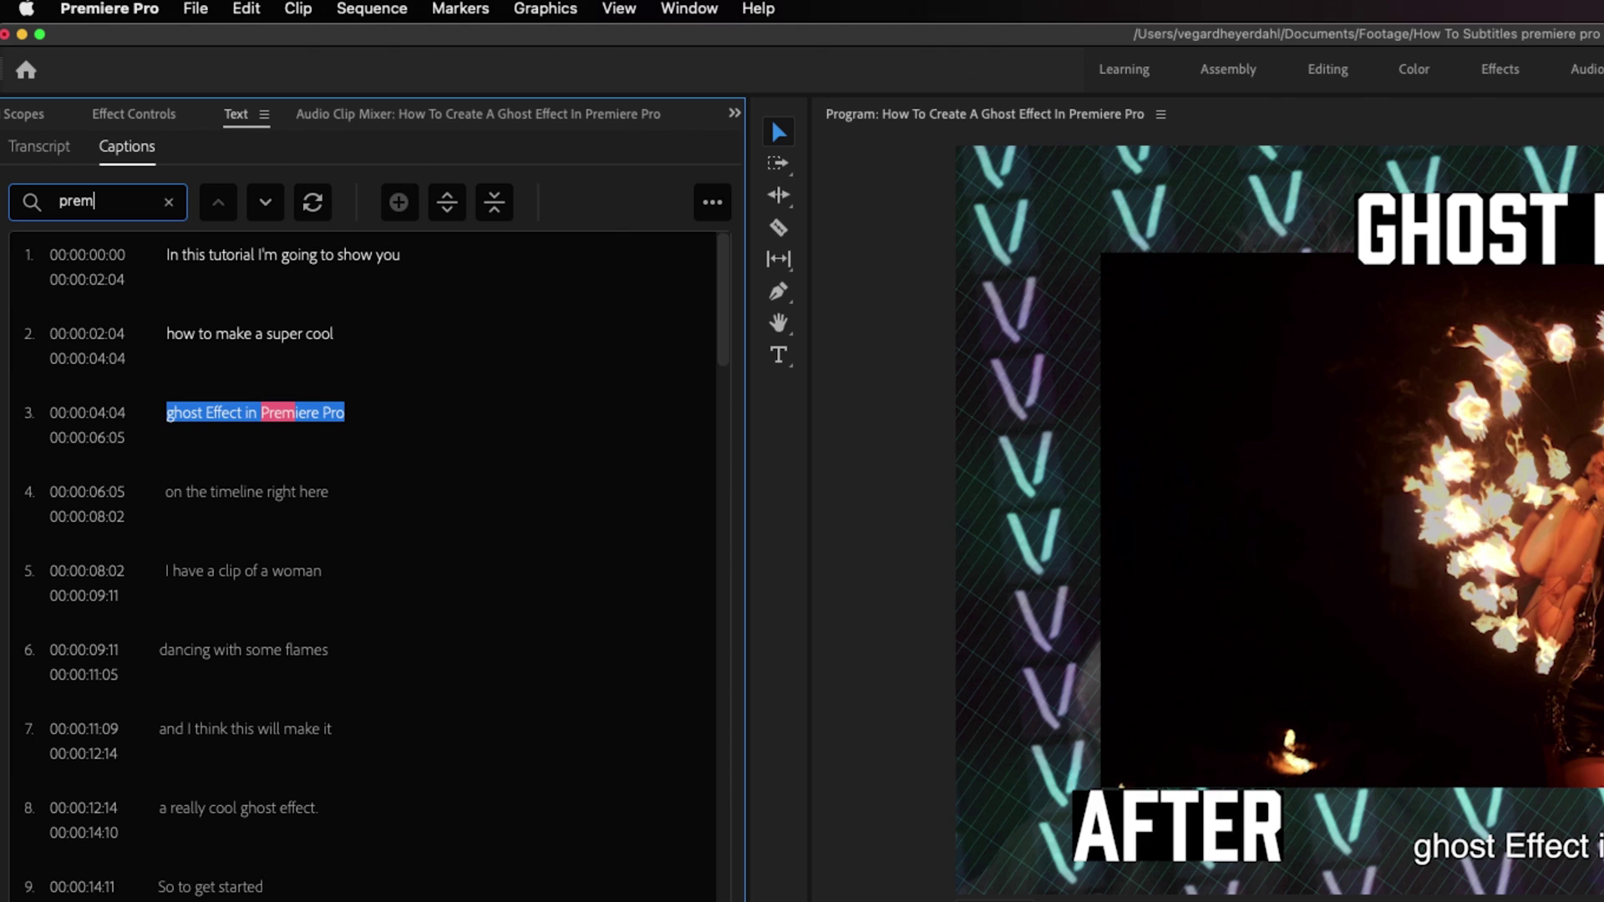
click(325, 412)
click(476, 414)
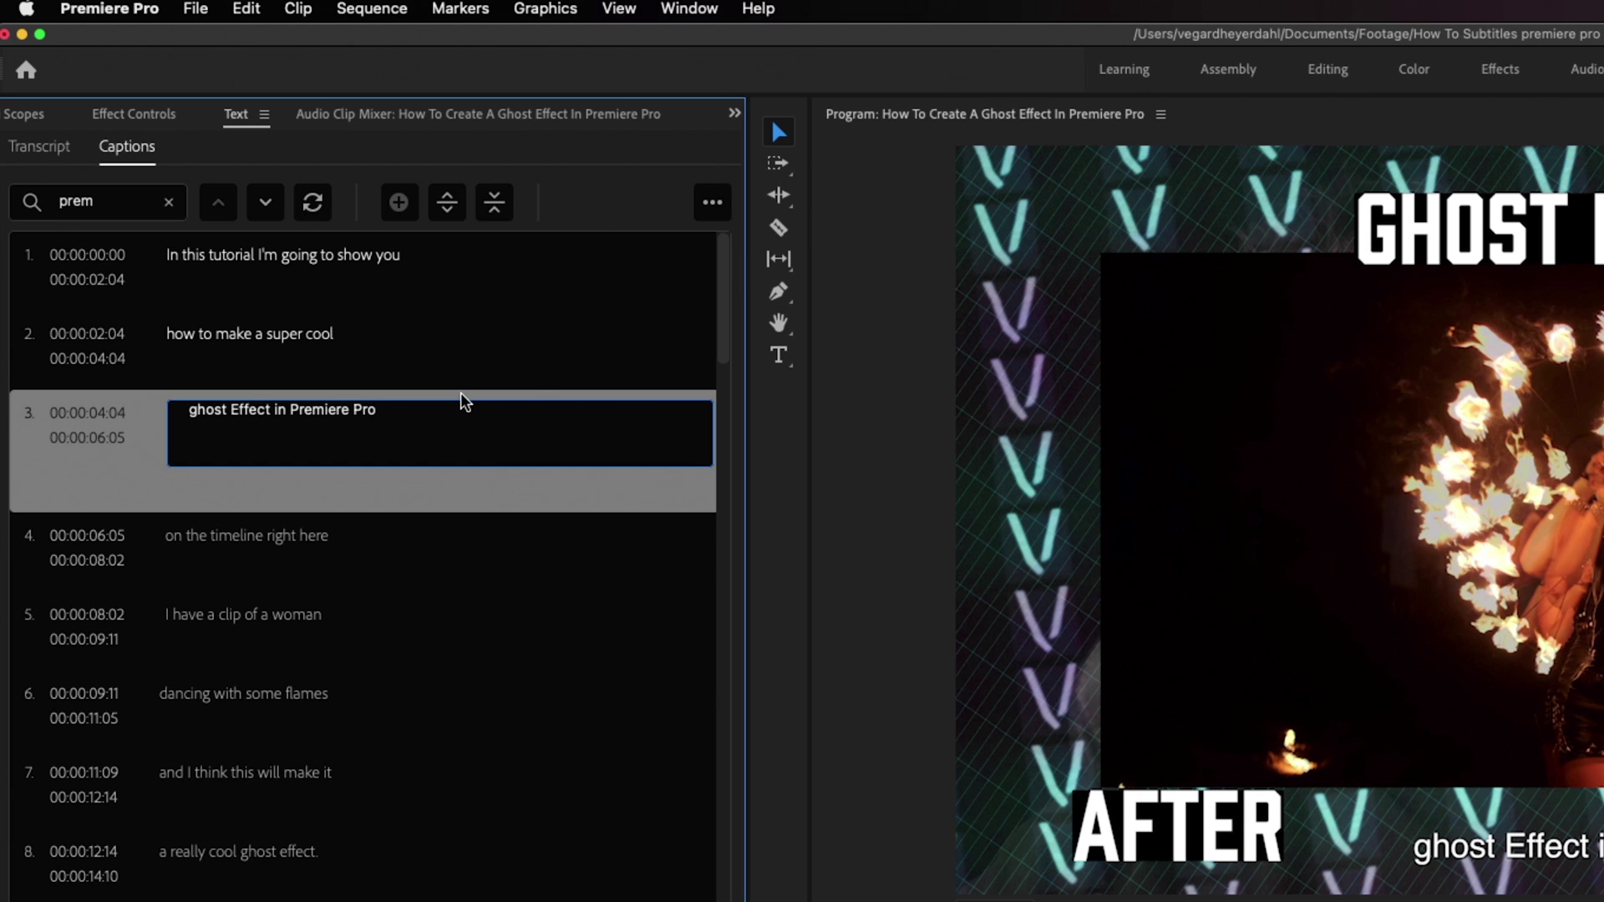
text(2021)
key(Return)
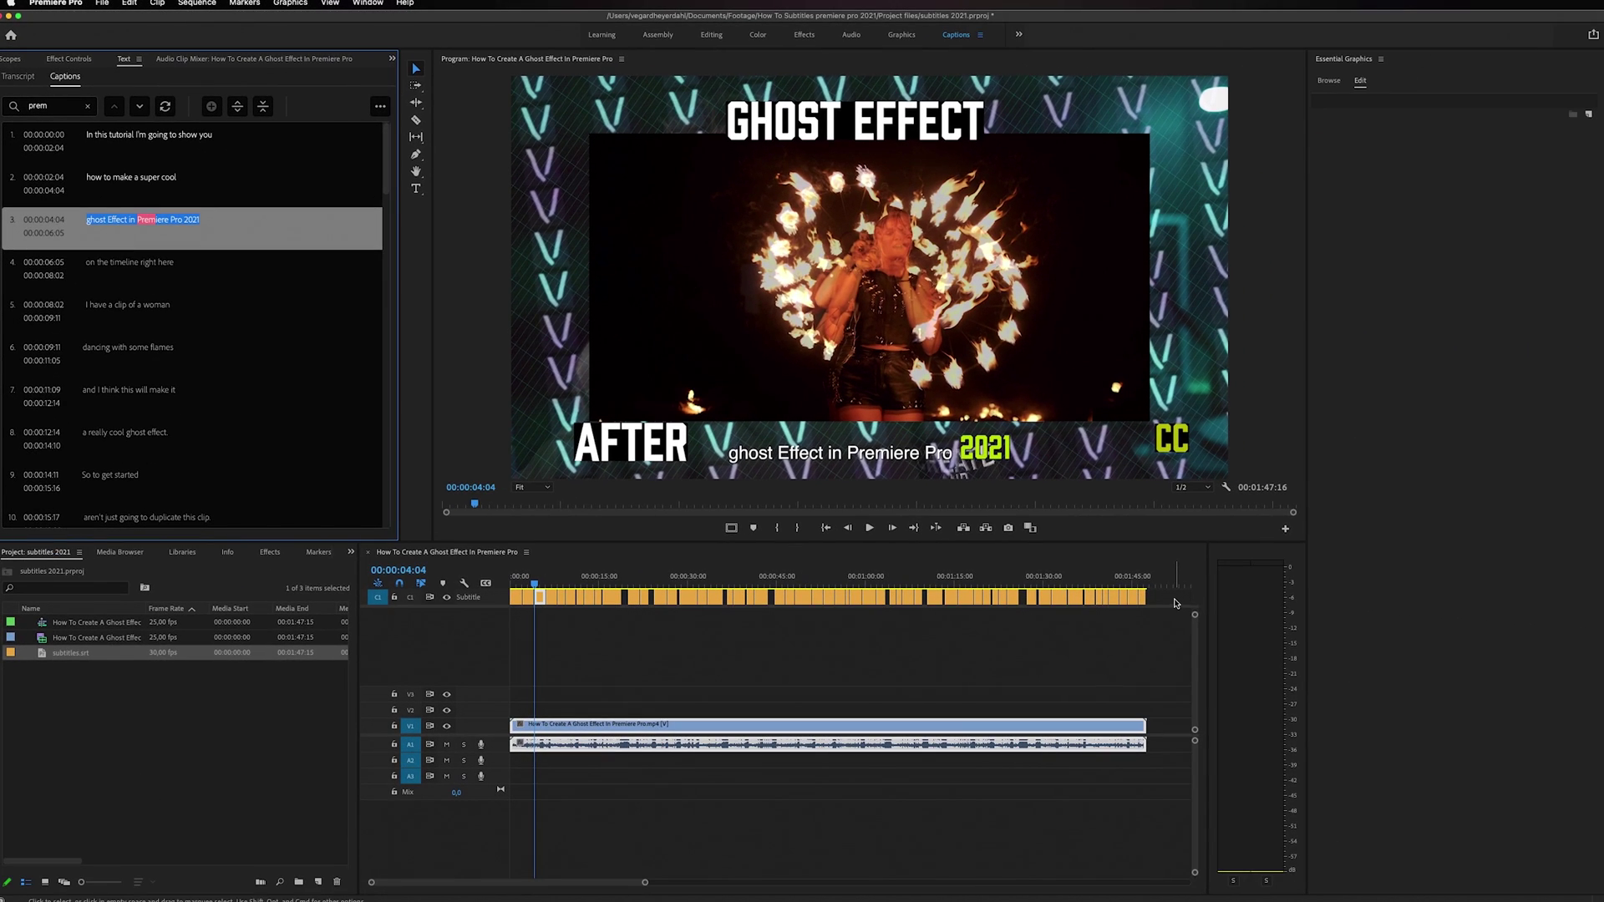
Merge the captions "I have a clip of a woman" and "dancing with some flames" into a single caption.
drag(1174, 603, 533, 627)
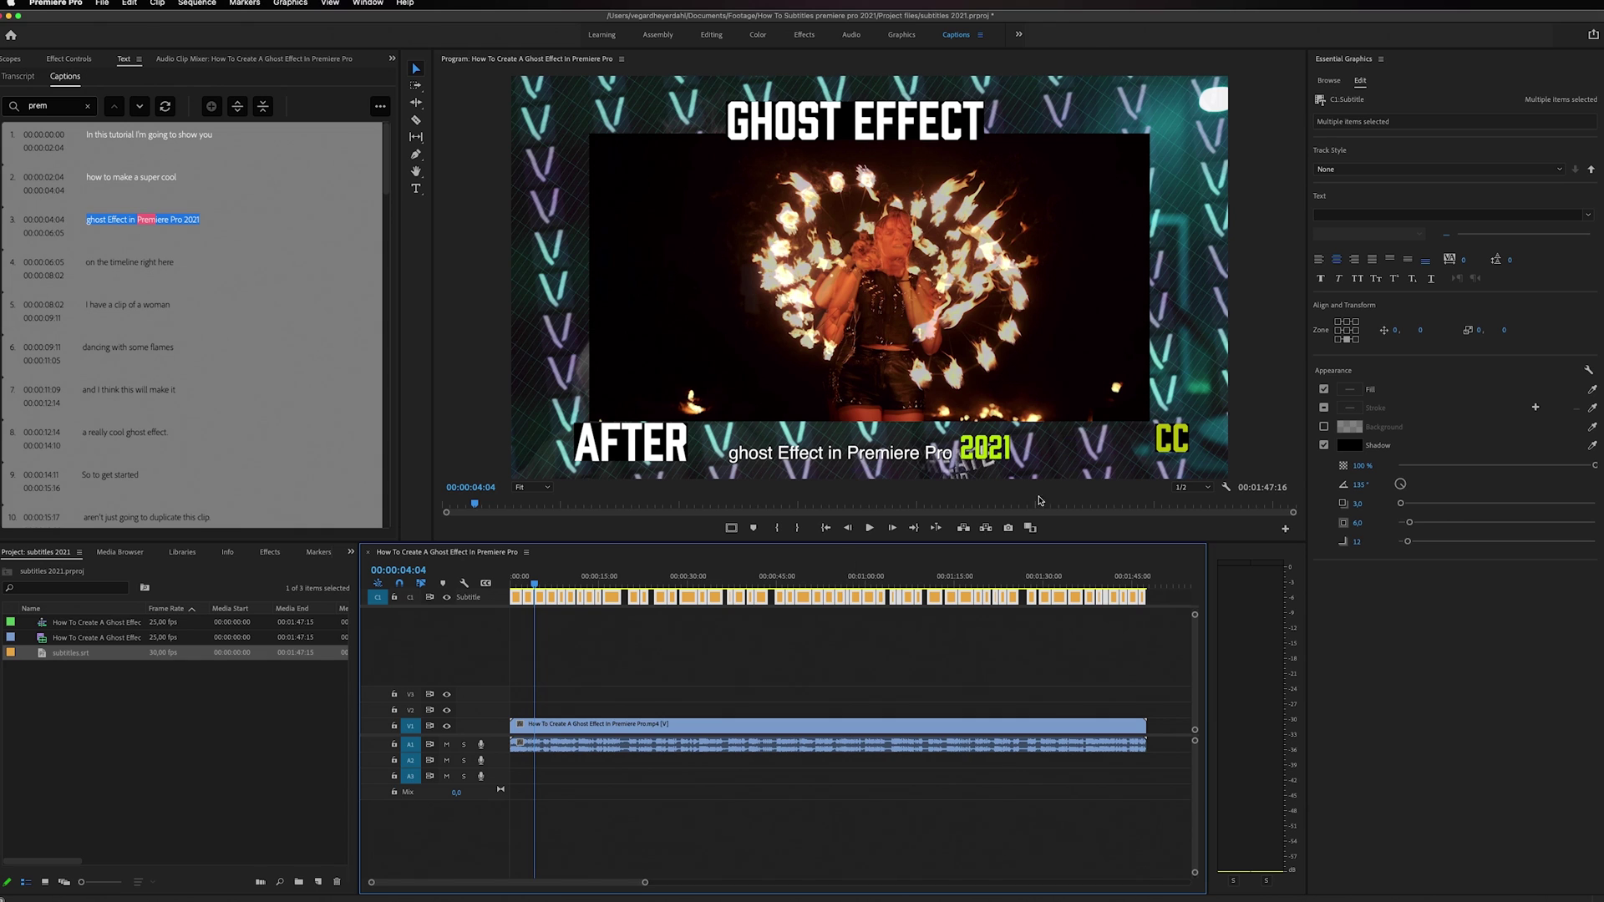
click(833, 673)
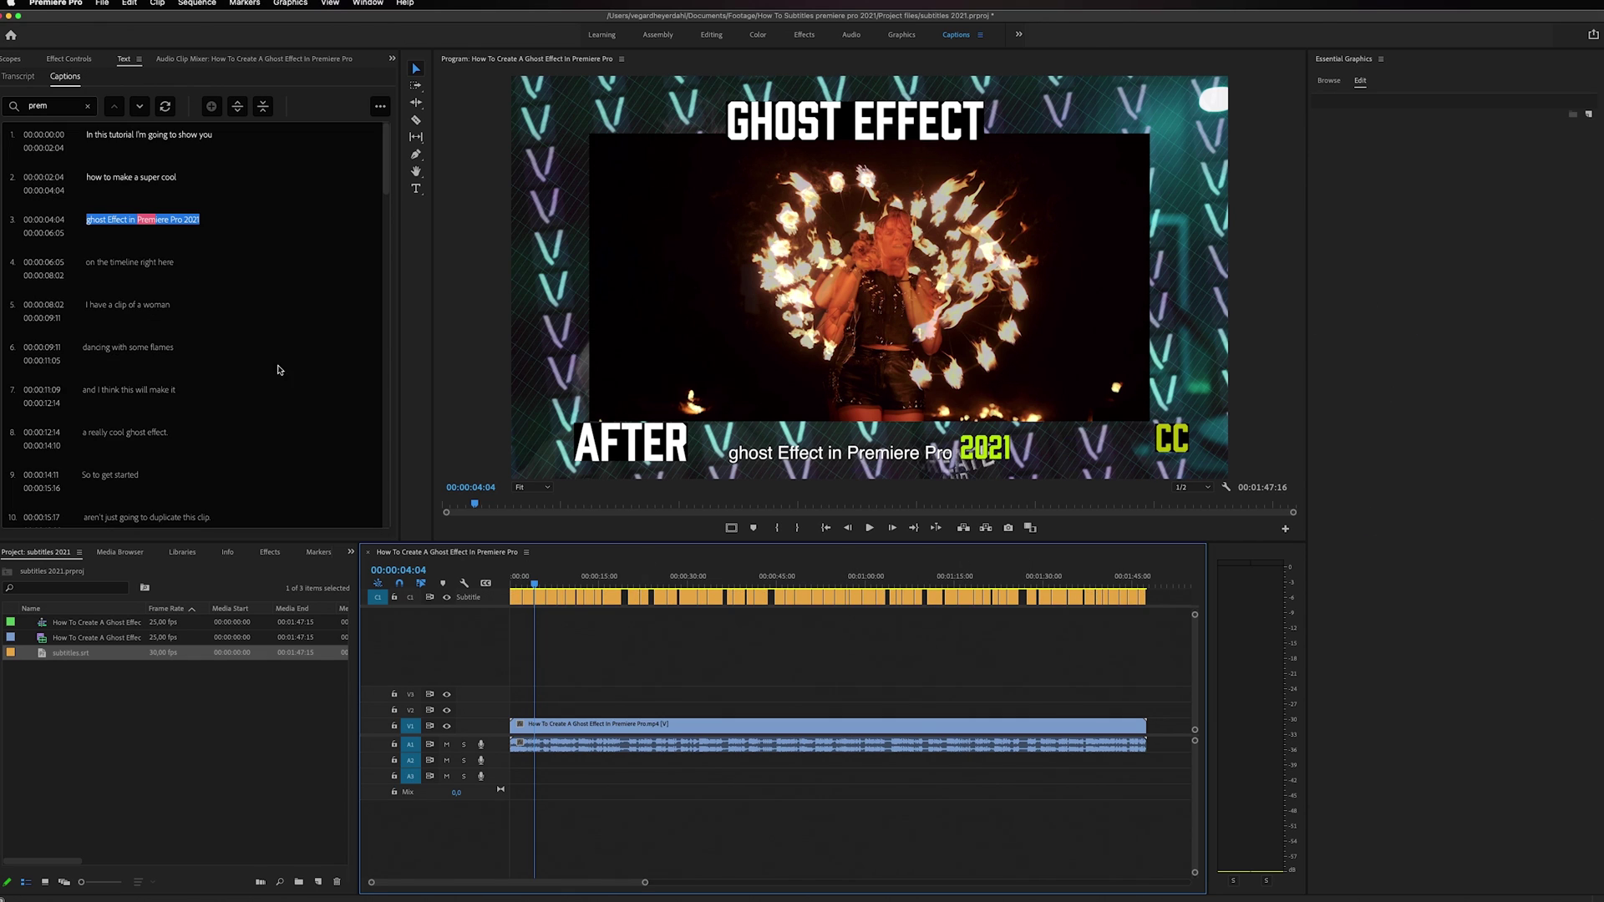
click(143, 312)
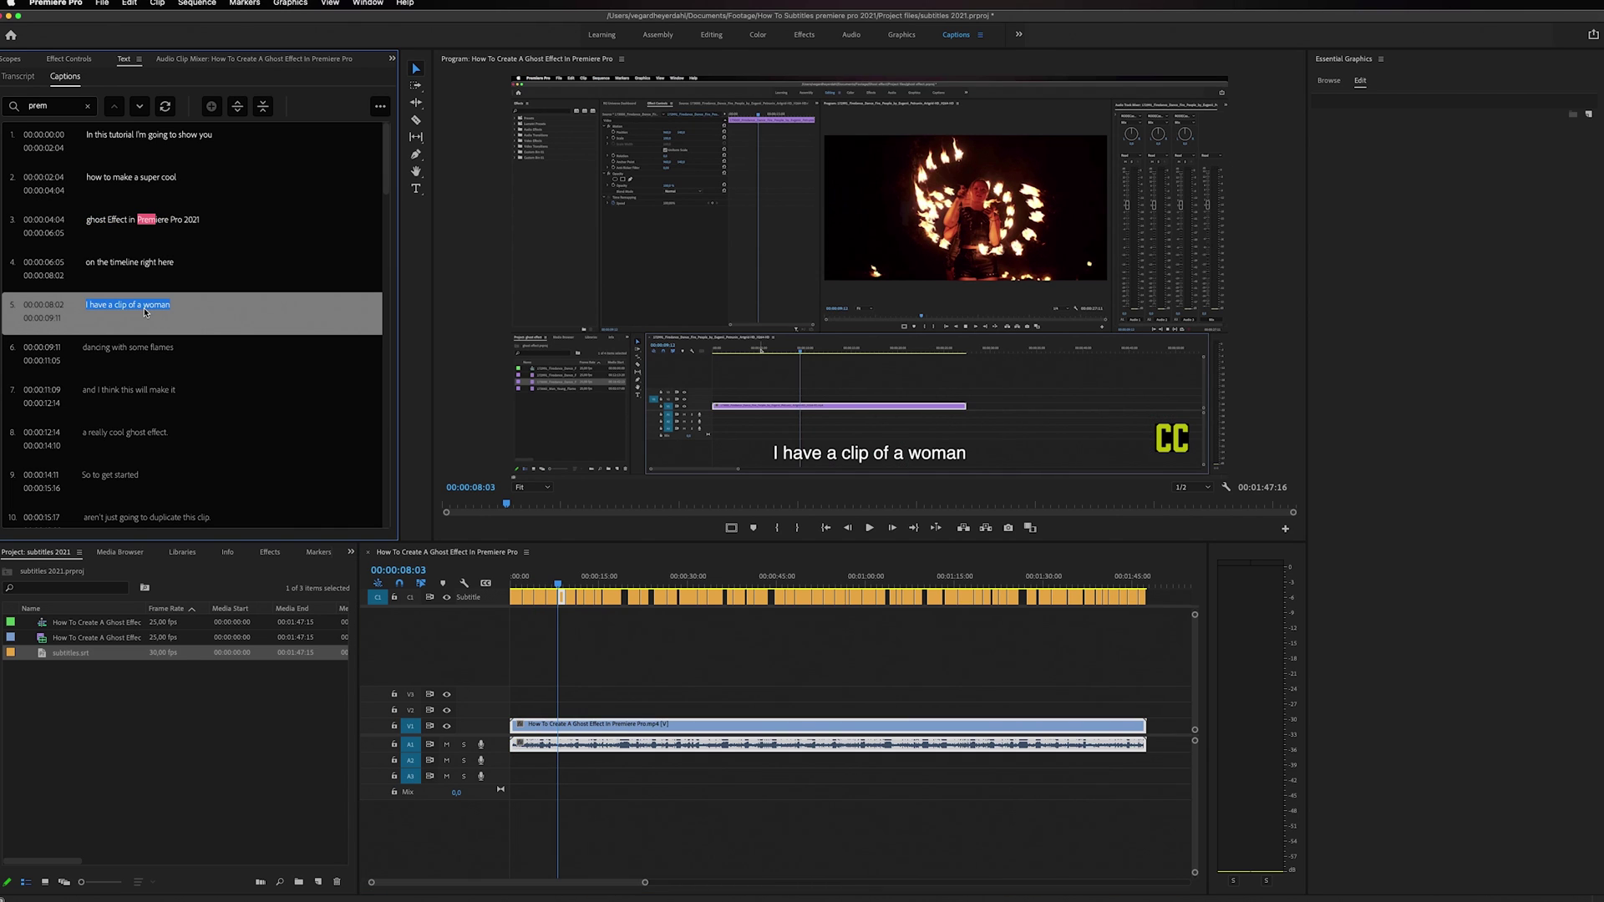
click(152, 355)
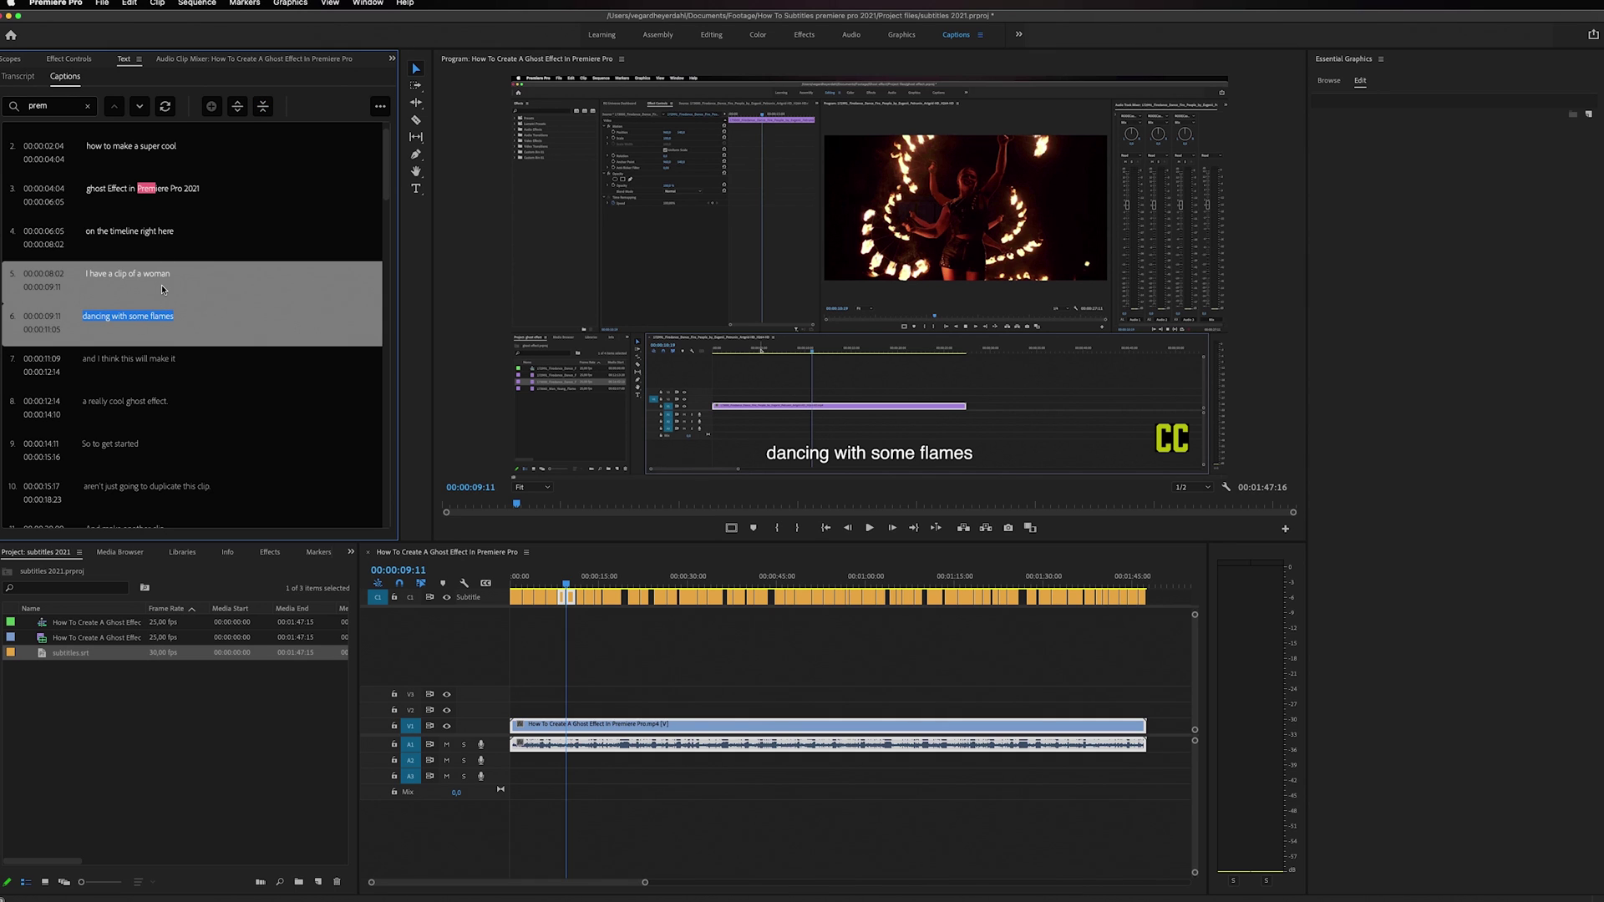
click(263, 108)
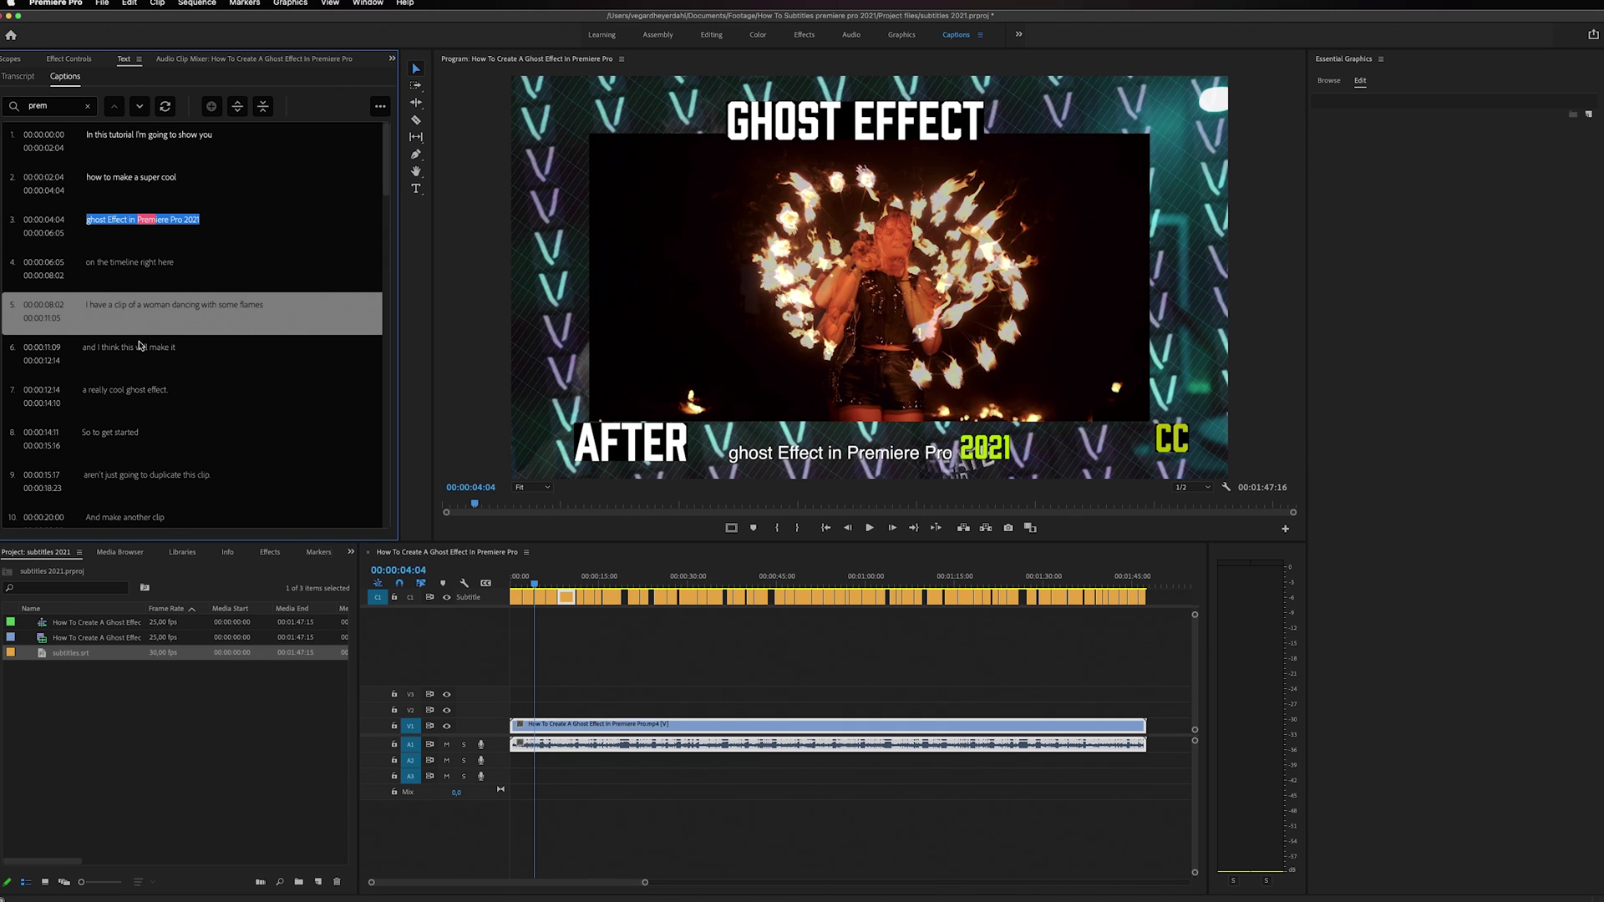
Select all captions on the subtitle track and delete them.
click(497, 589)
key(super+a)
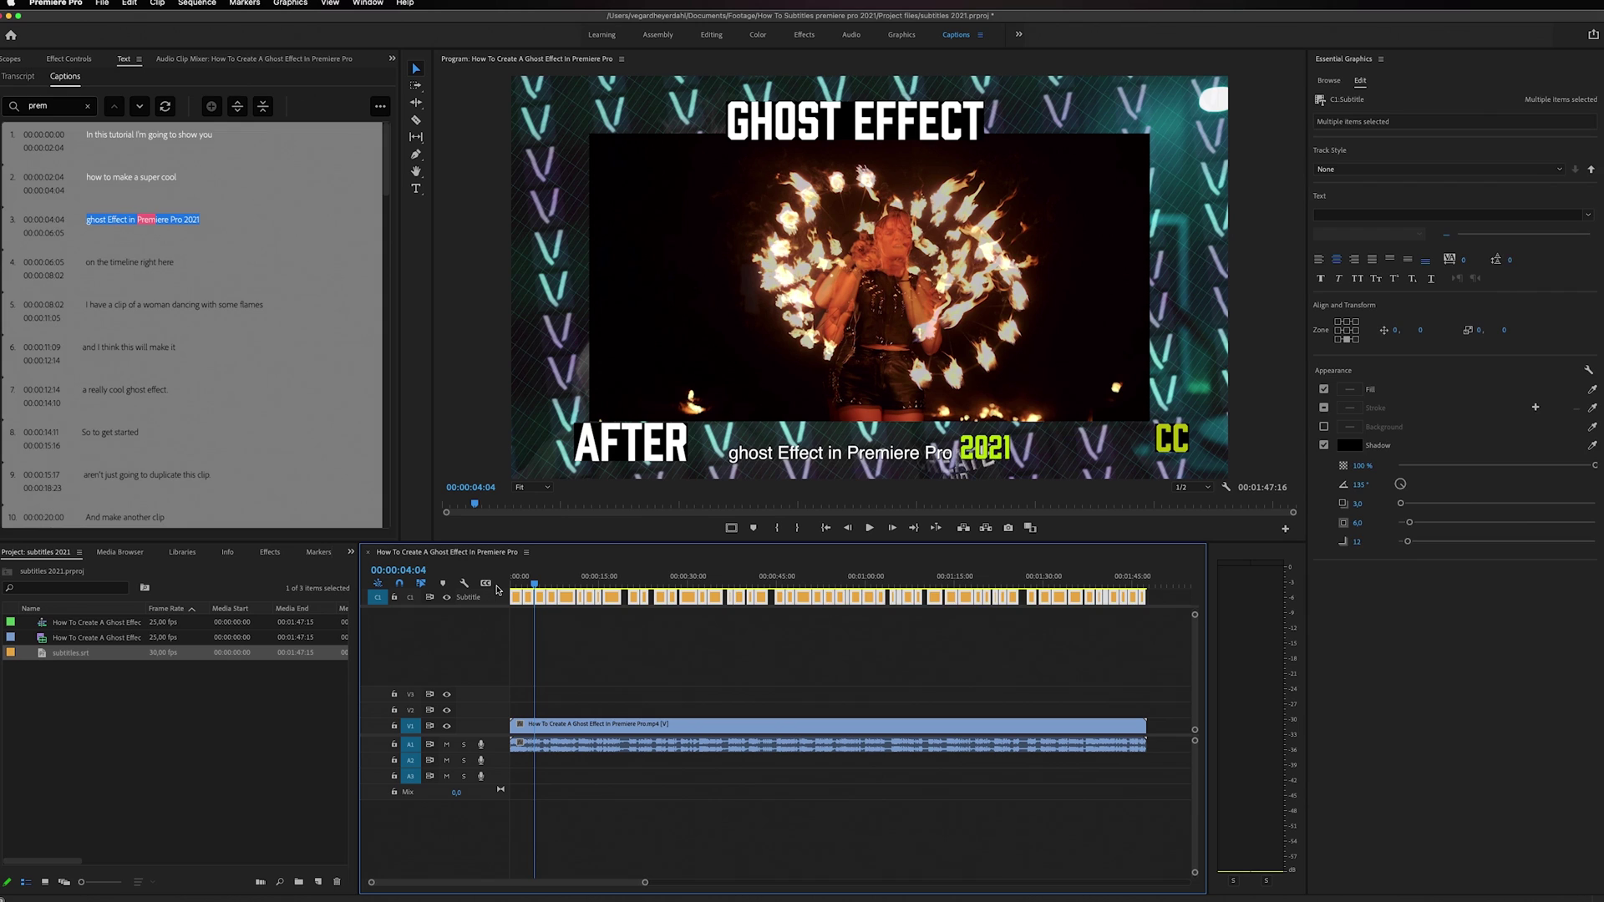
key(Delete)
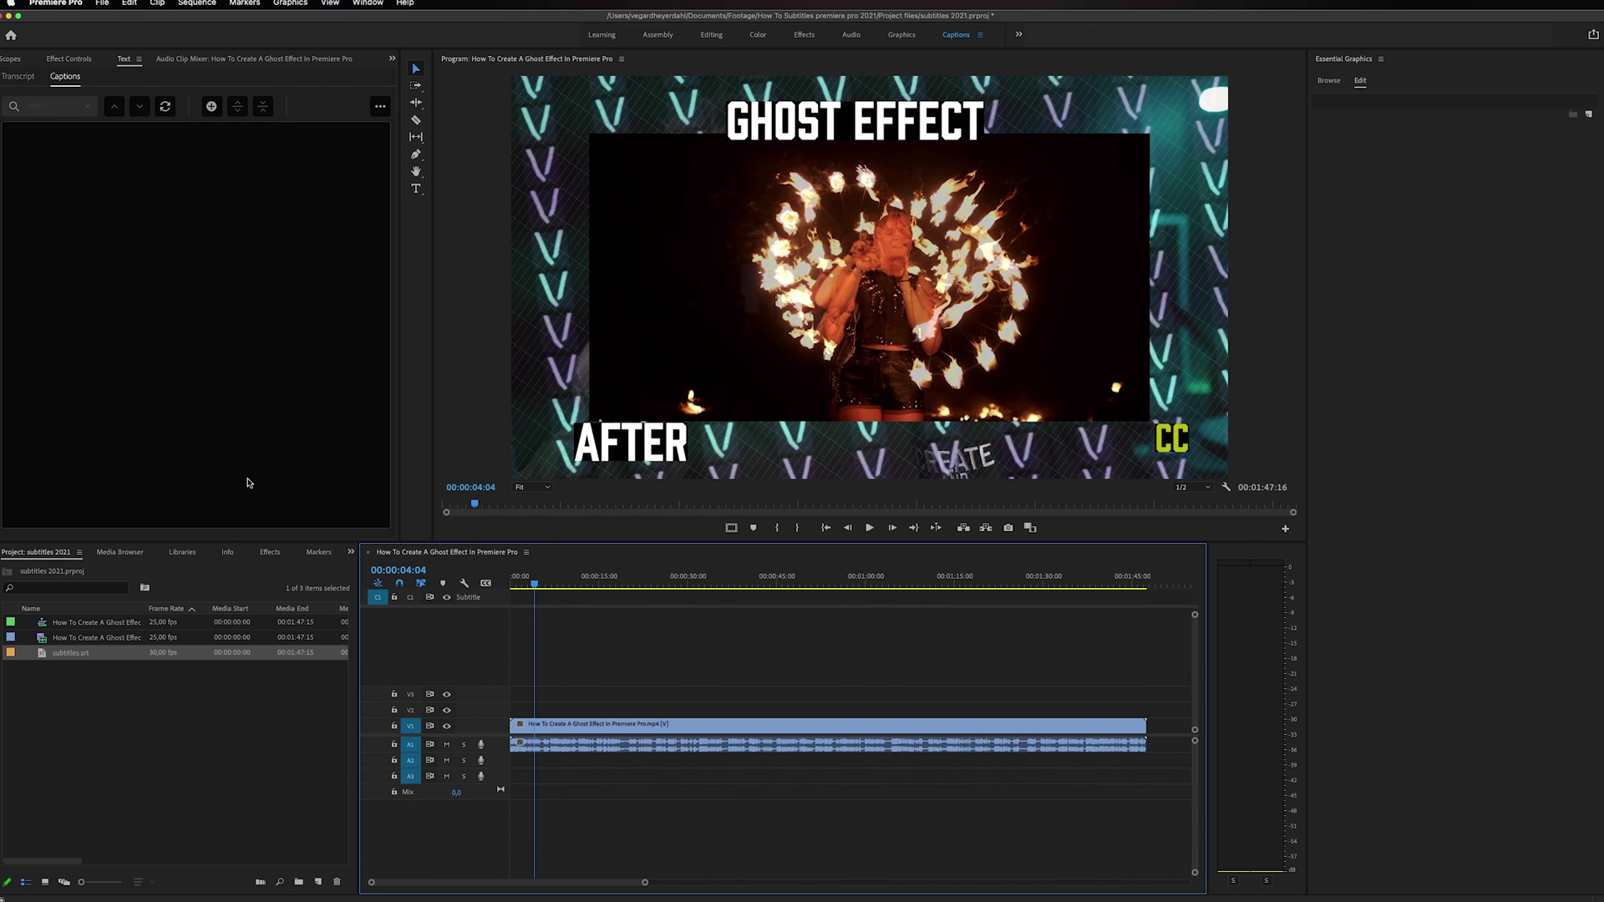
Examine the audio track, language and in-to-out range options in the sequence's automatic transcription settings, leaving without transcribing.
click(28, 83)
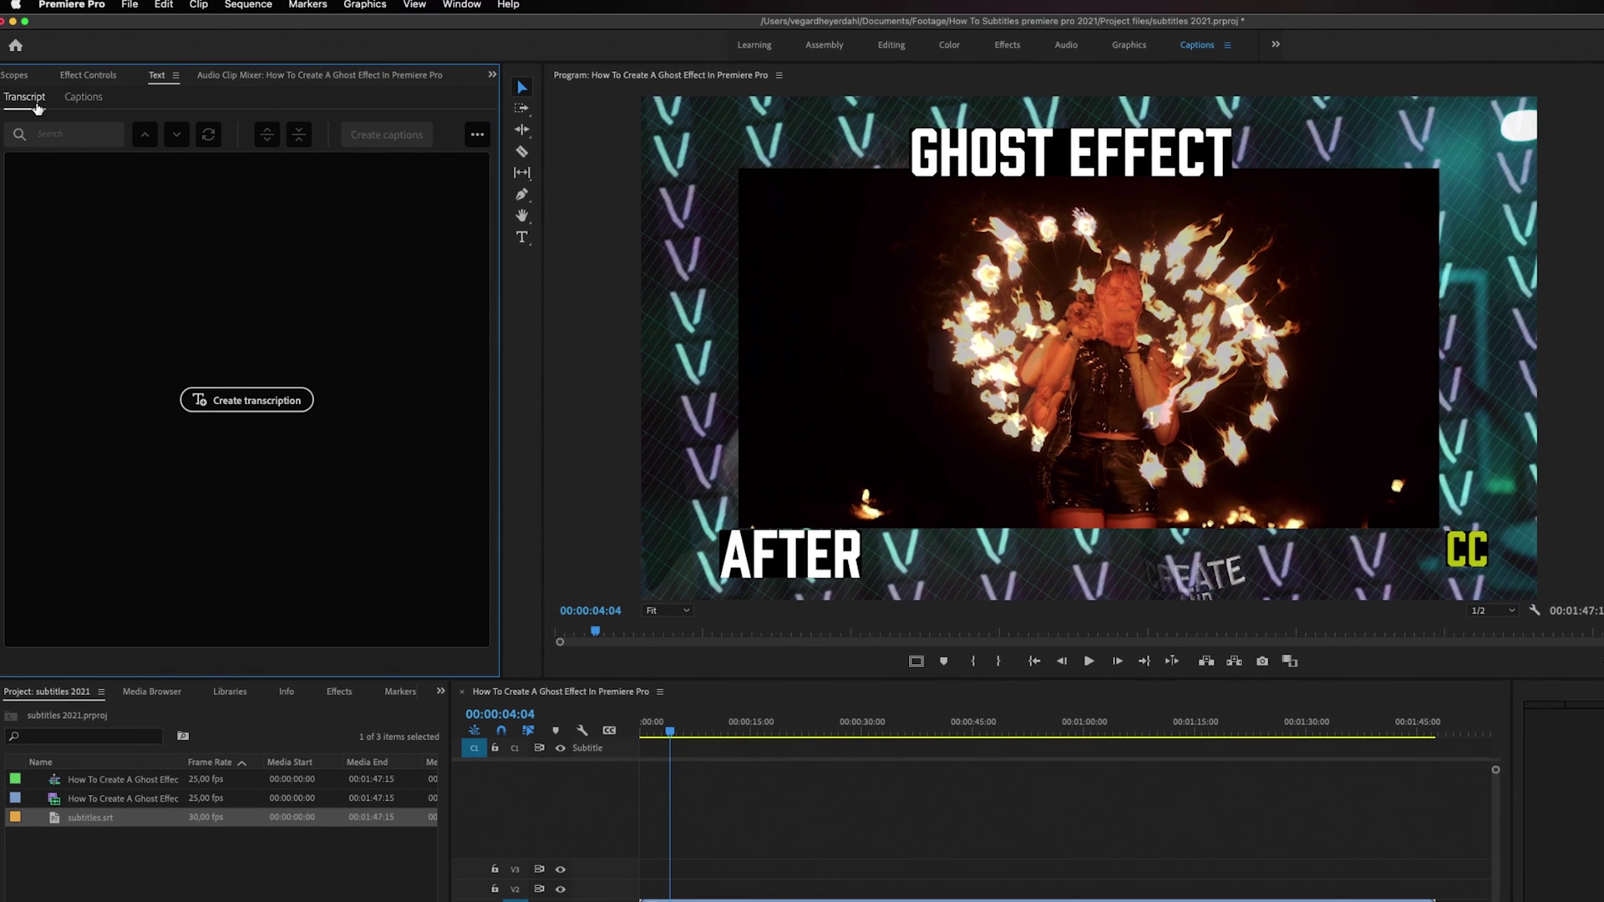
click(291, 407)
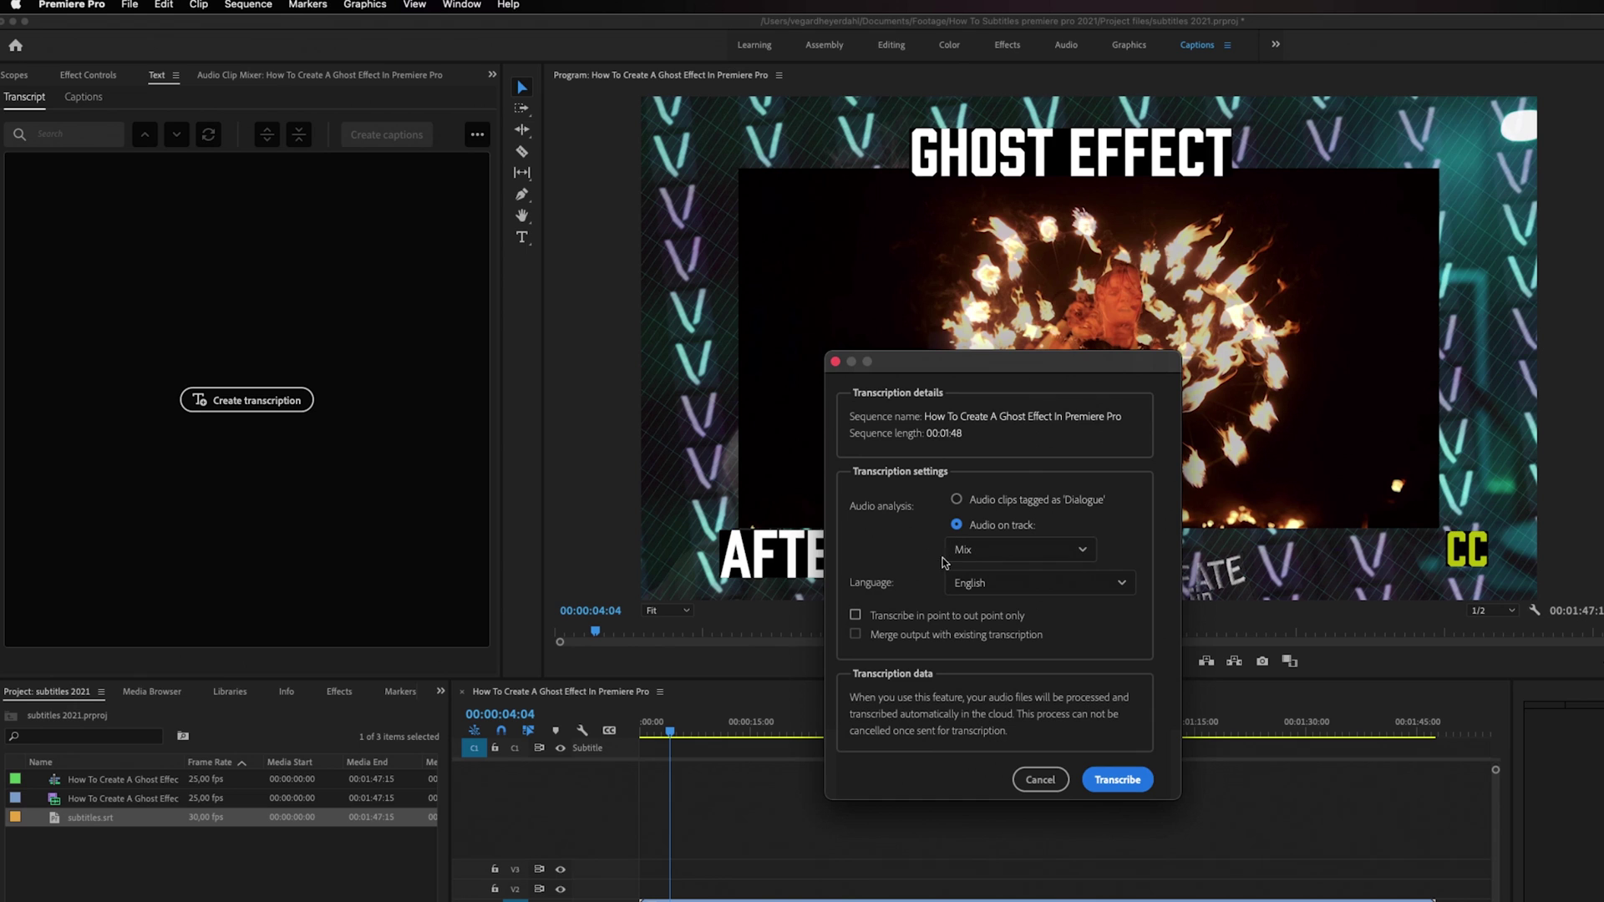
click(1065, 549)
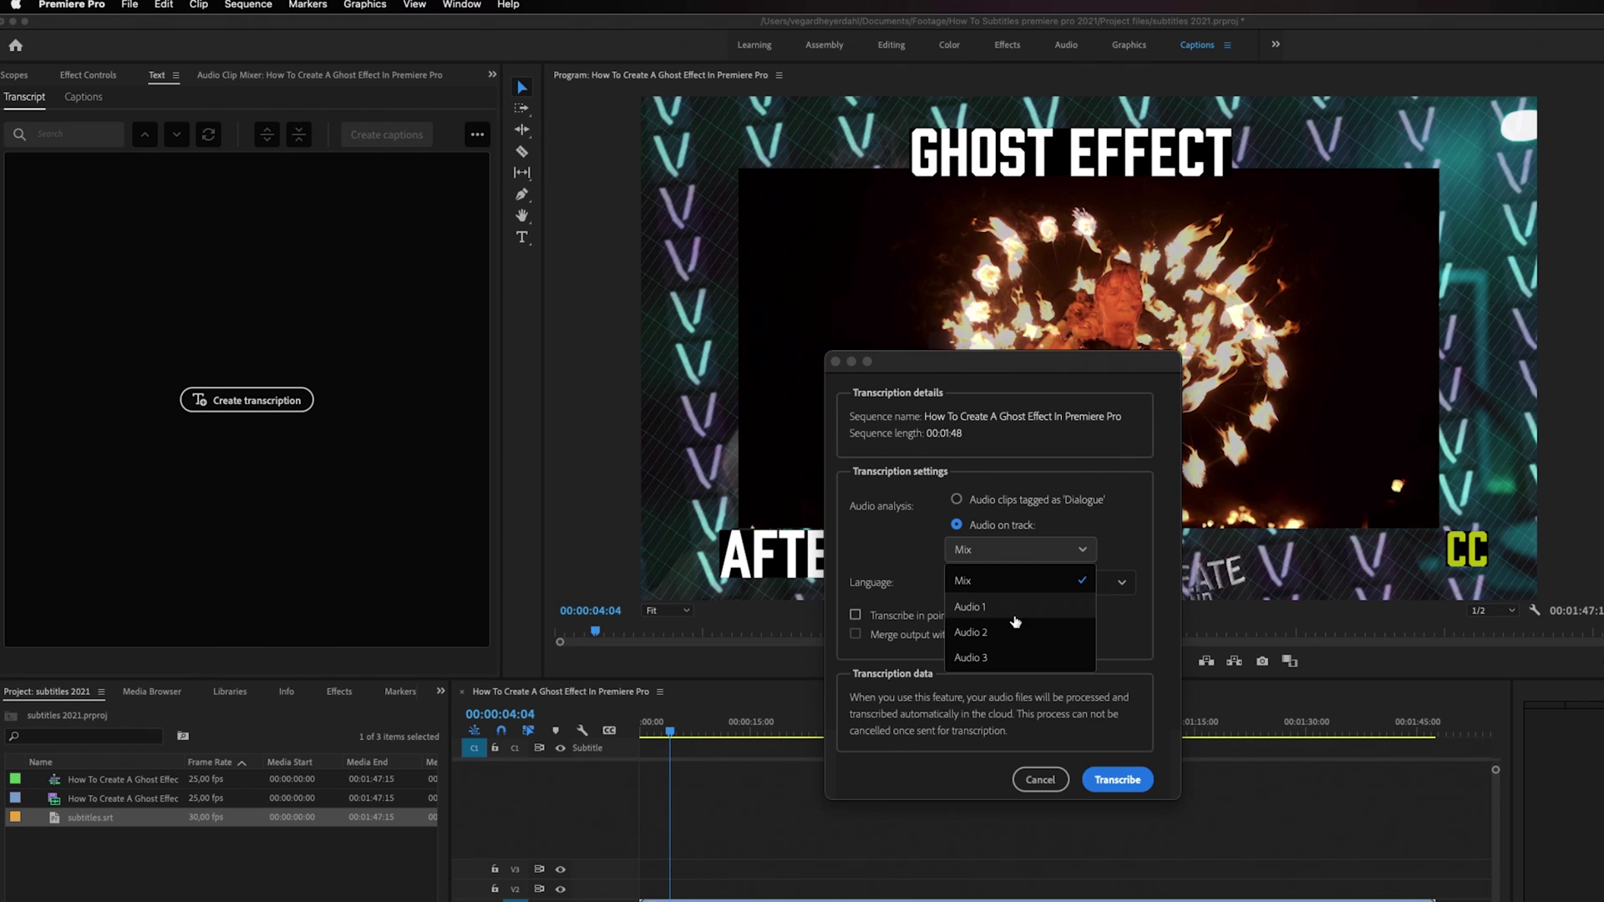
click(921, 549)
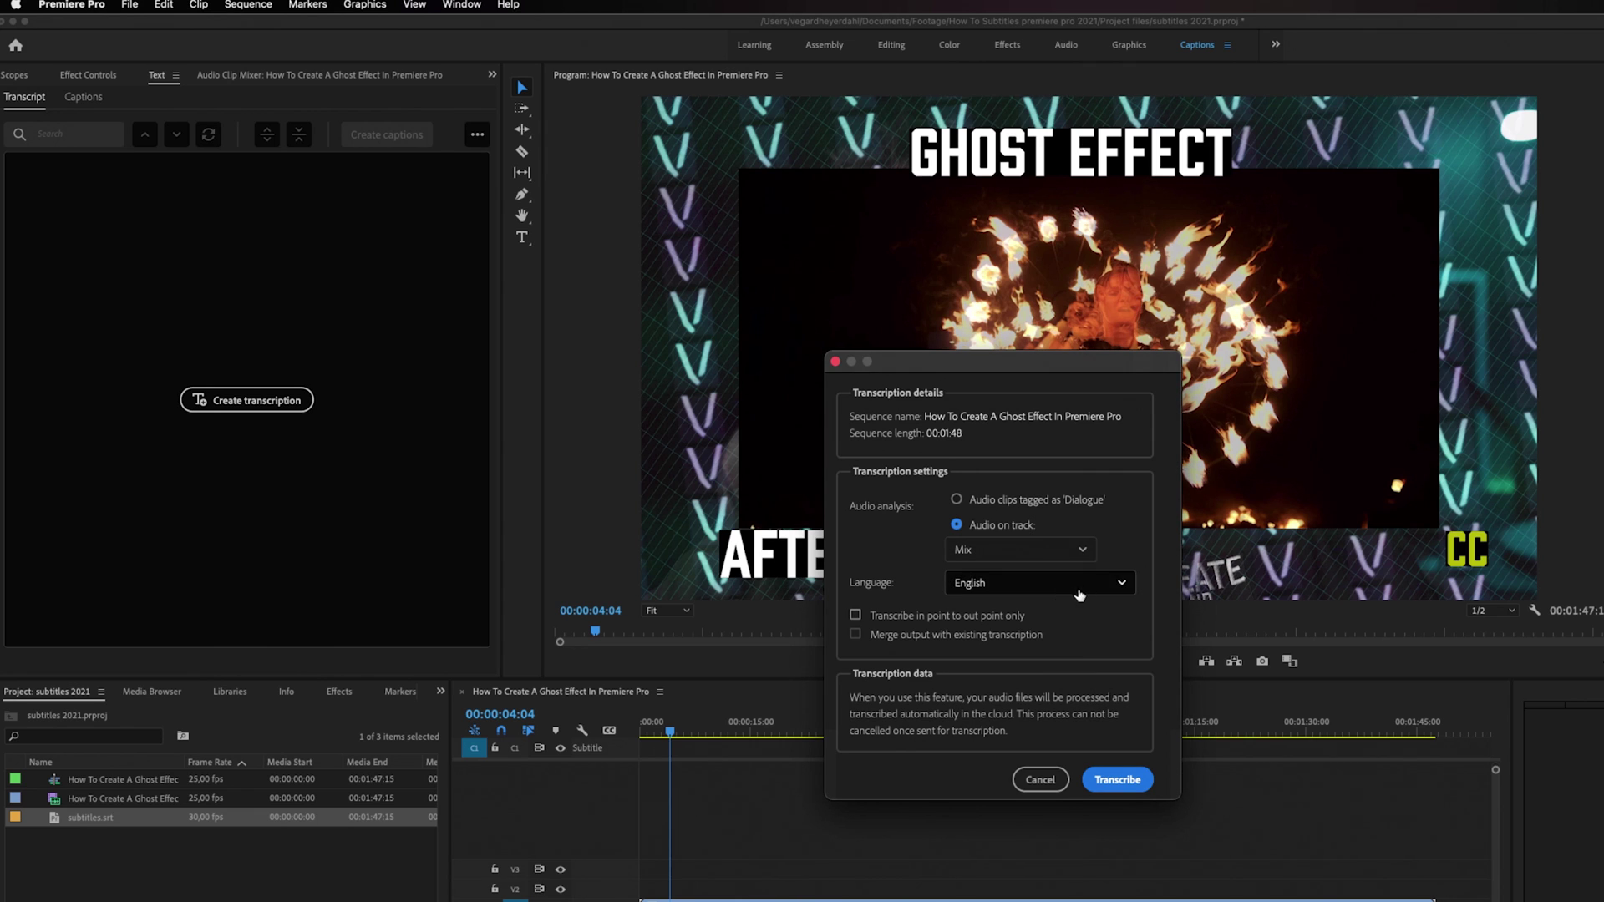
click(1117, 588)
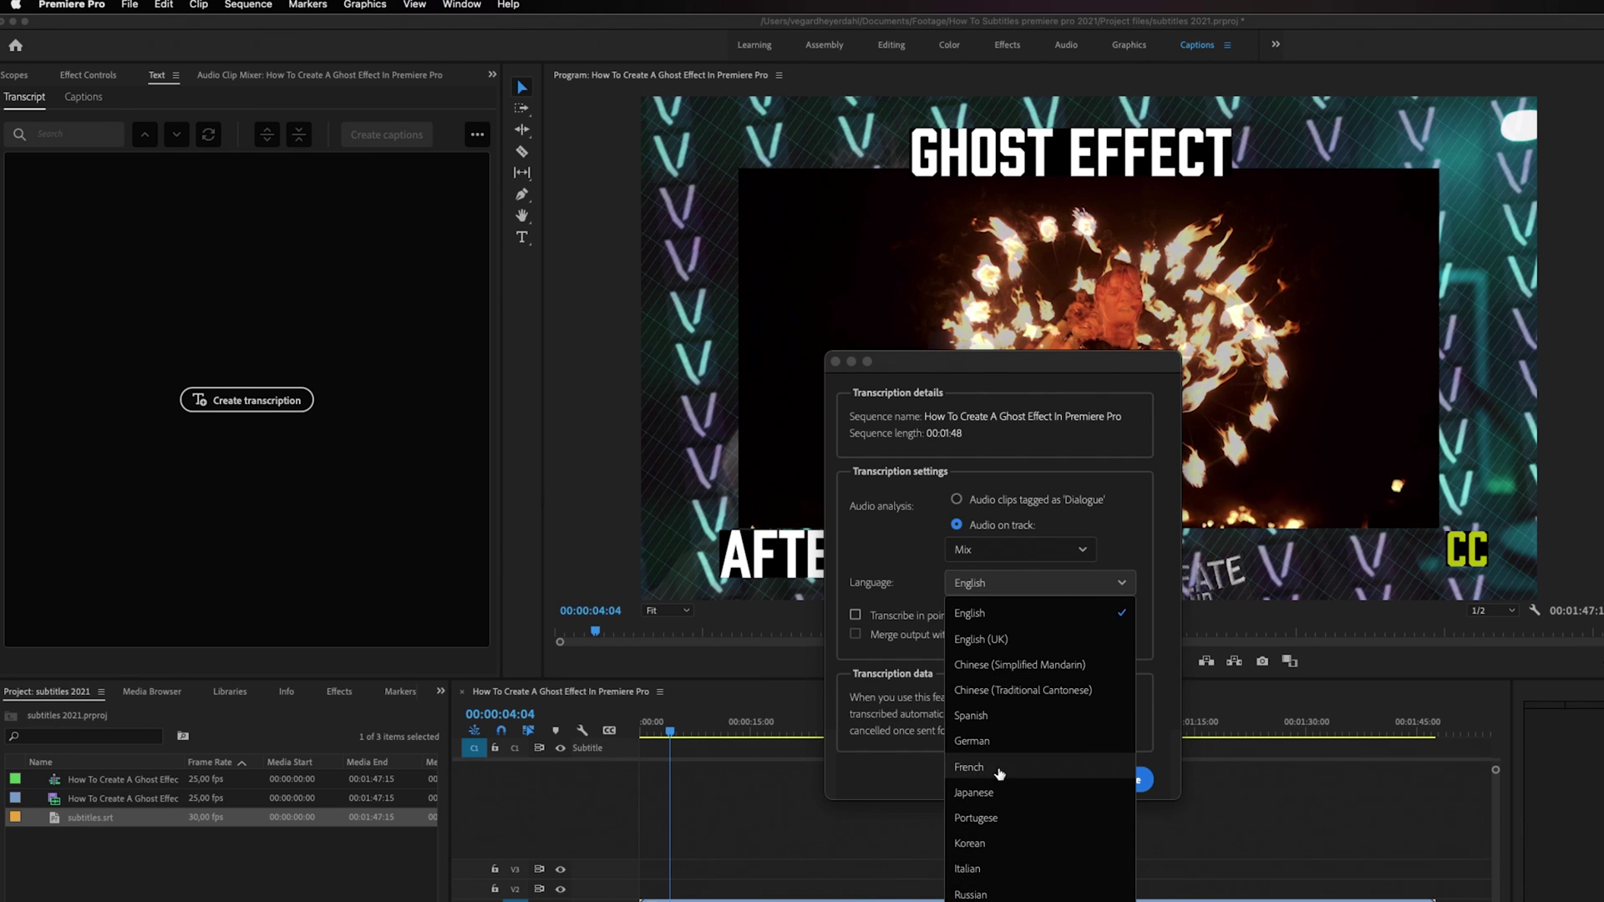
click(918, 542)
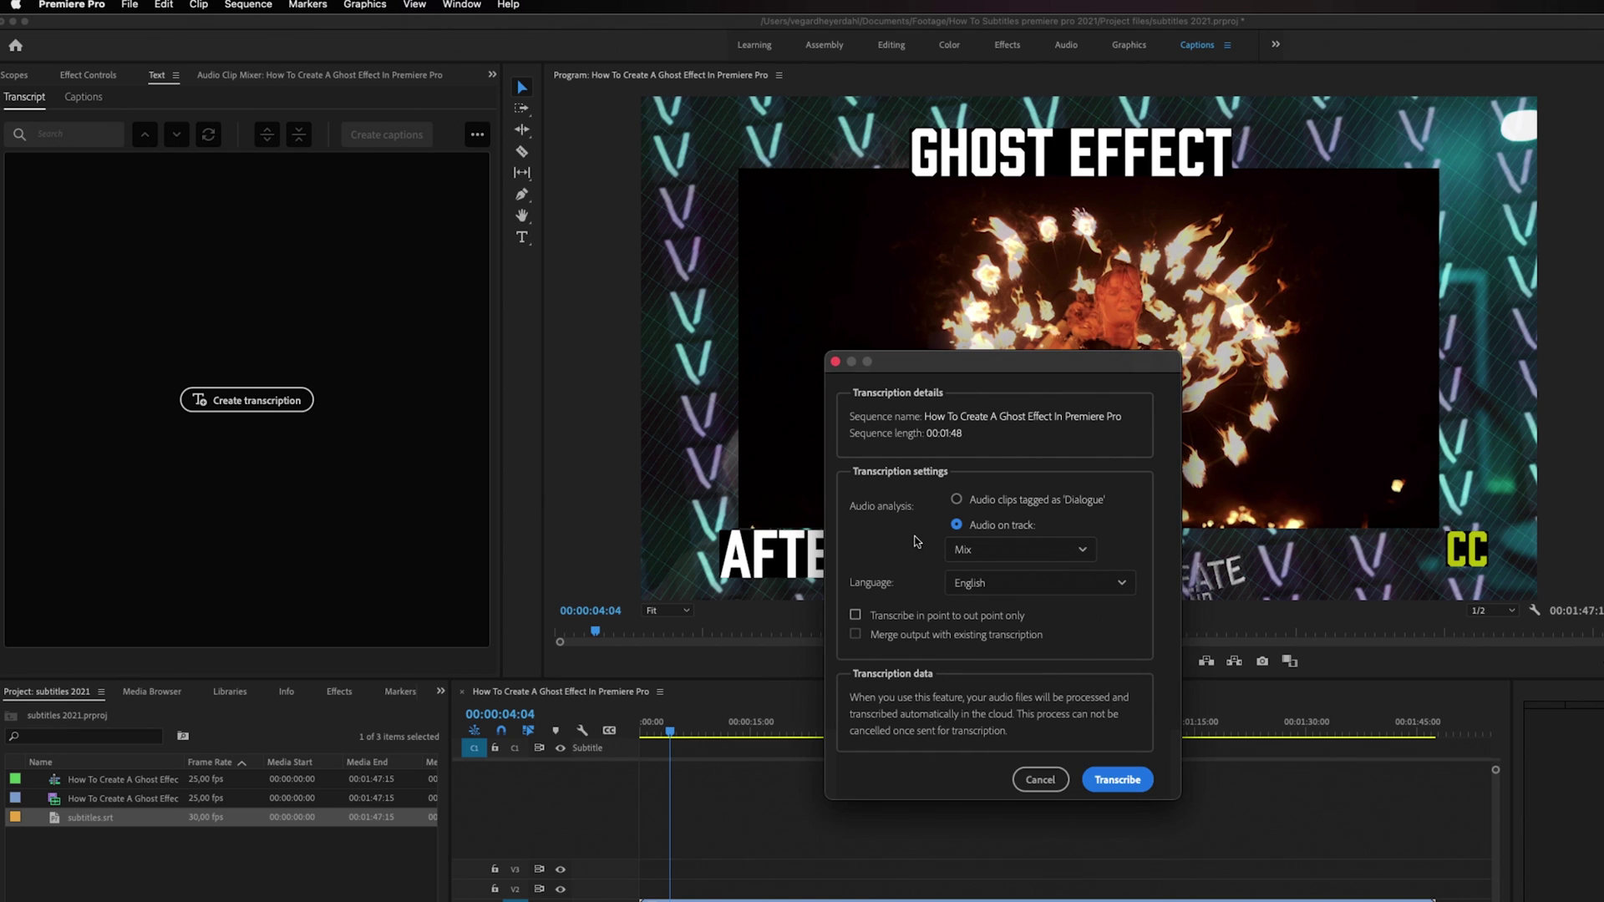
click(856, 616)
click(1040, 779)
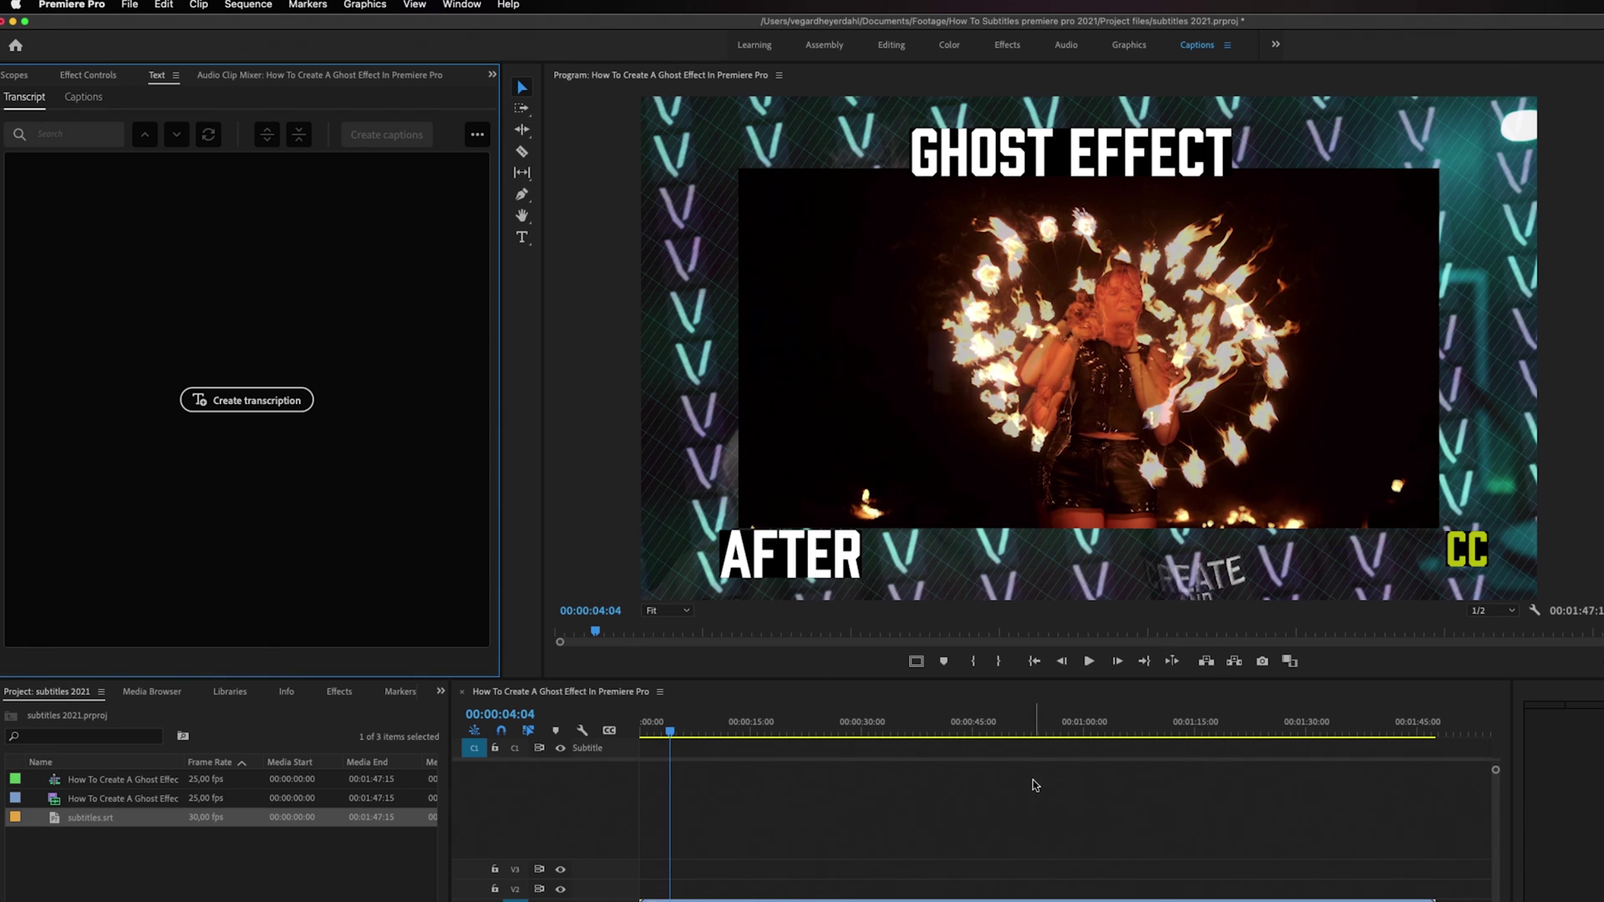
Mark the sequence range from 00:00:09:19 to 00:00:19:07 and transcribe only that range from the Mix audio in English.
click(713, 729)
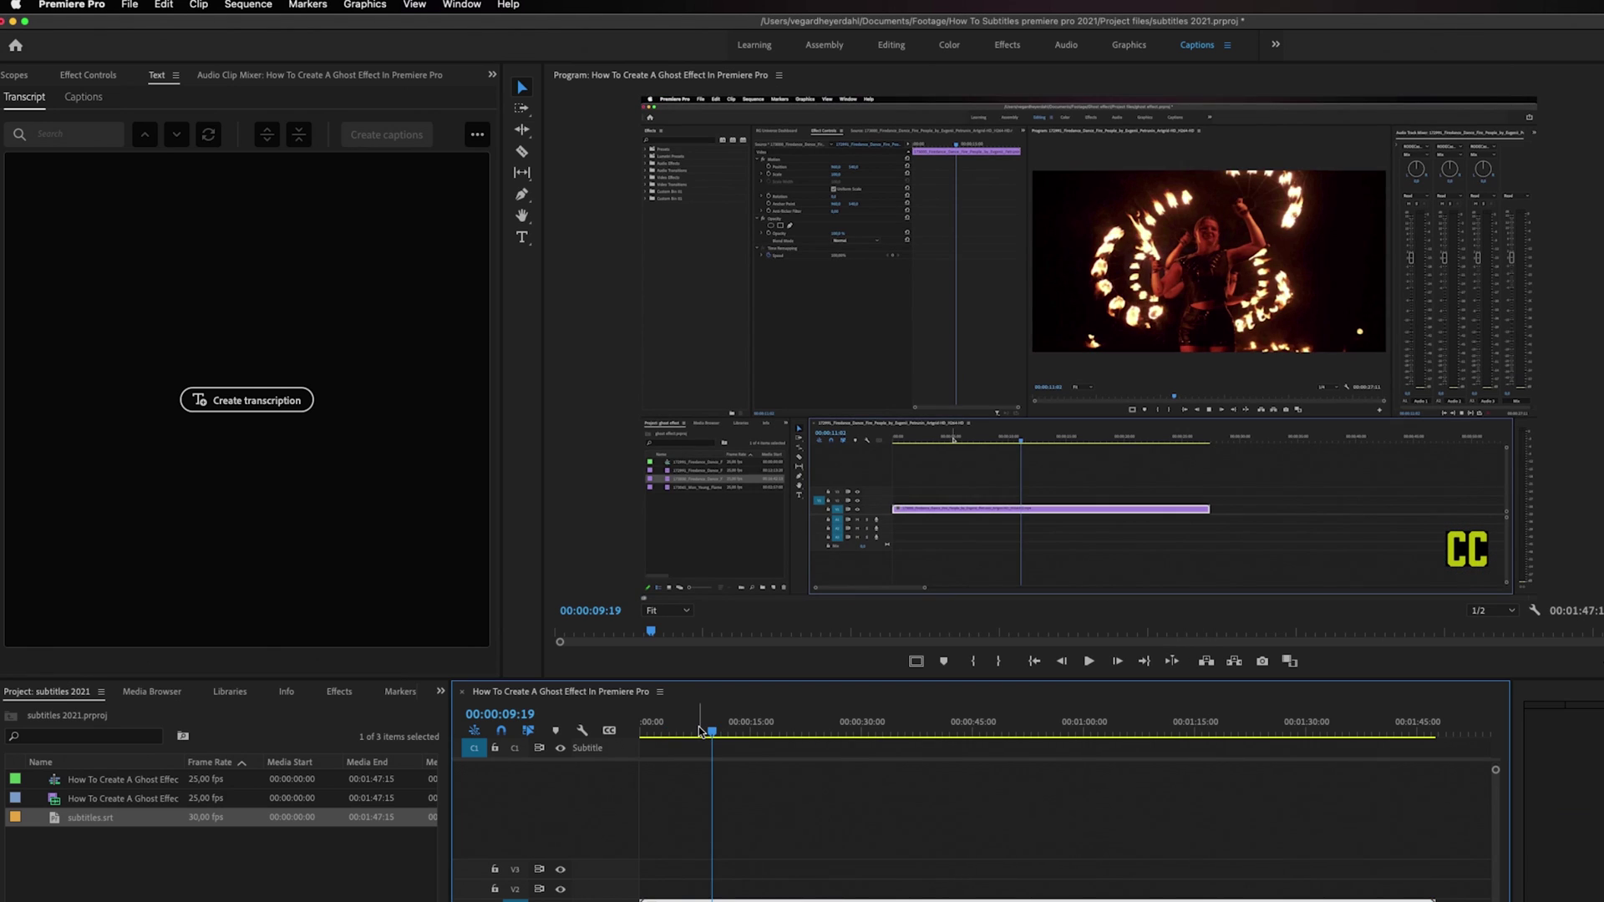
key(i)
click(757, 731)
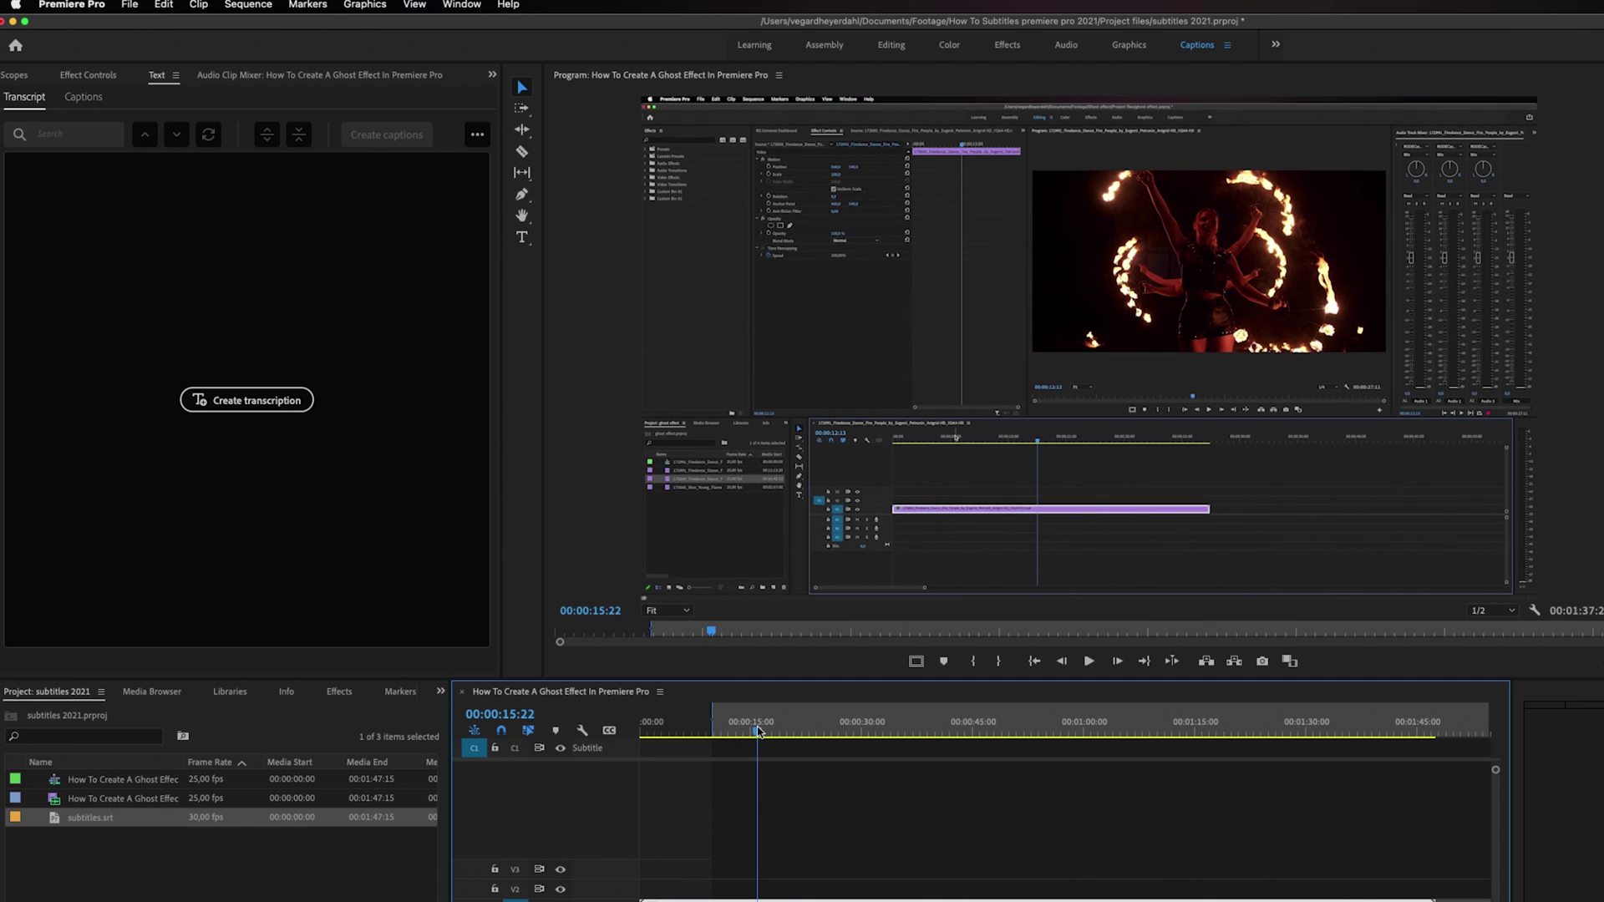
click(781, 730)
key(o)
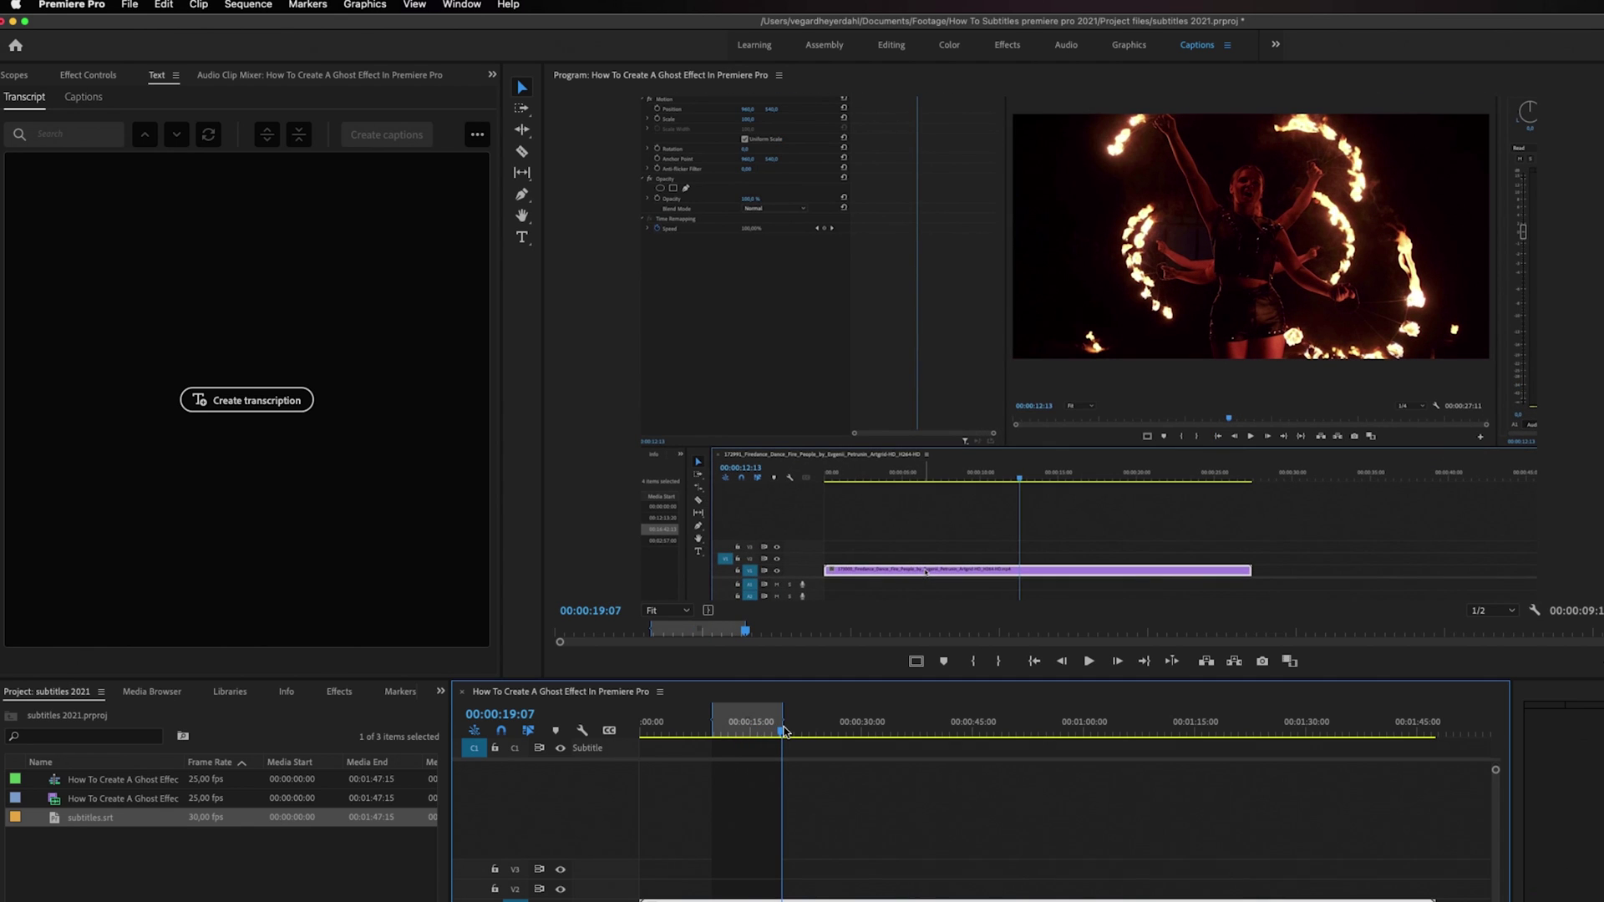
click(247, 401)
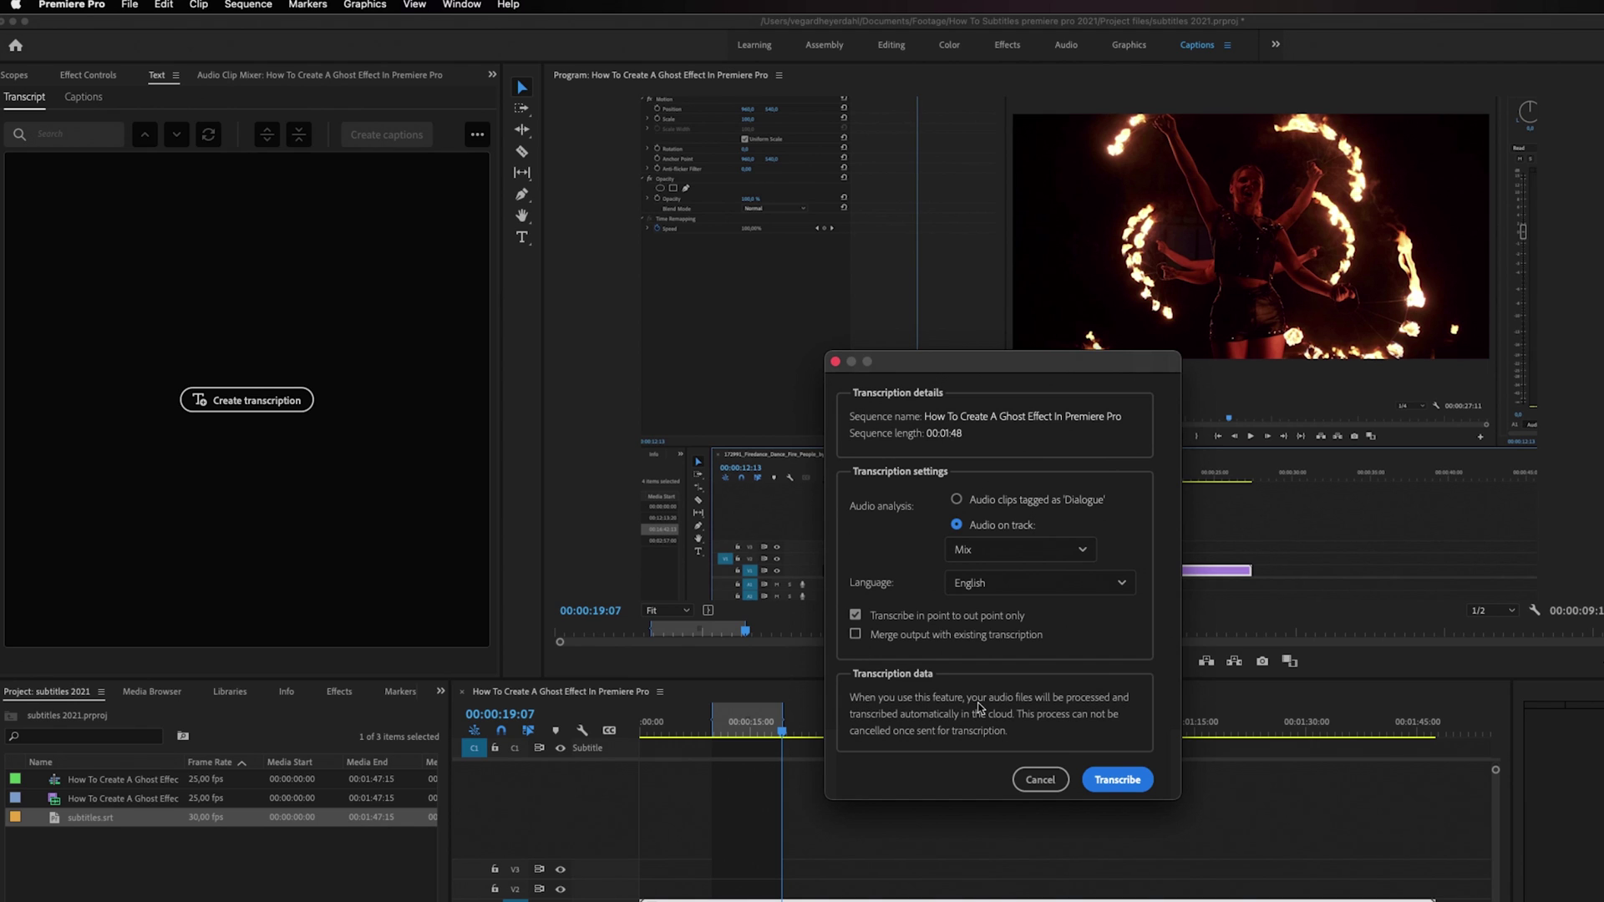
click(1098, 785)
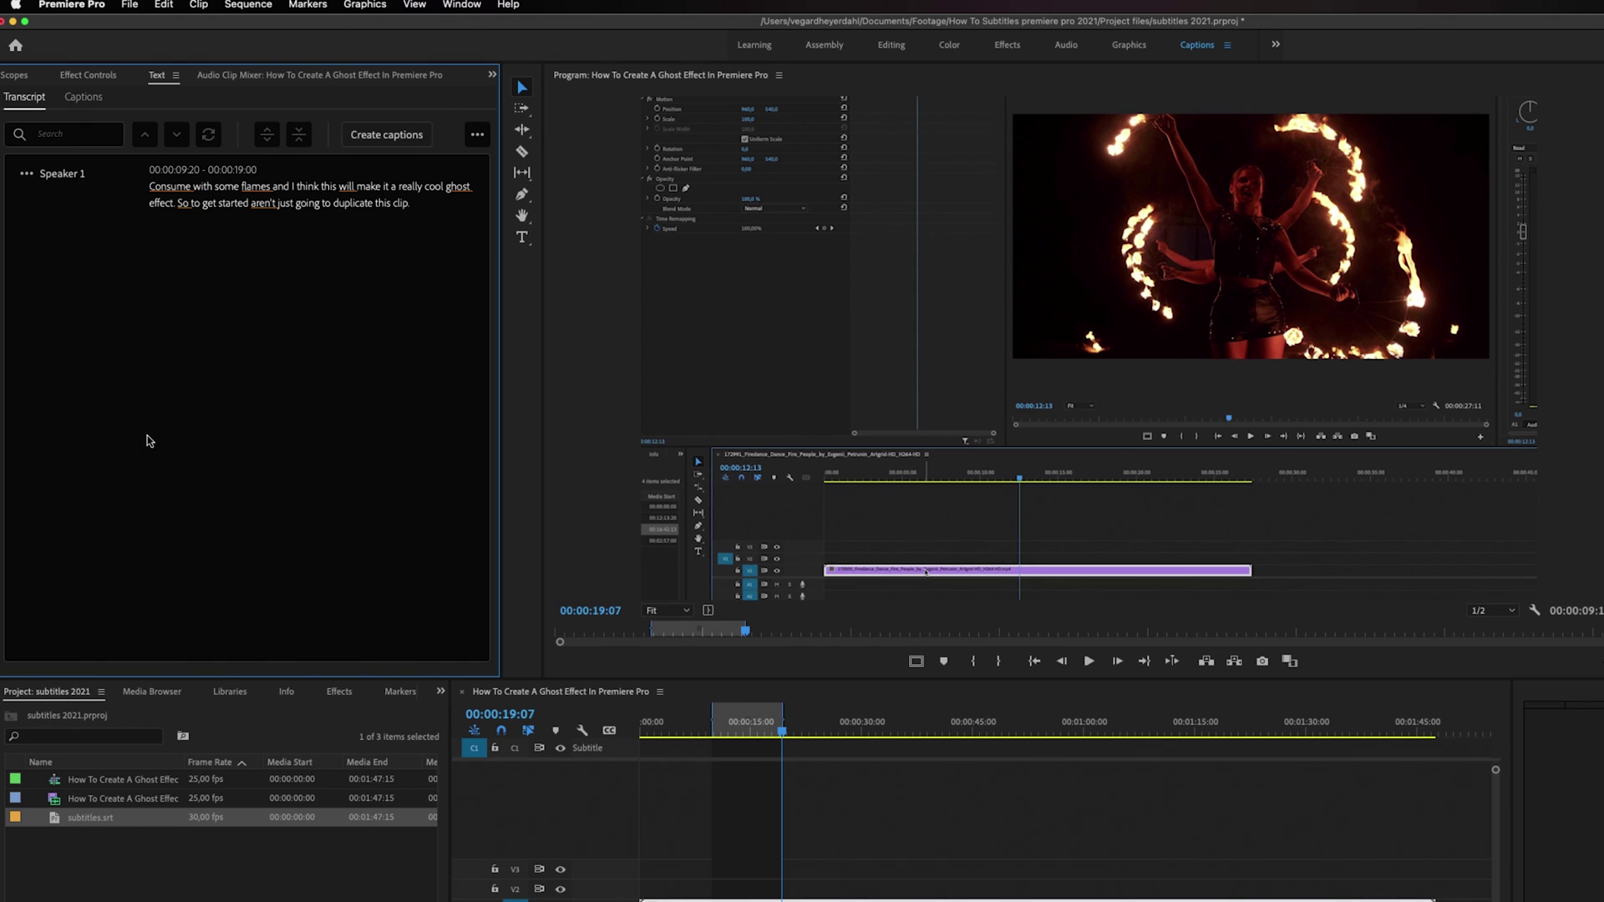
Create Subtitle-format captions from the sequence transcript with style None and preview them from the start of the marked range.
click(197, 203)
click(369, 137)
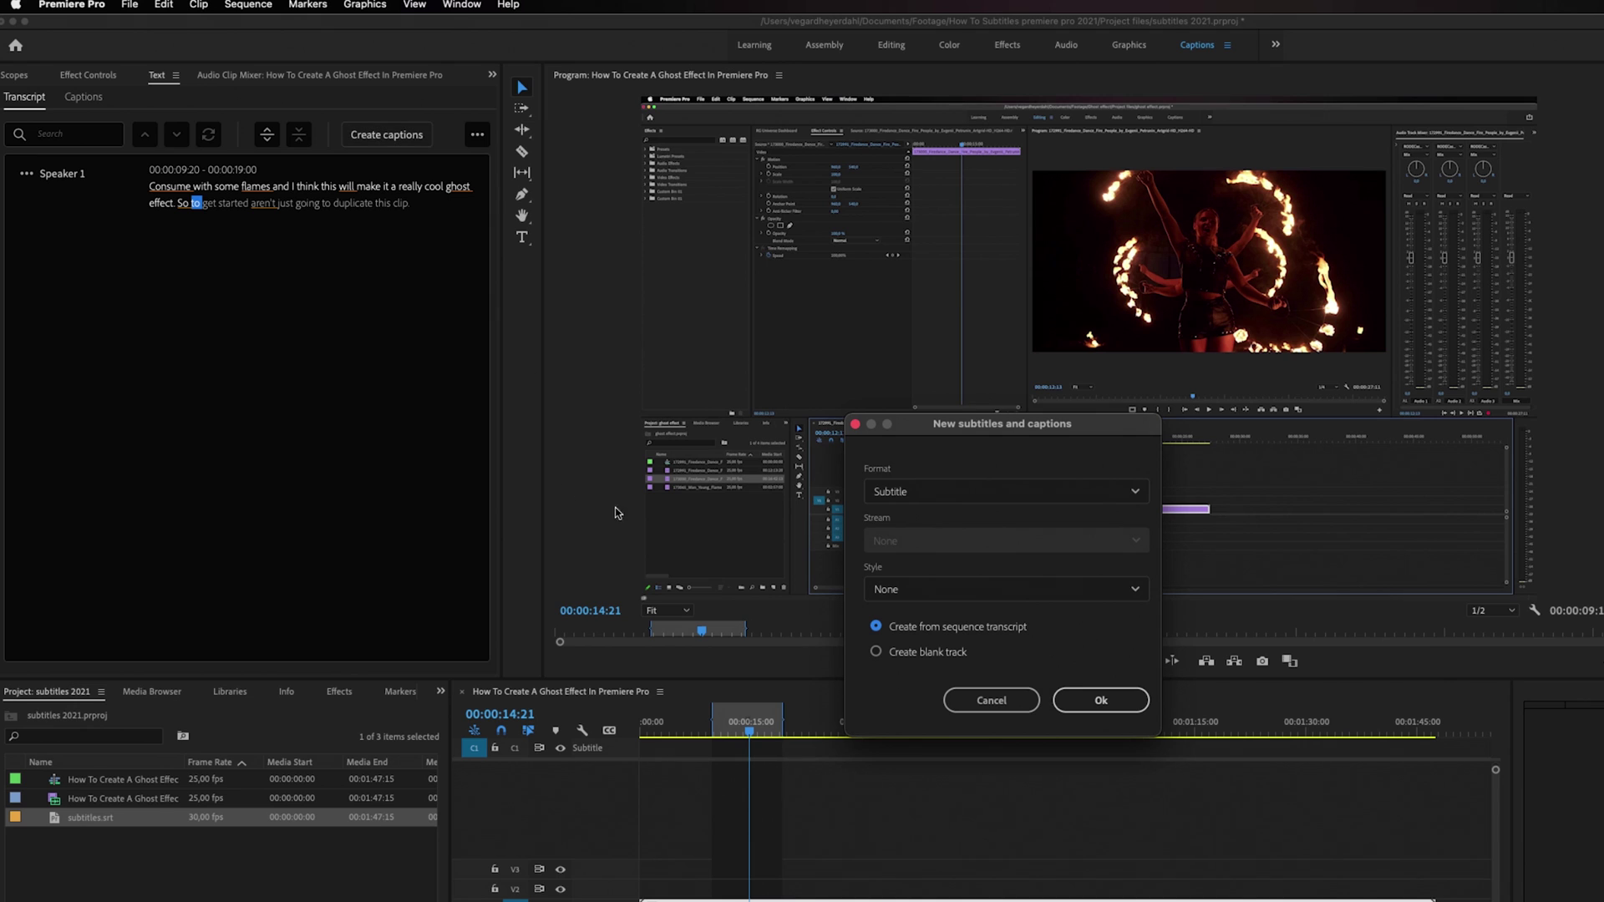
click(1073, 700)
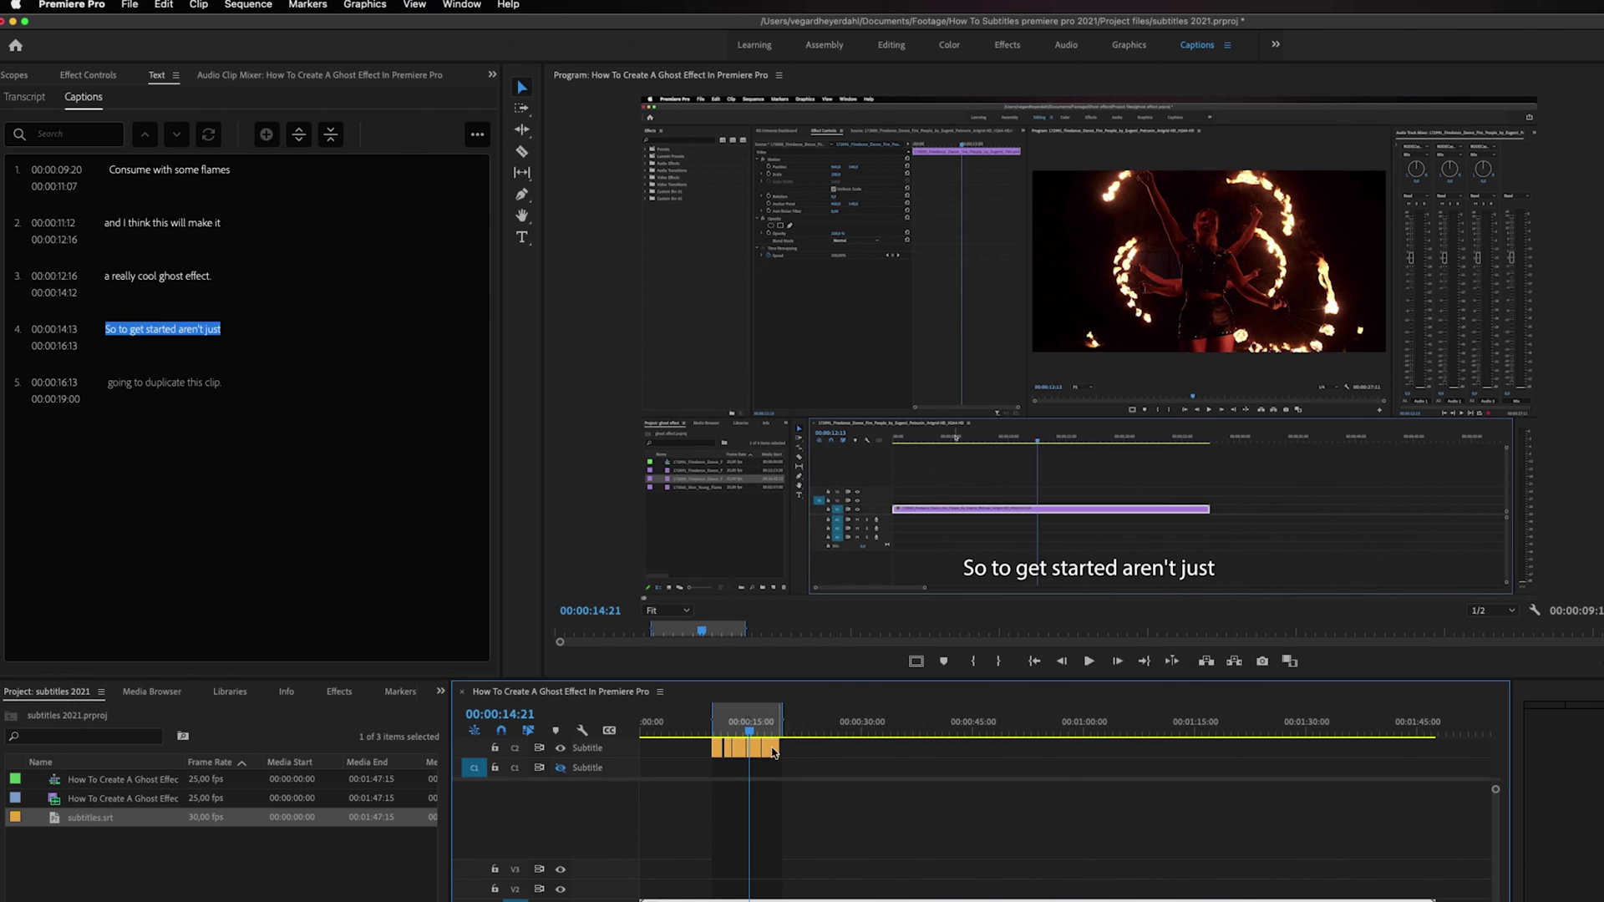
click(713, 724)
drag(713, 725, 719, 724)
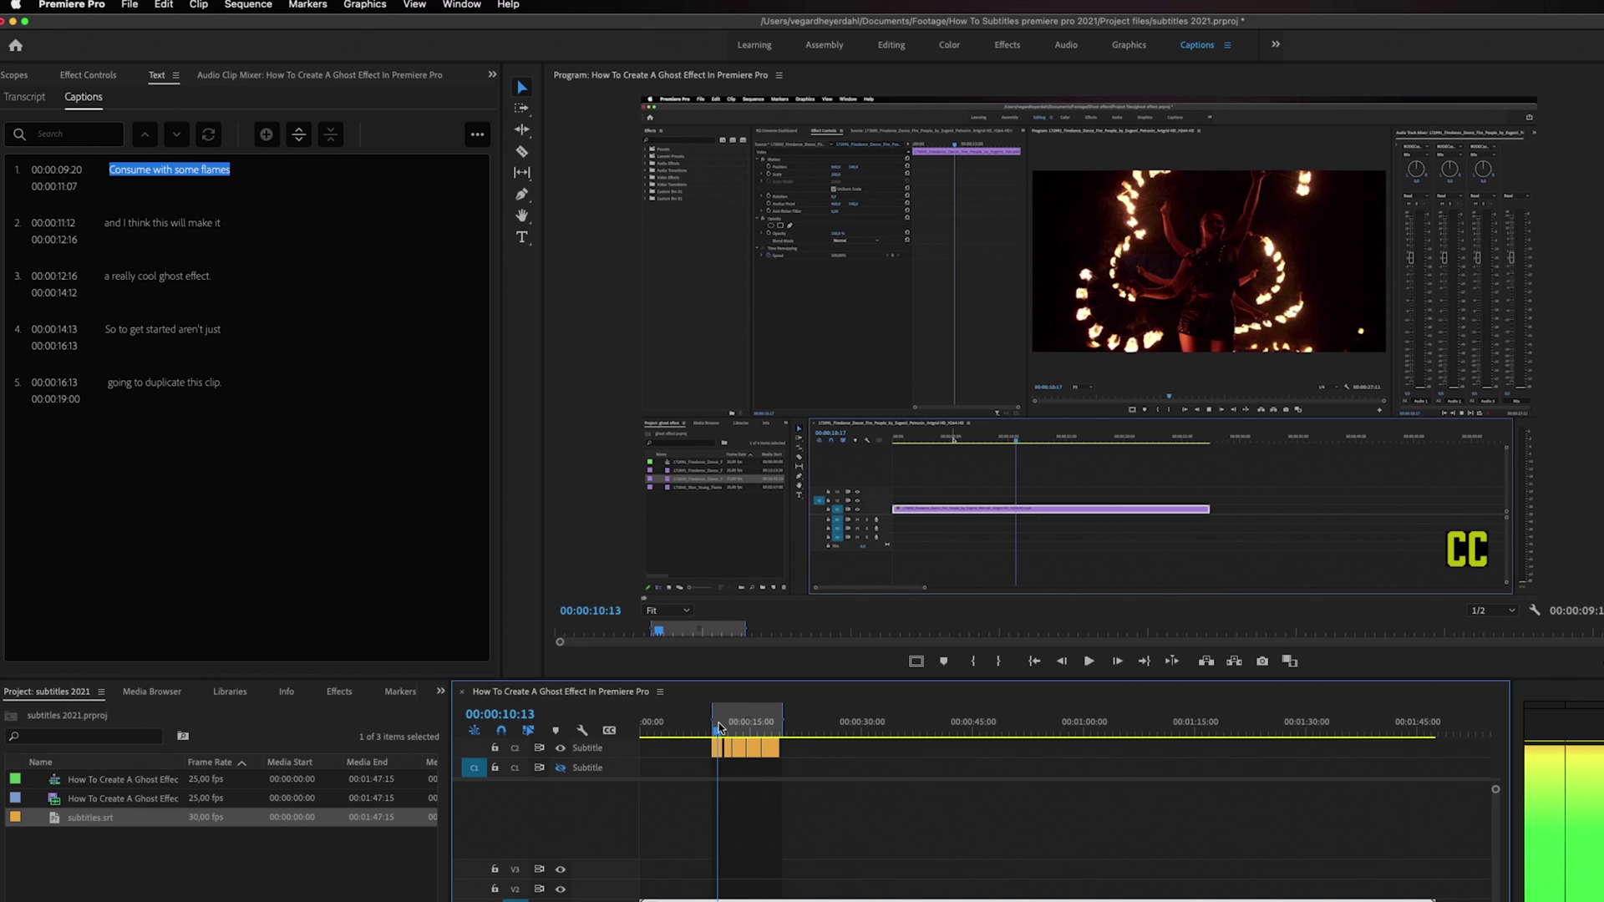